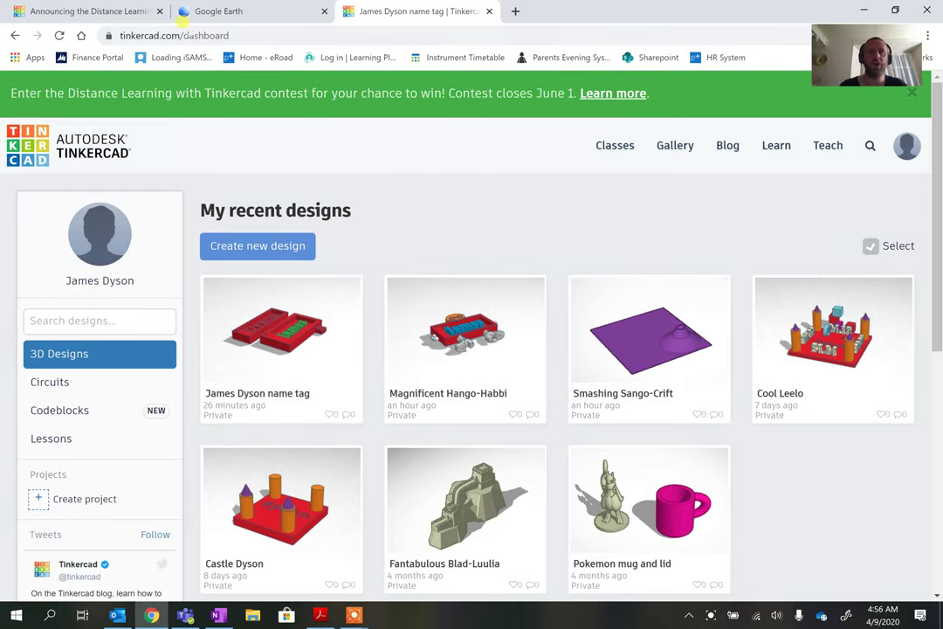
- Create a new design and add a solid box stretched to about 136 mm long and 78 mm wide
{"action": "left_click", "coordinate": [153, 35]}
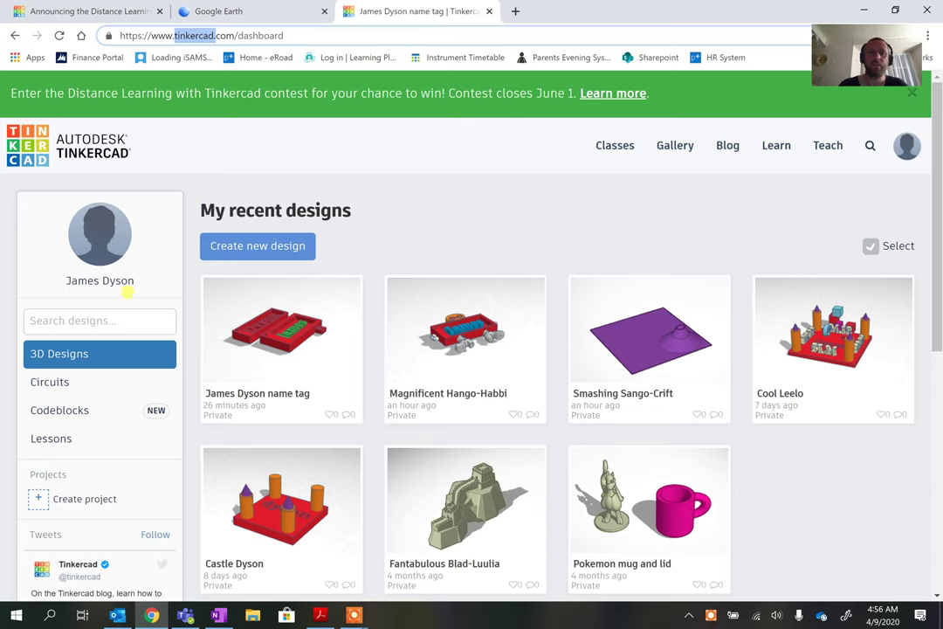
{"action": "left_click", "coordinate": [253, 249]}
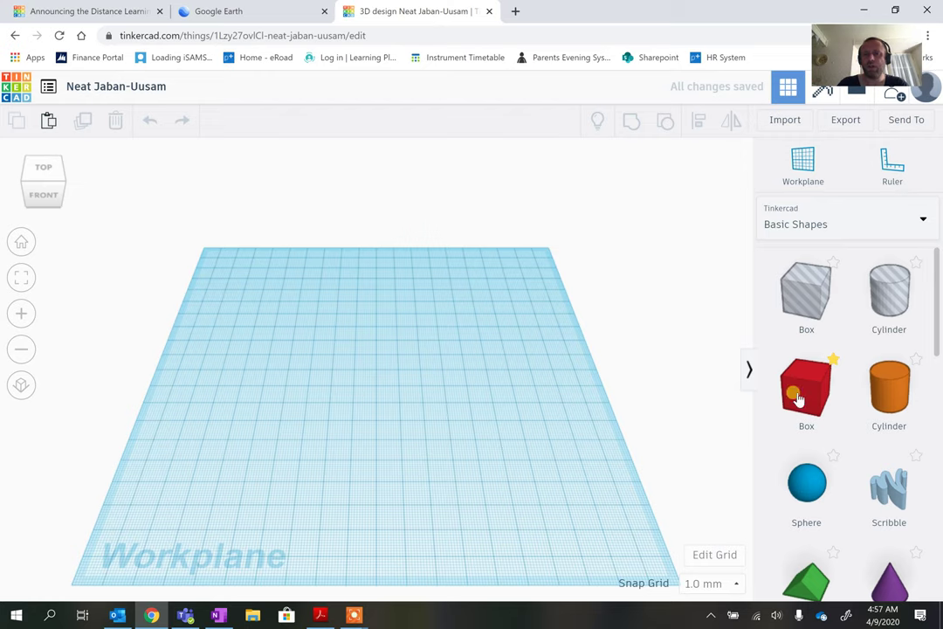
{"action": "left_click_drag", "start_coordinate": [786, 393], "coordinate": [294, 376]}
{"action": "left_click_drag", "start_coordinate": [280, 330], "coordinate": [506, 363]}
{"action": "right_click_drag", "start_coordinate": [498, 452], "coordinate": [392, 377]}
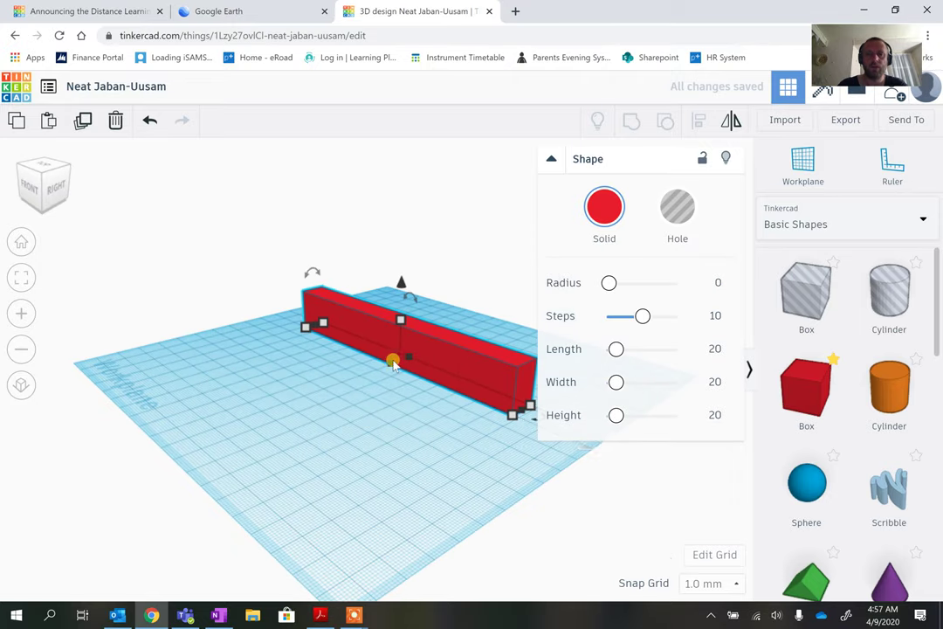
{"action": "left_click_drag", "start_coordinate": [390, 365], "coordinate": [302, 430]}
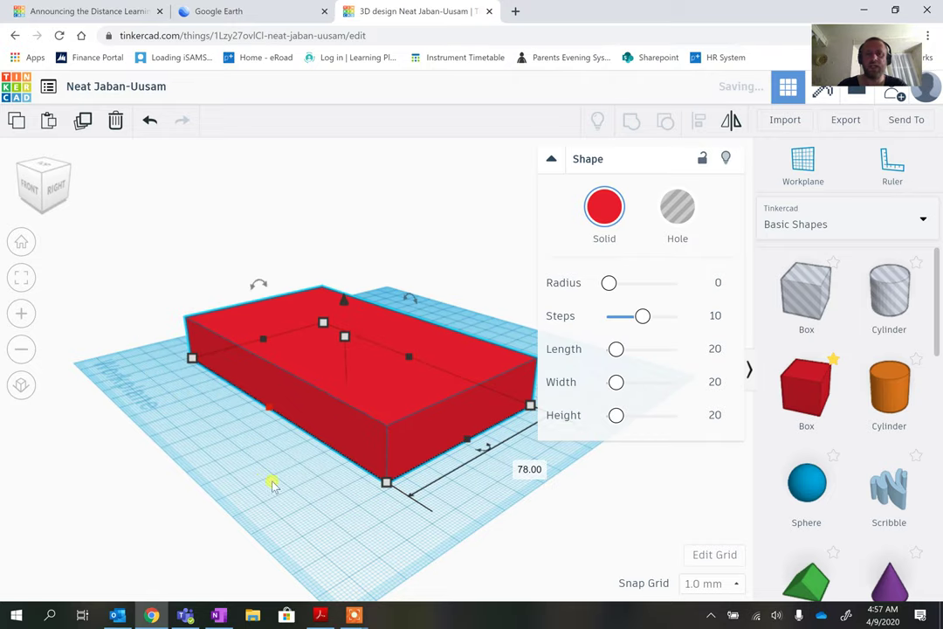
{"action": "right_click_drag", "start_coordinate": [264, 485], "coordinate": [389, 572]}
- Collapse the box's shape properties to free up the workplane view
{"action": "left_click", "coordinate": [552, 159]}
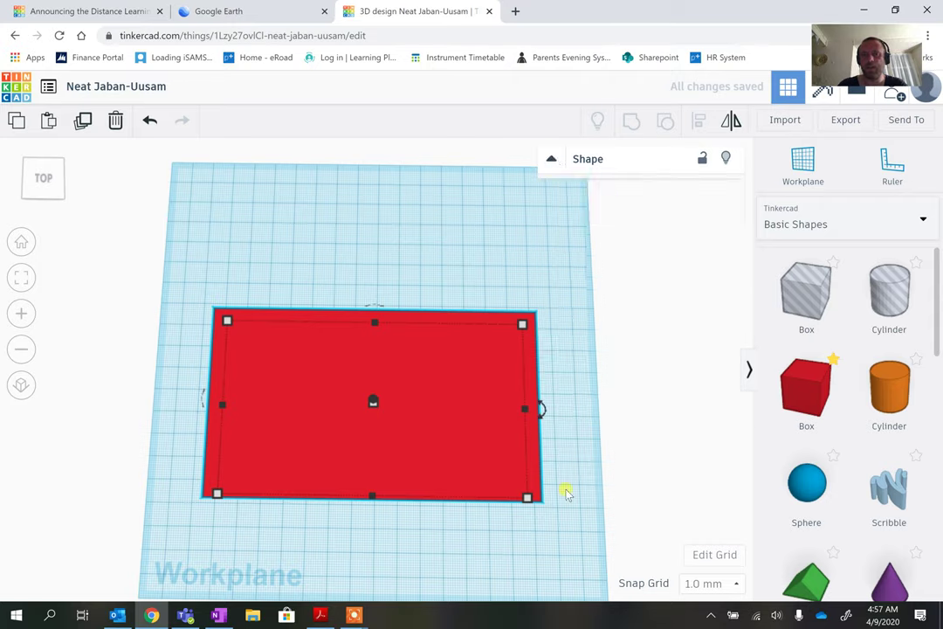
{"action": "right_click_drag", "start_coordinate": [546, 548], "coordinate": [549, 166]}
{"action": "left_click", "coordinate": [550, 166]}
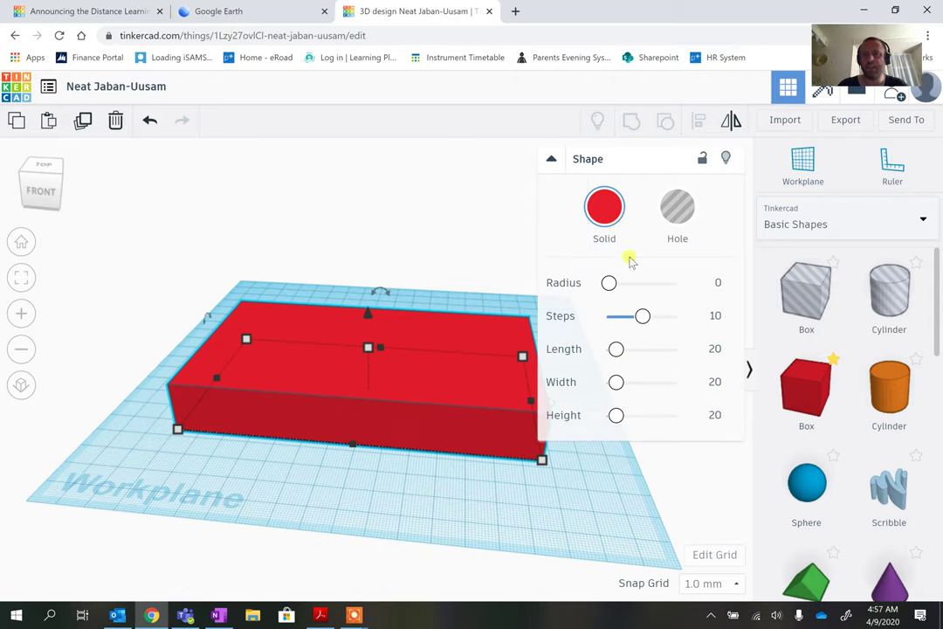
{"action": "left_click", "coordinate": [550, 166]}
{"action": "right_click_drag", "start_coordinate": [575, 478], "coordinate": [558, 521]}
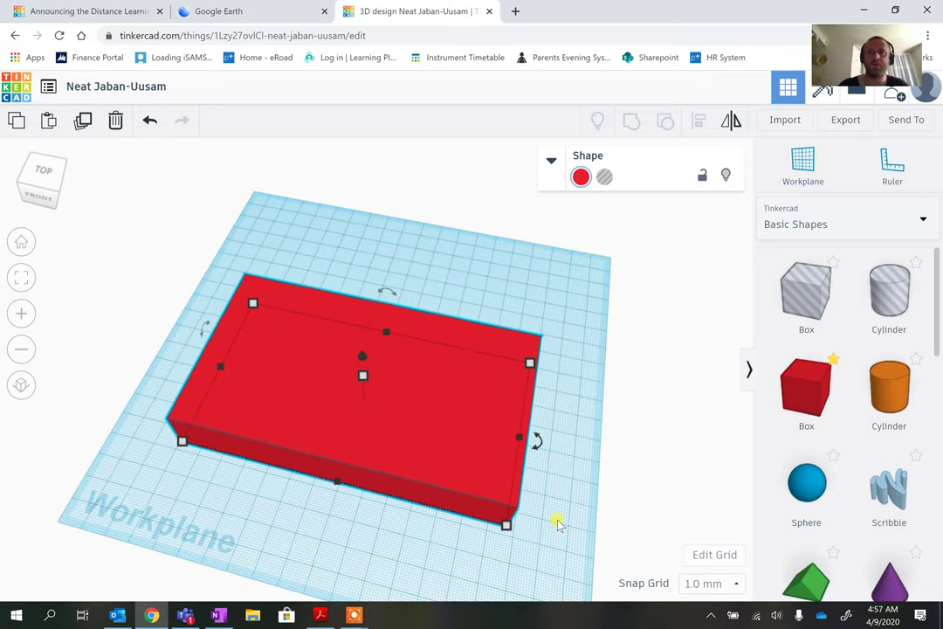
{"action": "right_click_drag", "start_coordinate": [559, 549], "coordinate": [517, 529]}
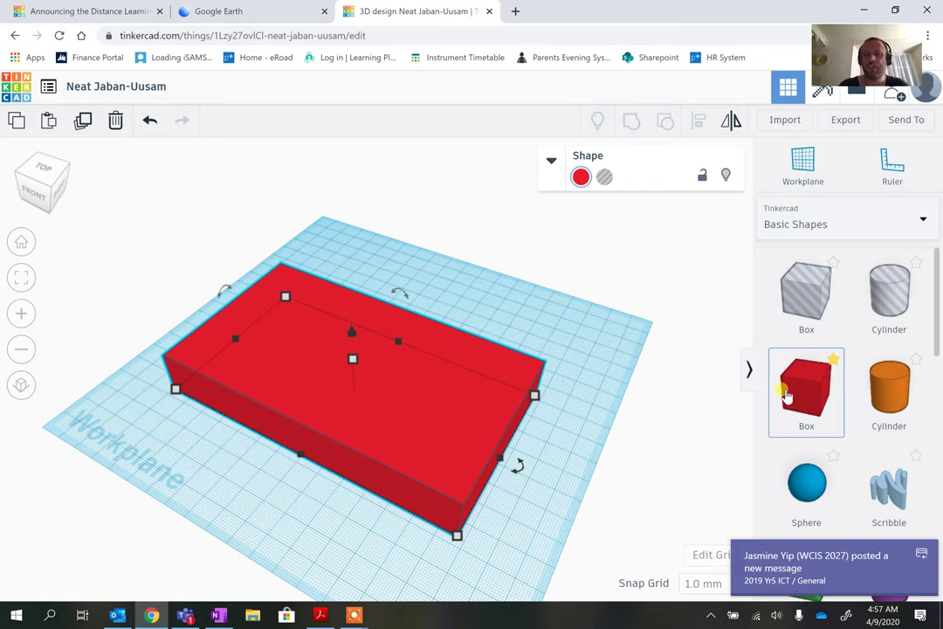
- Place a second box at the front-left of the workplane and move the large box back to make room
{"action": "left_click_drag", "start_coordinate": [780, 394], "coordinate": [175, 428]}
{"action": "left_click_drag", "start_coordinate": [330, 366], "coordinate": [263, 395]}
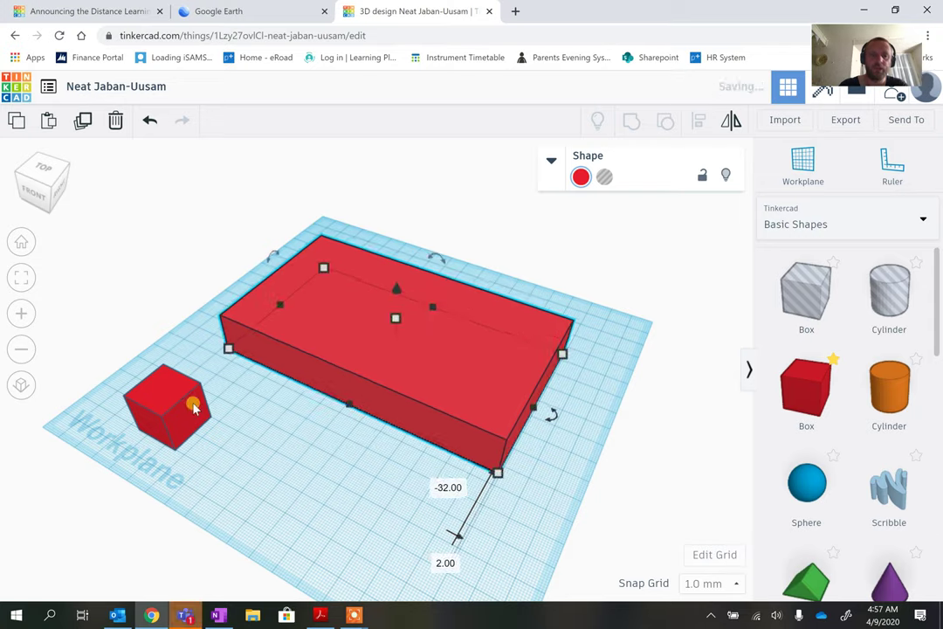
{"action": "left_click", "coordinate": [199, 402]}
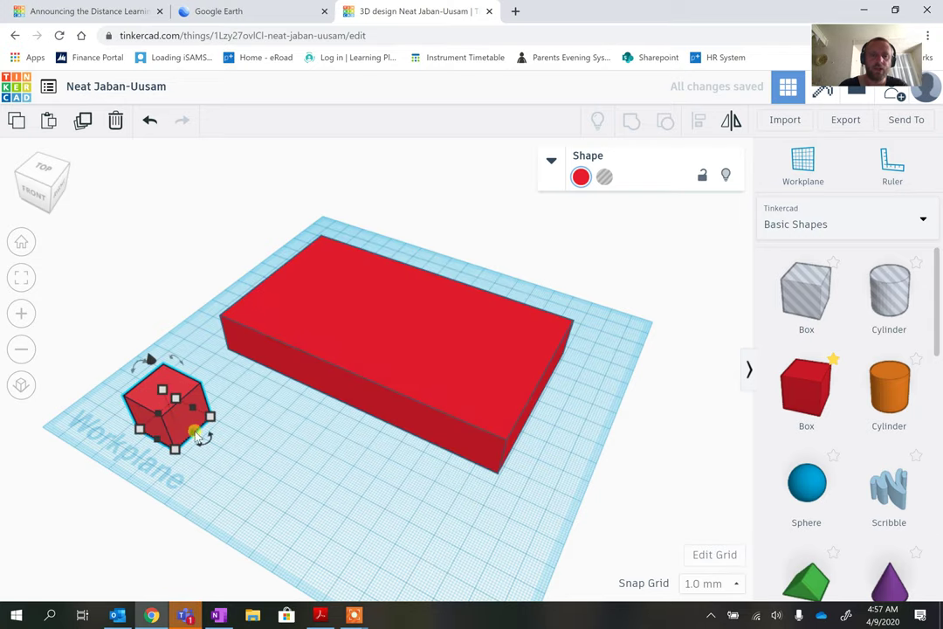
- Stretch the second box in length and width until it overlaps the large red box
{"action": "left_click_drag", "start_coordinate": [194, 430], "coordinate": [458, 554]}
{"action": "right_click_drag", "start_coordinate": [494, 568], "coordinate": [264, 495]}
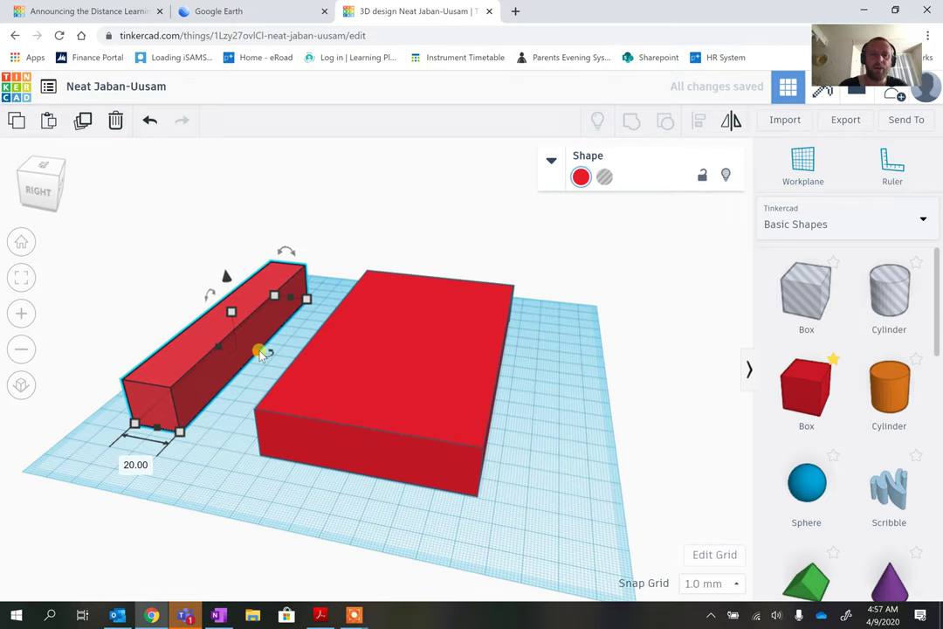
{"action": "left_click_drag", "start_coordinate": [262, 352], "coordinate": [385, 374]}
{"action": "right_click_drag", "start_coordinate": [381, 507], "coordinate": [383, 477]}
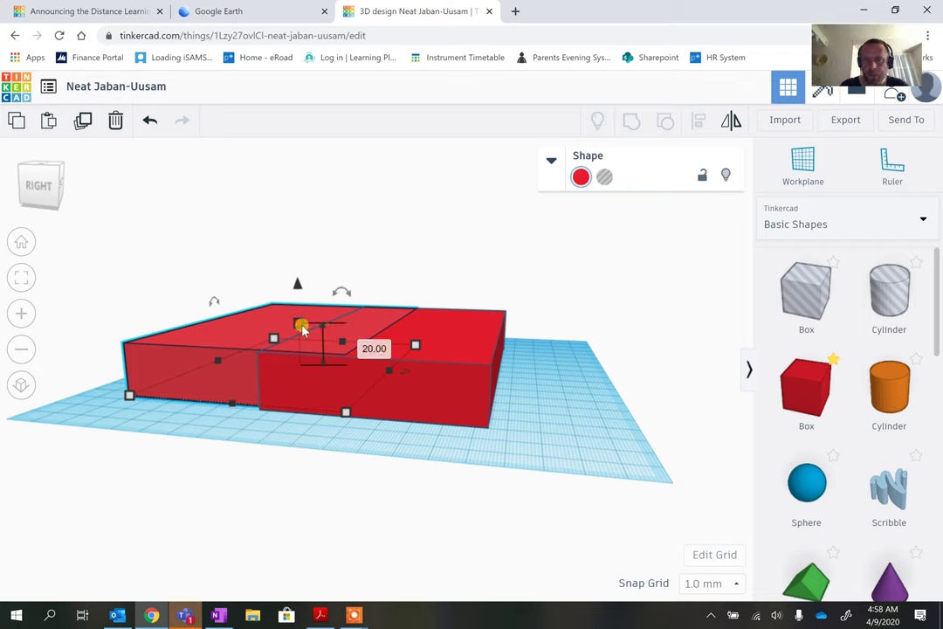
- Recolour the second box with the medium green preset
{"action": "left_click", "coordinate": [553, 166]}
{"action": "left_click", "coordinate": [603, 208]}
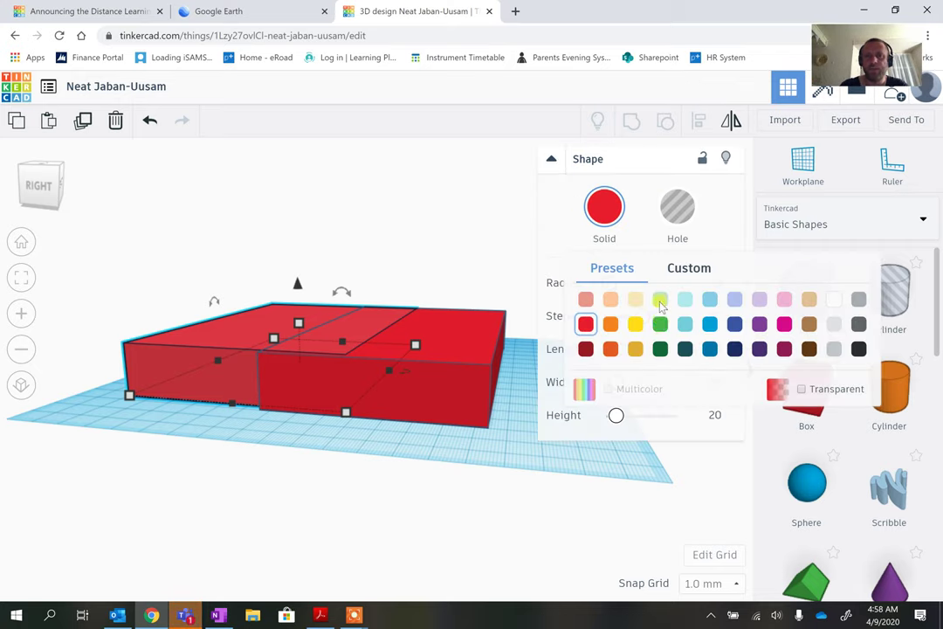
{"action": "left_click", "coordinate": [661, 326]}
{"action": "left_click", "coordinate": [552, 160]}
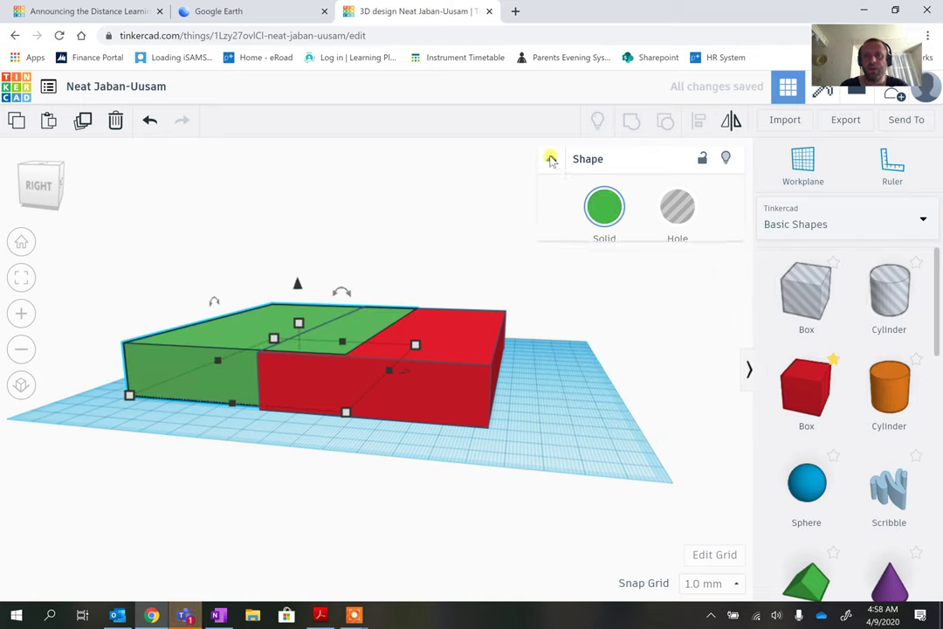
- Move the green box inside the red box and resize it to about 131 mm by 70 mm
{"action": "left_click_drag", "start_coordinate": [194, 364], "coordinate": [306, 376]}
{"action": "right_click_drag", "start_coordinate": [516, 452], "coordinate": [284, 340]}
{"action": "mouse_move", "coordinate": [325, 332]}
{"action": "left_mouse_down"}
{"action": "mouse_move", "coordinate": [347, 338]}
{"action": "mouse_move", "coordinate": [329, 333]}
{"action": "left_mouse_up"}
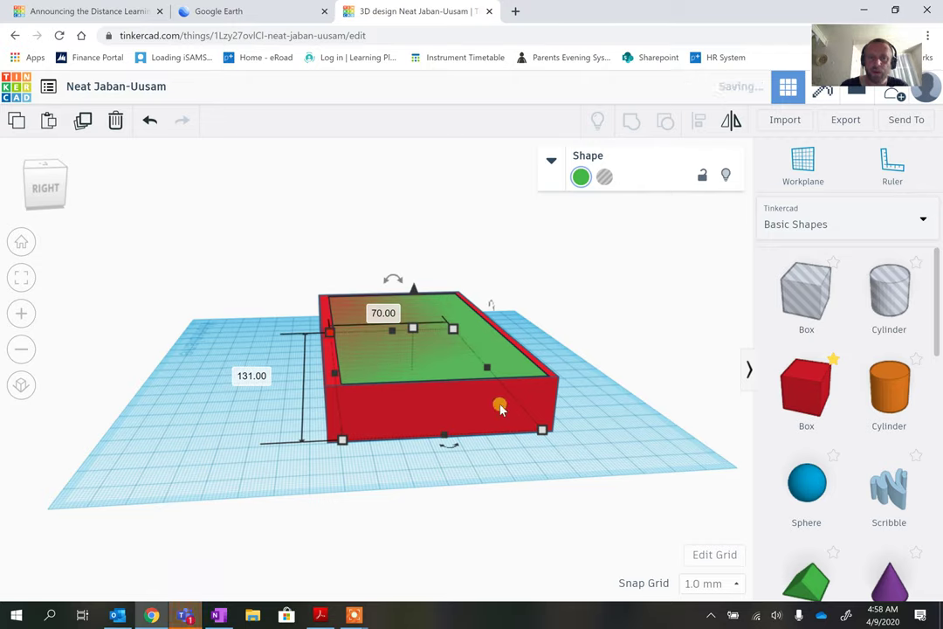
{"action": "right_click_drag", "start_coordinate": [599, 420], "coordinate": [425, 507]}
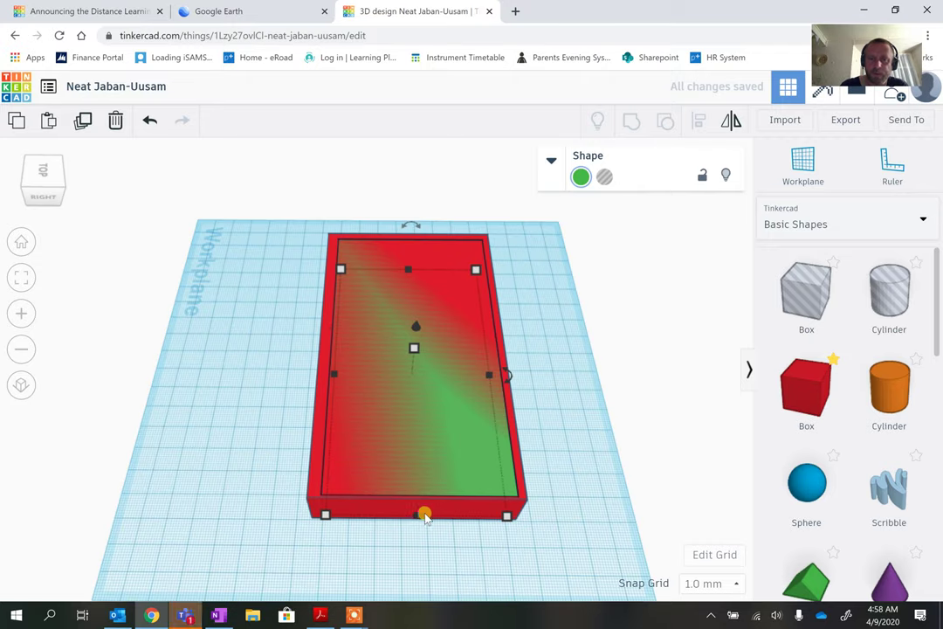
- Shorten the green box at both ends, leaving a thin wall at the red box's right end and a wider strip at its left end
{"action": "left_click_drag", "start_coordinate": [420, 511], "coordinate": [541, 493]}
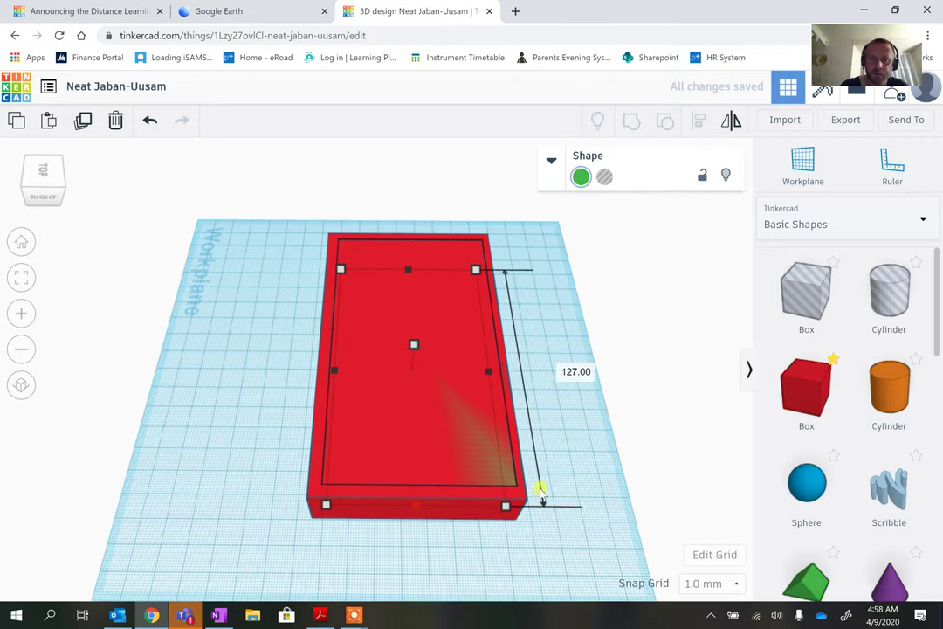
{"action": "right_click_drag", "start_coordinate": [586, 505], "coordinate": [517, 399]}
{"action": "mouse_move", "coordinate": [489, 437]}
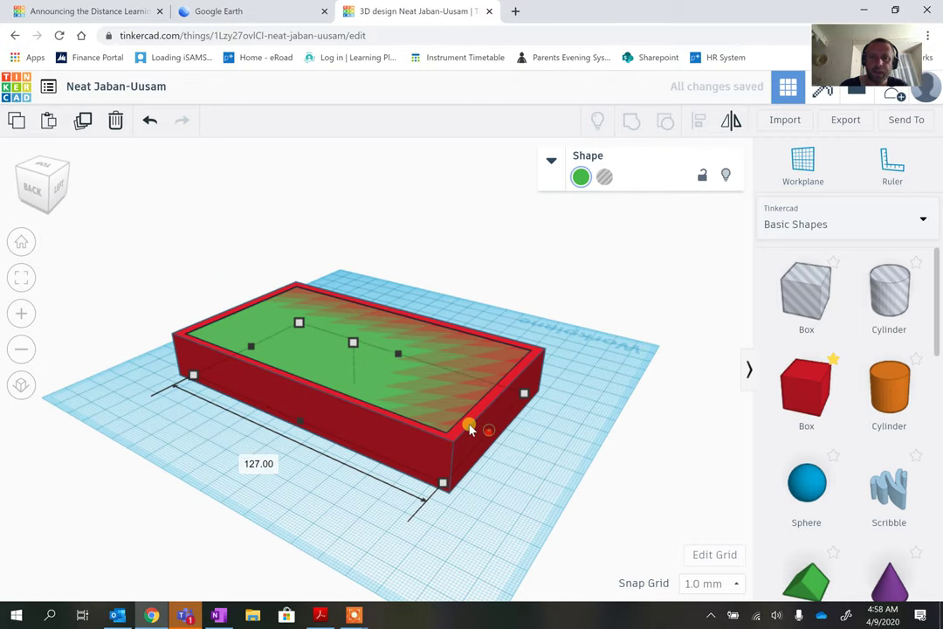
{"action": "left_click_drag", "start_coordinate": [469, 428], "coordinate": [445, 413]}
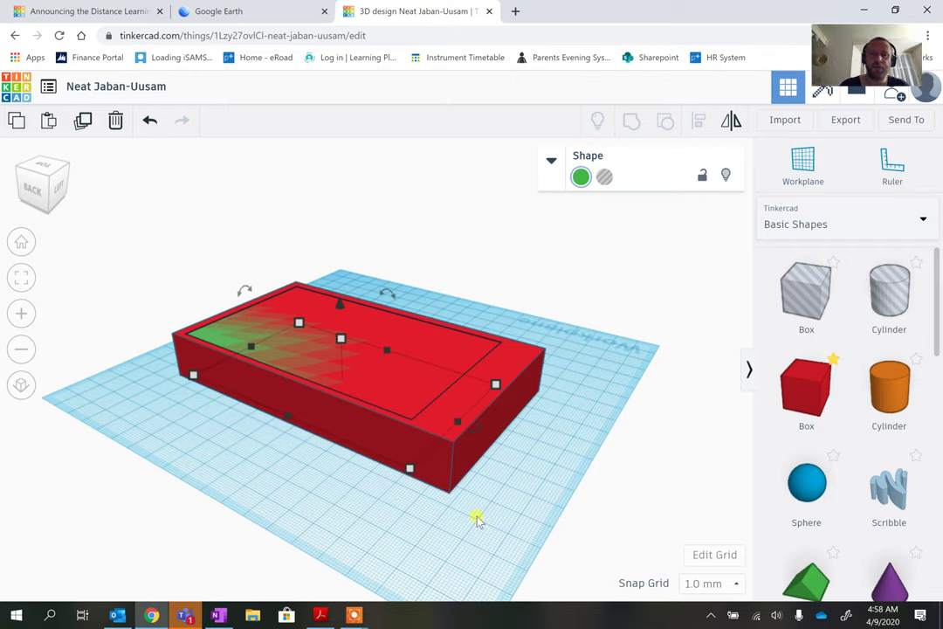
{"action": "right_click_drag", "start_coordinate": [427, 545], "coordinate": [501, 522]}
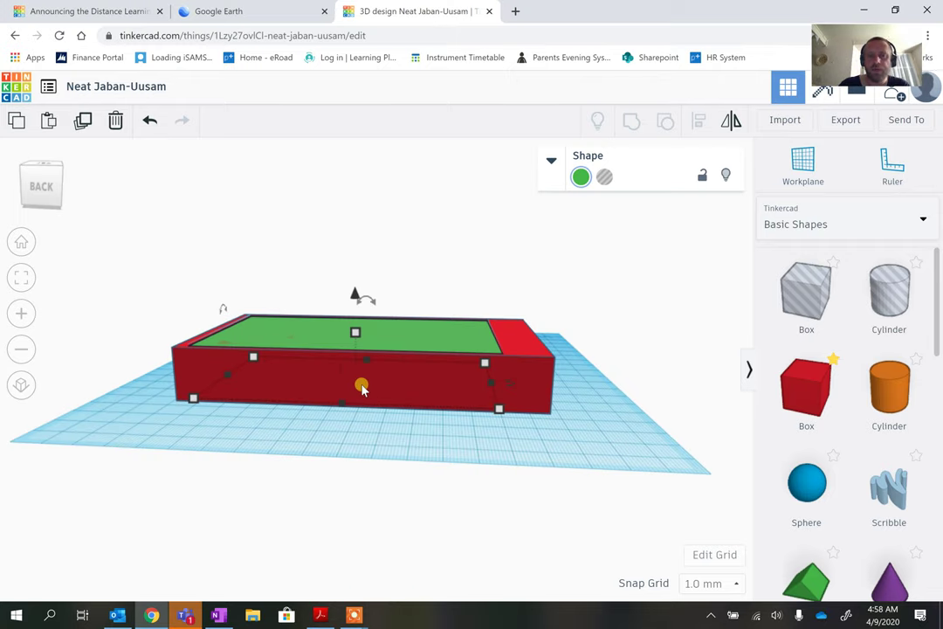
- Turn the green box into a hole and raise it so it protrudes above the red box, leaving a floor underneath
{"action": "left_click", "coordinate": [605, 177]}
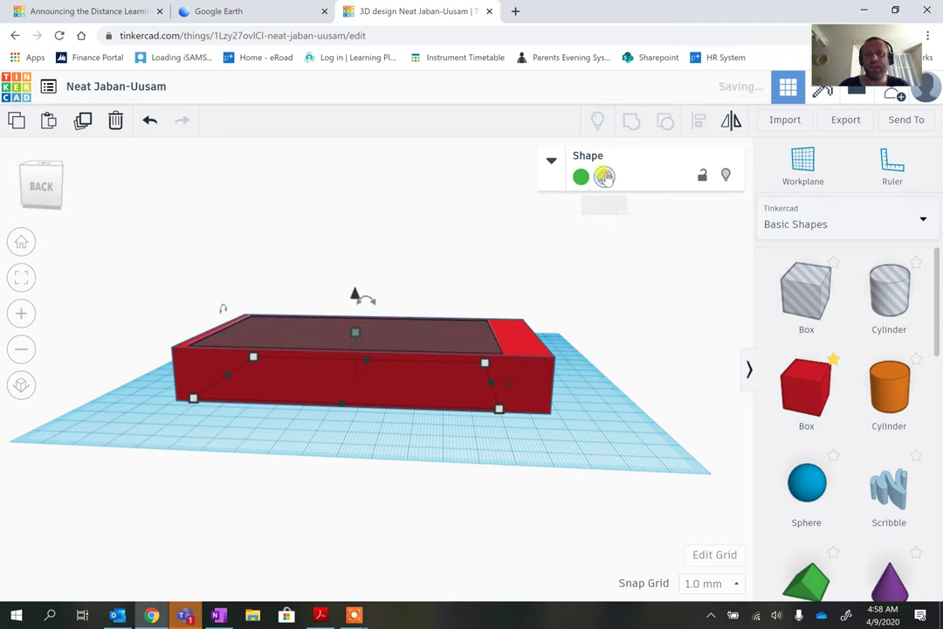
{"action": "left_click_drag", "start_coordinate": [356, 295], "coordinate": [354, 273]}
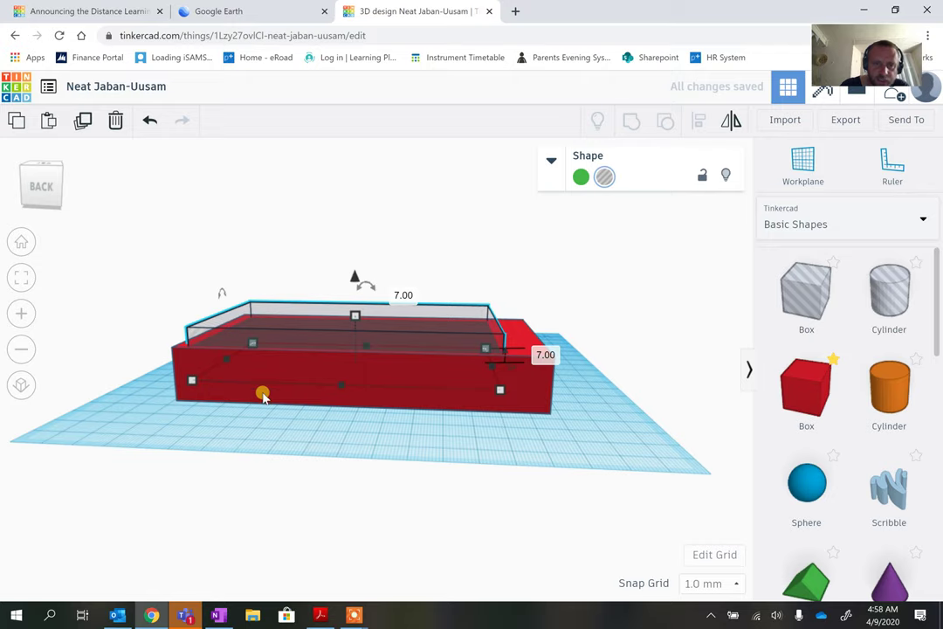
{"action": "mouse_move", "coordinate": [382, 441]}
{"action": "right_mouse_down"}
{"action": "mouse_move", "coordinate": [413, 435]}
{"action": "mouse_move", "coordinate": [396, 425]}
{"action": "mouse_move", "coordinate": [395, 438]}
{"action": "mouse_move", "coordinate": [393, 428]}
{"action": "right_mouse_up"}
{"action": "mouse_move", "coordinate": [362, 278]}
{"action": "left_mouse_down"}
{"action": "mouse_move", "coordinate": [364, 294]}
{"action": "mouse_move", "coordinate": [362, 253]}
{"action": "mouse_move", "coordinate": [364, 269]}
{"action": "left_mouse_up"}
{"action": "right_click_drag", "start_coordinate": [589, 402], "coordinate": [119, 494]}
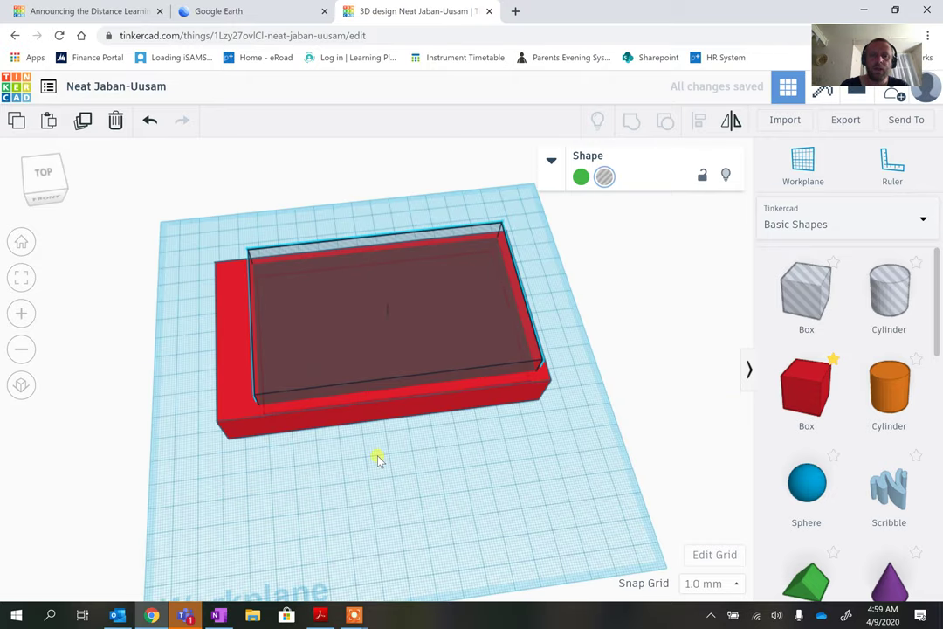
{"action": "right_click_drag", "start_coordinate": [422, 484], "coordinate": [421, 509]}
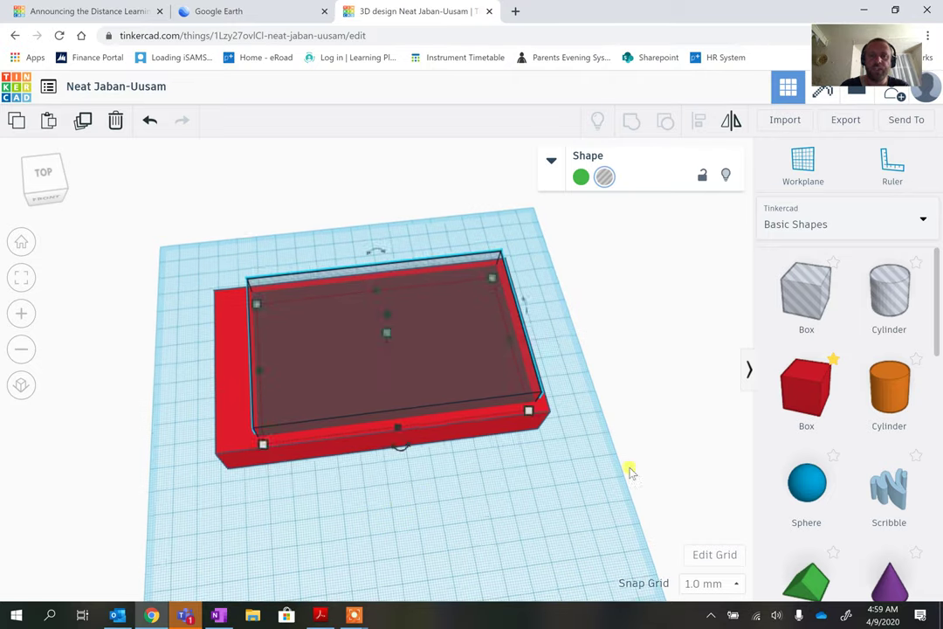
- Group the hole box with the red box to cut a rectangular recess into it
{"action": "right_click_drag", "start_coordinate": [495, 486], "coordinate": [450, 511]}
{"action": "left_click_drag", "start_coordinate": [198, 199], "coordinate": [577, 523]}
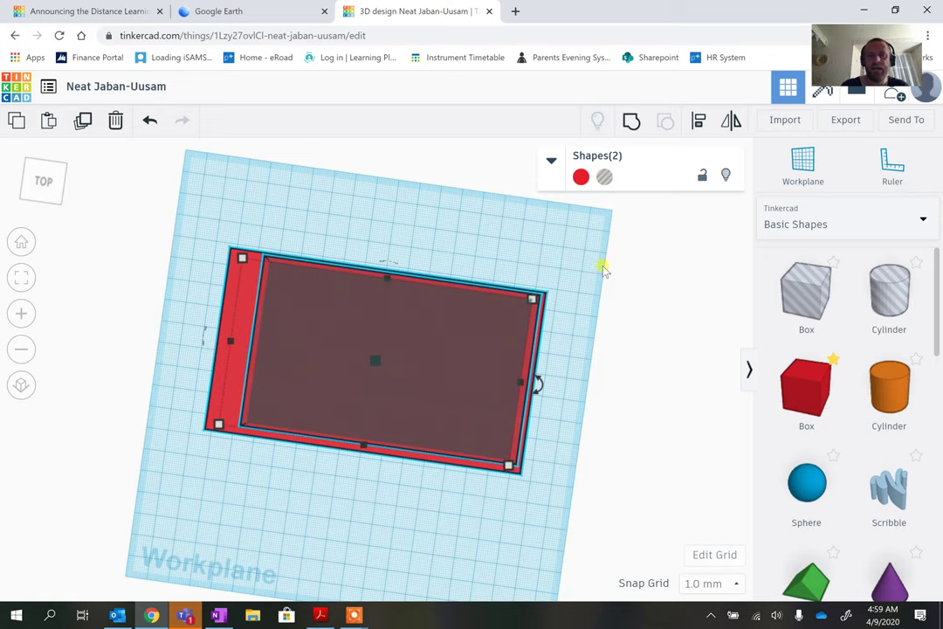
{"action": "left_click", "coordinate": [631, 125]}
{"action": "right_click_drag", "start_coordinate": [477, 530], "coordinate": [491, 411]}
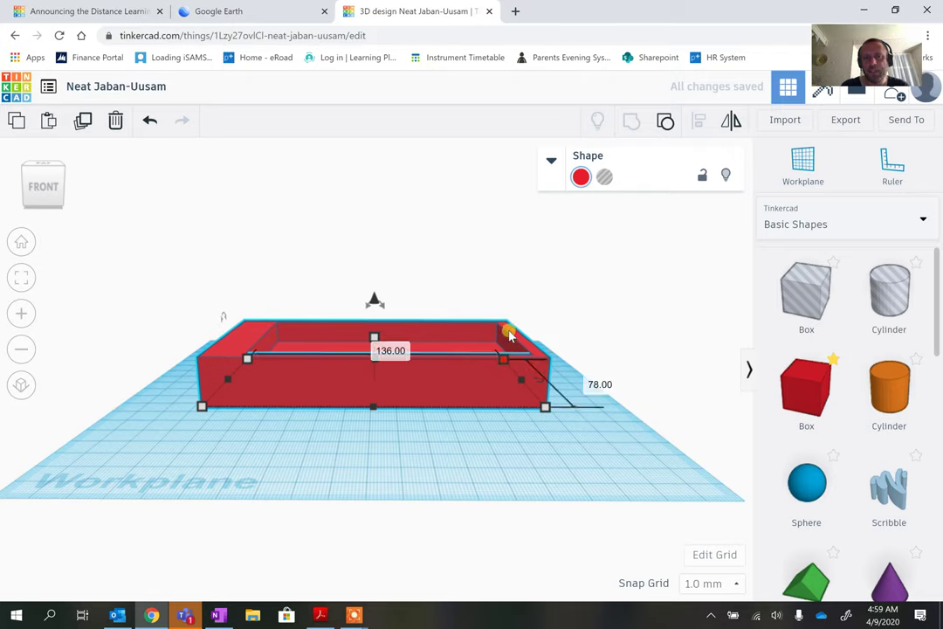
{"action": "right_click_drag", "start_coordinate": [482, 491], "coordinate": [481, 424]}
{"action": "scroll", "coordinate": [480, 423], "scroll_direction": "up", "scroll_amount": 3}
{"action": "scroll", "coordinate": [480, 424], "scroll_direction": "down", "scroll_amount": 1}
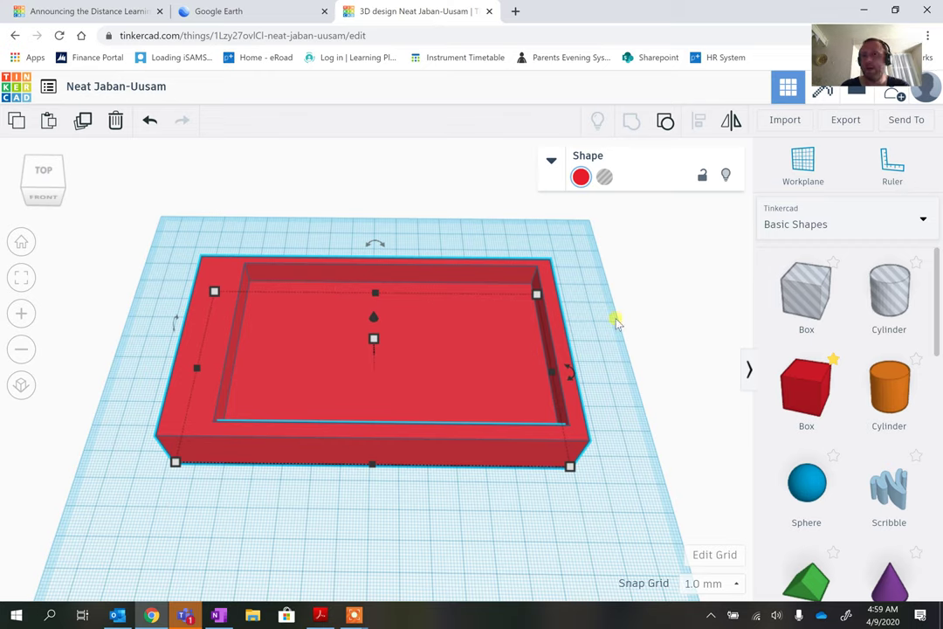
- Add a thin orange cylinder in the back-left corner of the tray's wide strip and make it about 61 mm tall
{"action": "left_click_drag", "start_coordinate": [330, 362], "coordinate": [187, 332]}
{"action": "right_click_drag", "start_coordinate": [224, 455], "coordinate": [209, 497]}
{"action": "right_click_drag", "start_coordinate": [444, 539], "coordinate": [364, 551]}
{"action": "right_click_drag", "start_coordinate": [229, 390], "coordinate": [330, 289], "text": "shift"}
{"action": "left_click_drag", "start_coordinate": [321, 326], "coordinate": [354, 315]}
{"action": "left_click", "coordinate": [294, 237]}
{"action": "right_click_drag", "start_coordinate": [291, 441], "coordinate": [346, 313]}
{"action": "left_click_drag", "start_coordinate": [346, 312], "coordinate": [346, 207]}
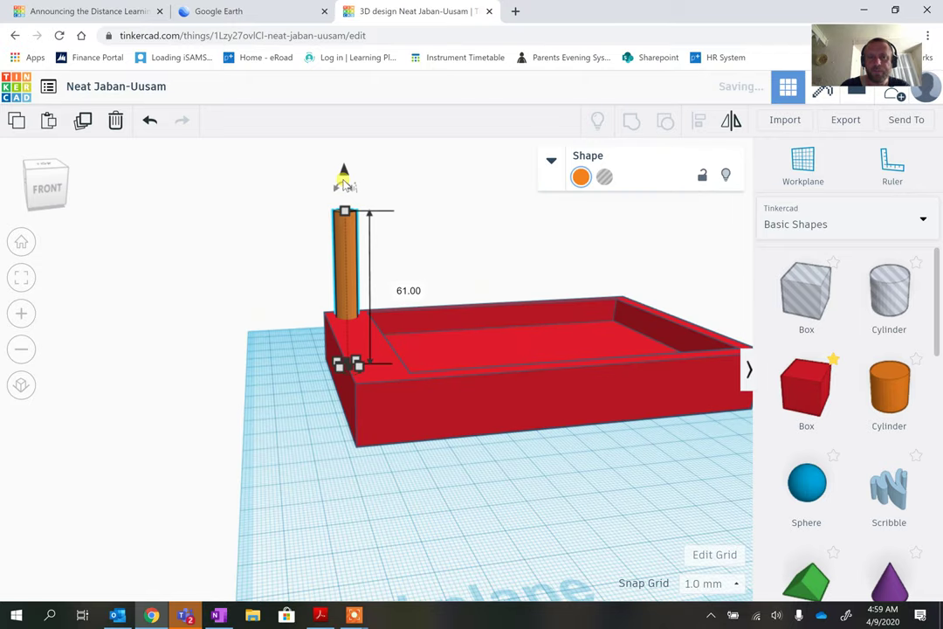
- Lower the cylinder by 26 mm so it passes through the tray's corner, and turn it into a hole
{"action": "left_click_drag", "start_coordinate": [344, 162], "coordinate": [345, 255]}
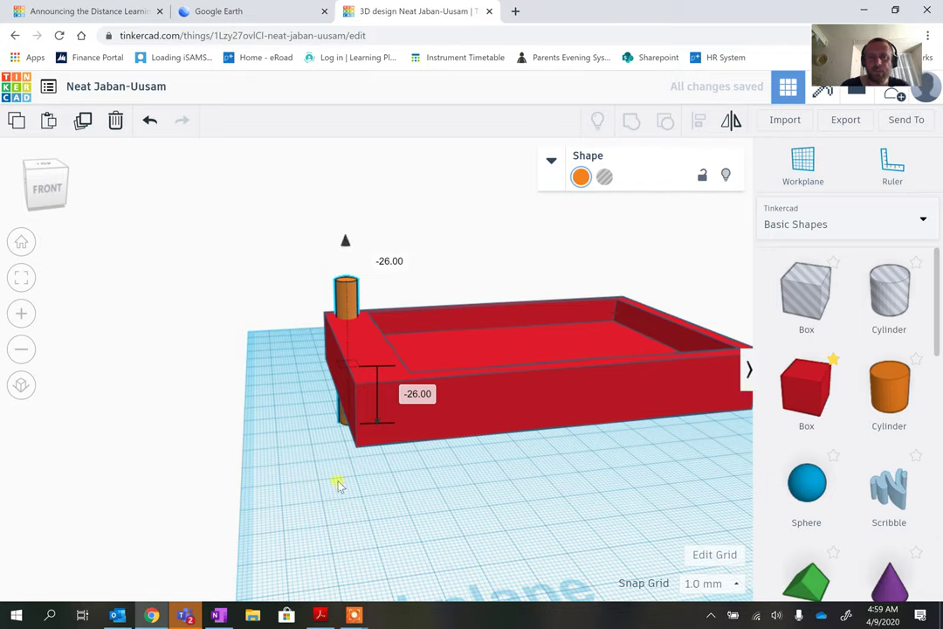
{"action": "mouse_move", "coordinate": [366, 499]}
{"action": "right_mouse_down"}
{"action": "mouse_move", "coordinate": [501, 439]}
{"action": "mouse_move", "coordinate": [482, 468]}
{"action": "mouse_move", "coordinate": [382, 503]}
{"action": "mouse_move", "coordinate": [355, 491]}
{"action": "right_mouse_up"}
{"action": "left_click_drag", "start_coordinate": [209, 202], "coordinate": [473, 484]}
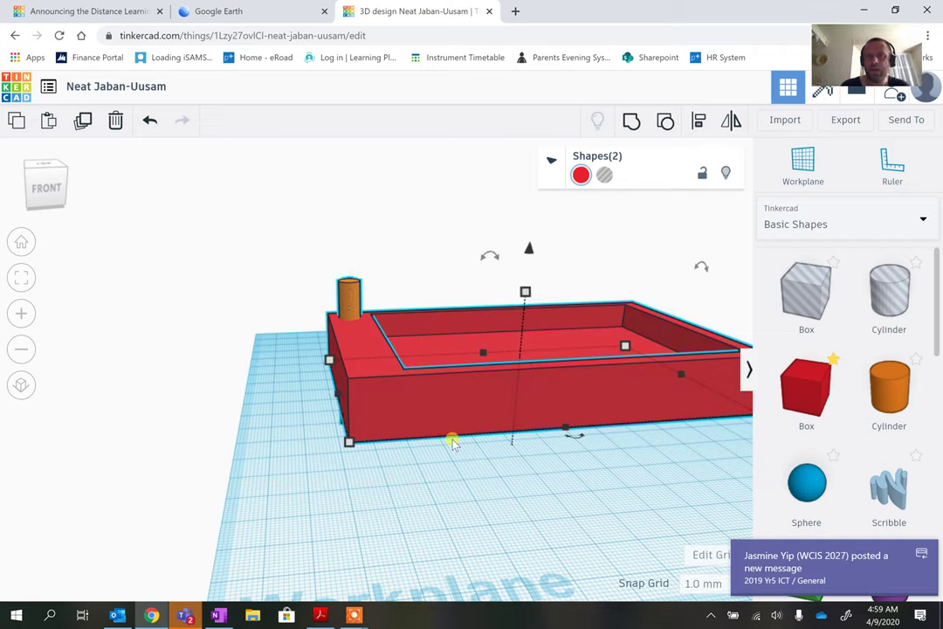
{"action": "left_click", "coordinate": [284, 385]}
{"action": "left_click", "coordinate": [350, 302]}
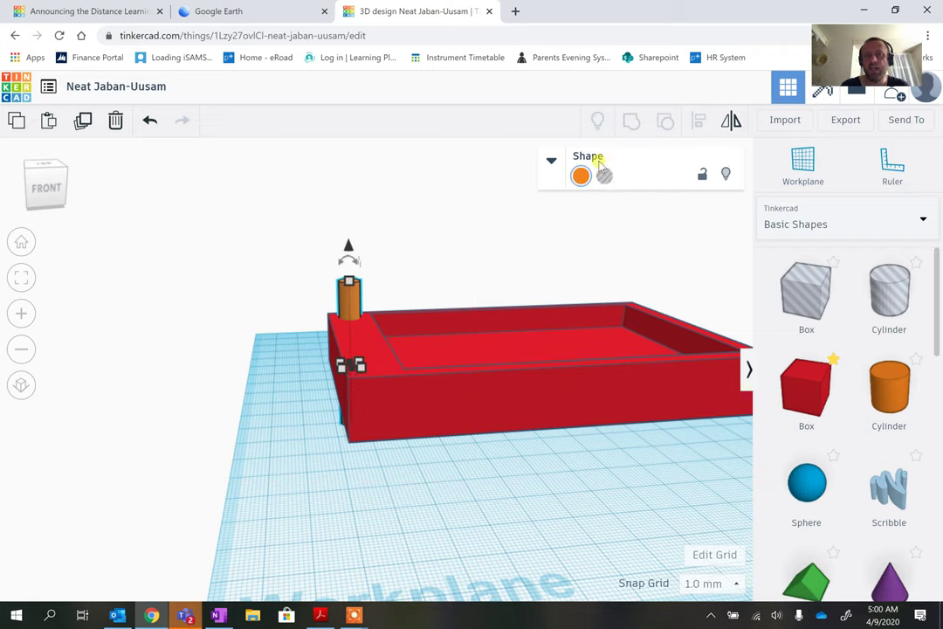
{"action": "left_click", "coordinate": [606, 184]}
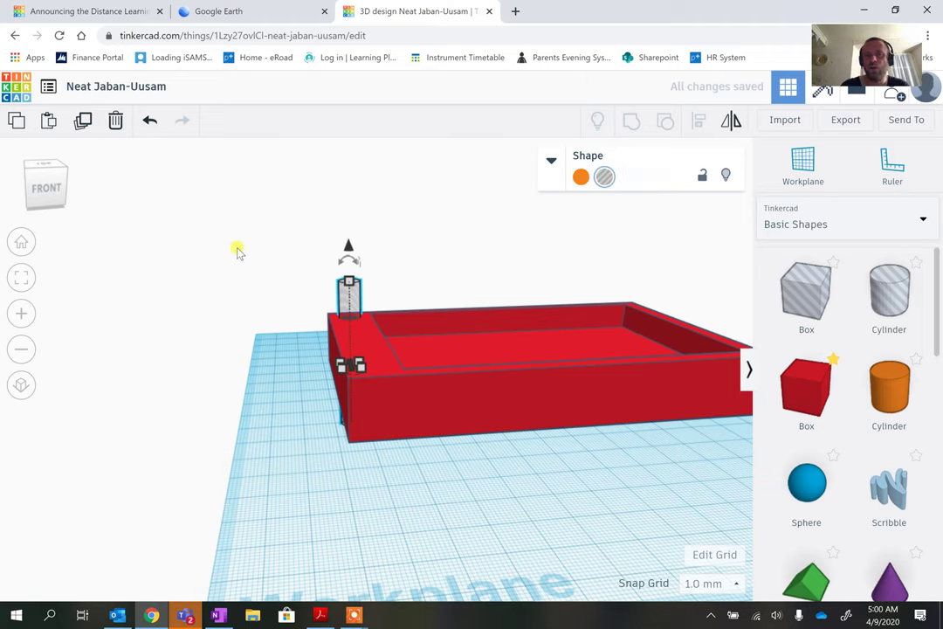
- Group the cylinder hole with the red tray to cut a round through-hole in its corner
{"action": "left_click", "coordinate": [222, 226]}
{"action": "left_click_drag", "start_coordinate": [461, 458], "coordinate": [570, 486]}
{"action": "left_click", "coordinate": [631, 120]}
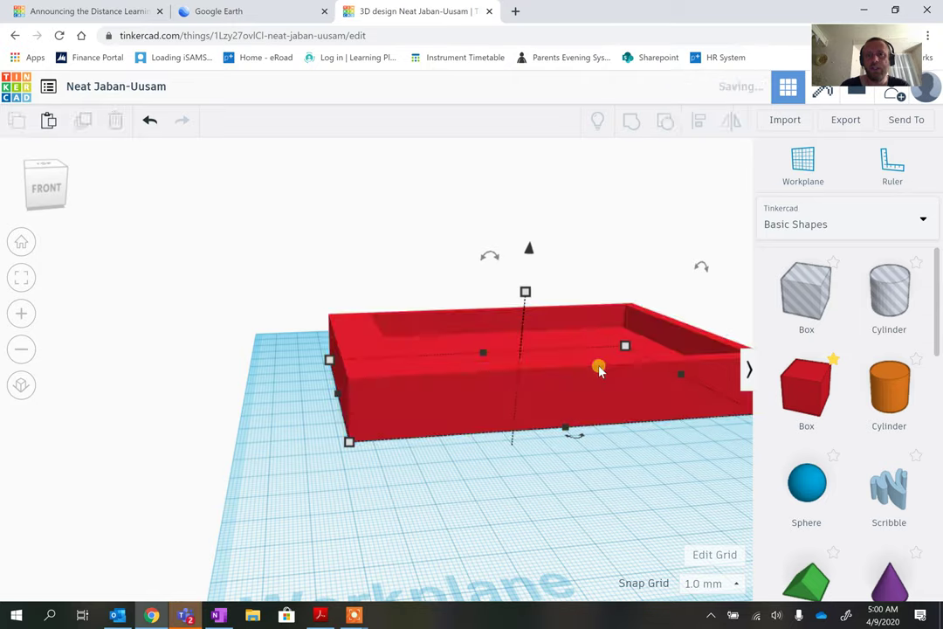
{"action": "right_click_drag", "start_coordinate": [616, 371], "coordinate": [421, 503]}
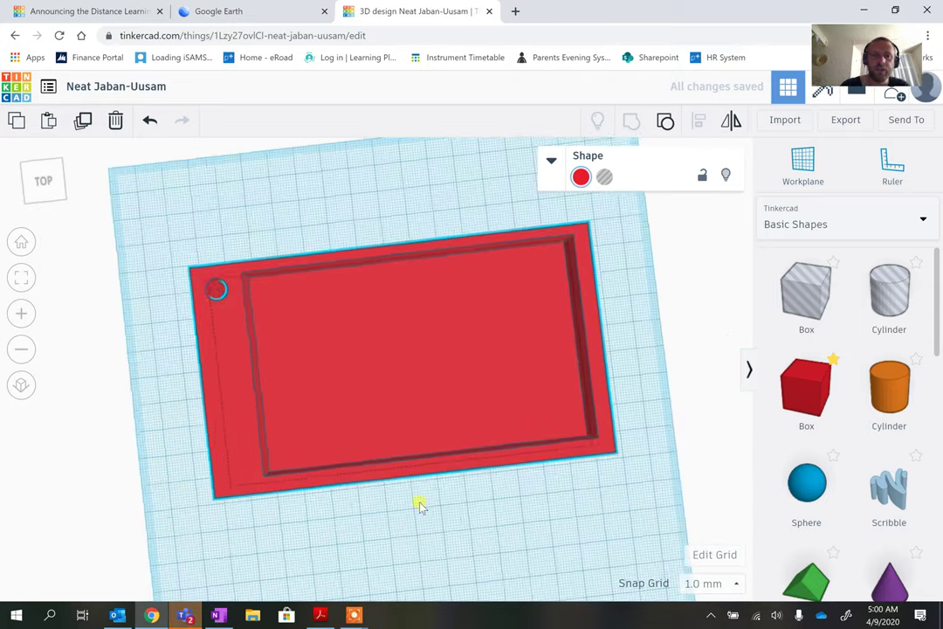
{"action": "mouse_move", "coordinate": [153, 369]}
{"action": "middle_mouse_down"}
{"action": "mouse_move", "coordinate": [373, 448]}
{"action": "mouse_move", "coordinate": [341, 428]}
{"action": "mouse_move", "coordinate": [162, 374]}
{"action": "middle_mouse_up"}
{"action": "left_click", "coordinate": [326, 351]}
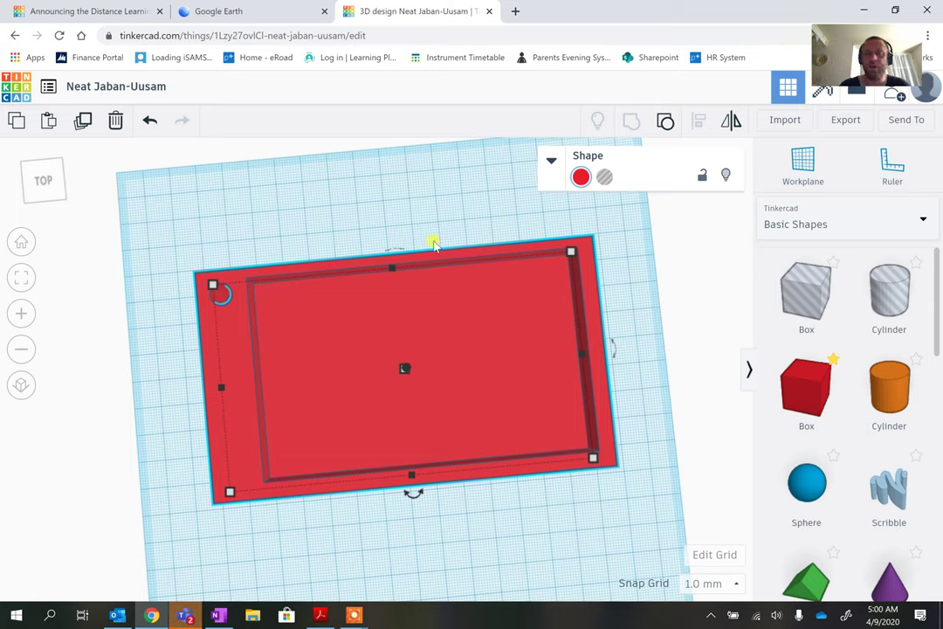
- Place the workplane on the floor of the tray's rectangular recess
{"action": "left_click", "coordinate": [701, 432]}
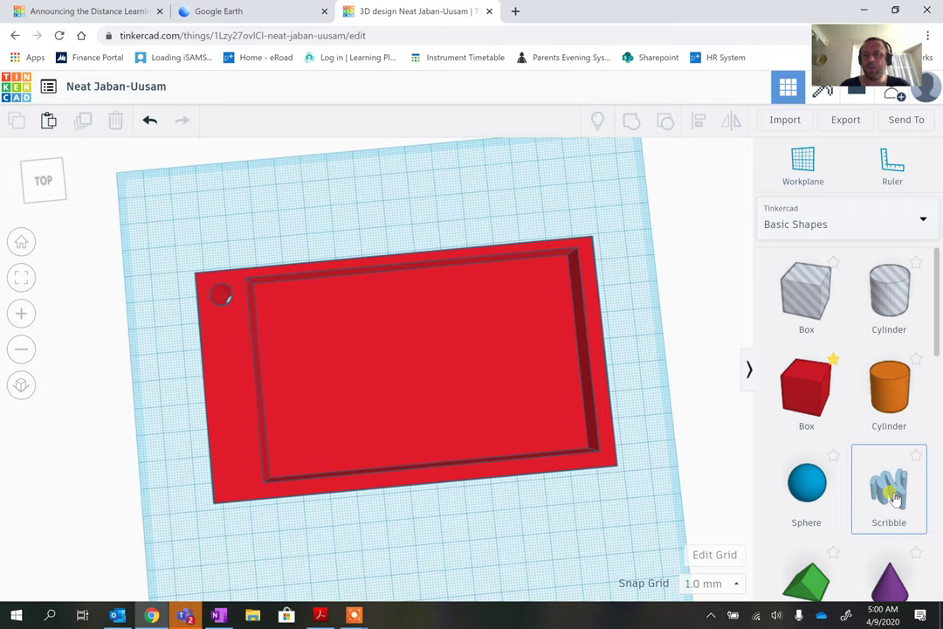
{"action": "scroll", "coordinate": [893, 496], "scroll_direction": "down", "scroll_amount": 8}
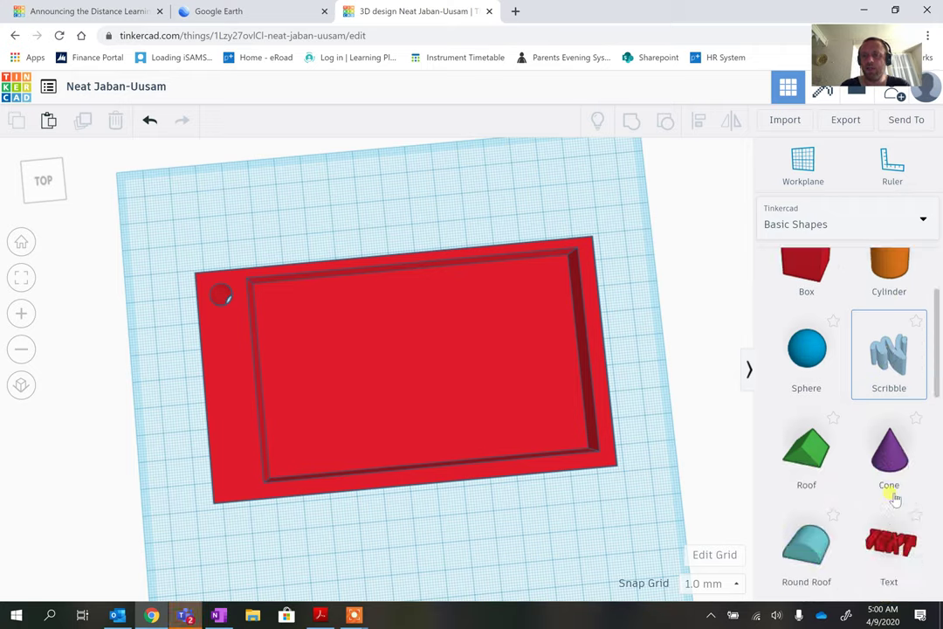
{"action": "scroll", "coordinate": [893, 497], "scroll_direction": "up", "scroll_amount": 5}
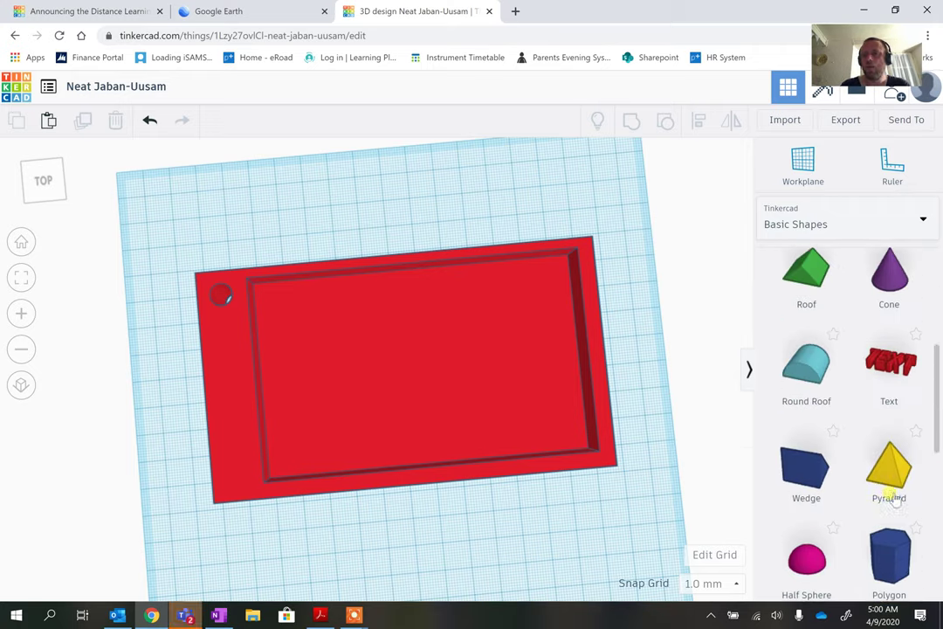
{"action": "left_click", "coordinate": [802, 168]}
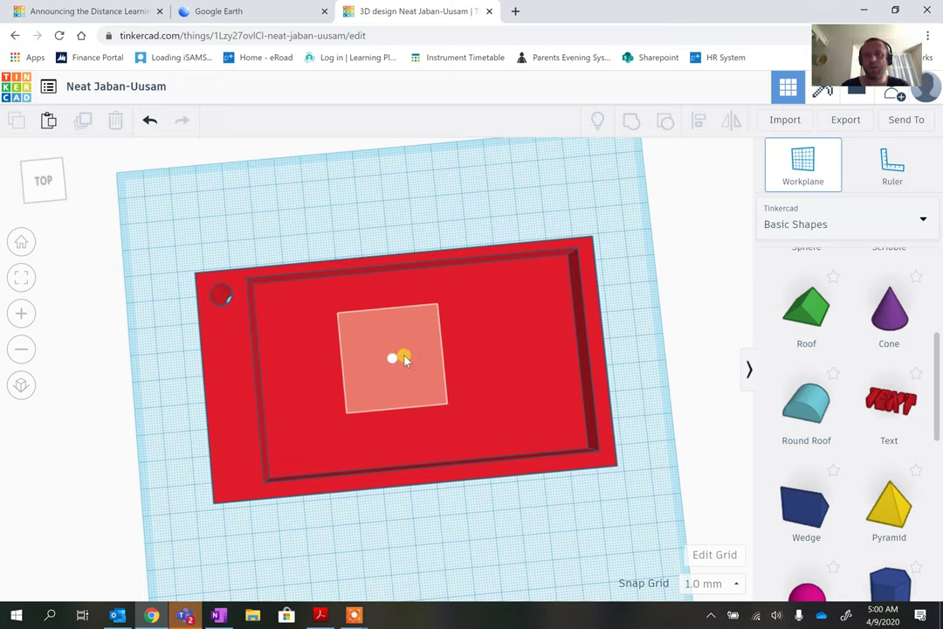
{"action": "left_click", "coordinate": [404, 349]}
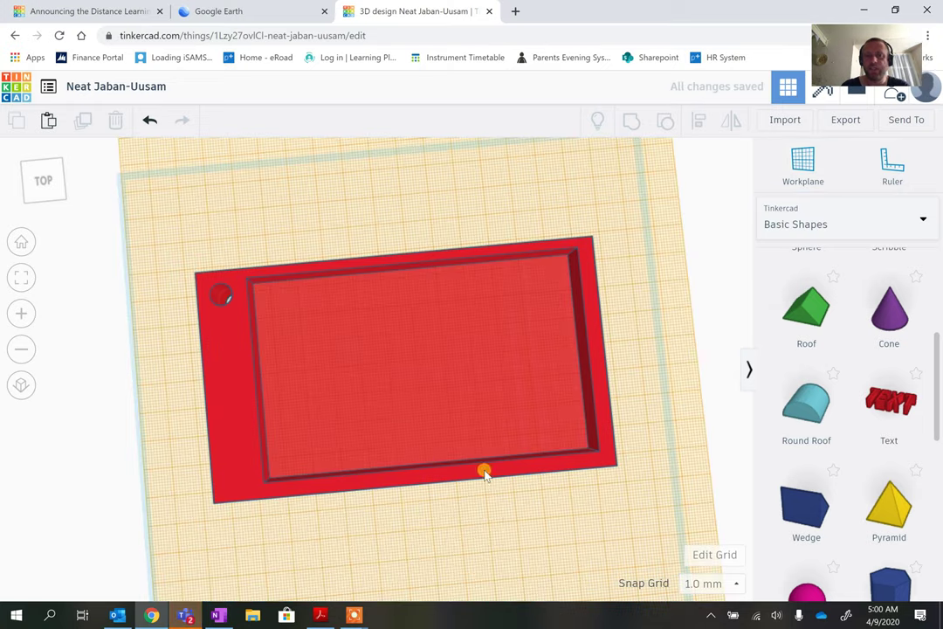
- Add a text shape on the floor of the recess and colour it green
{"action": "right_click_drag", "start_coordinate": [542, 529], "coordinate": [527, 506]}
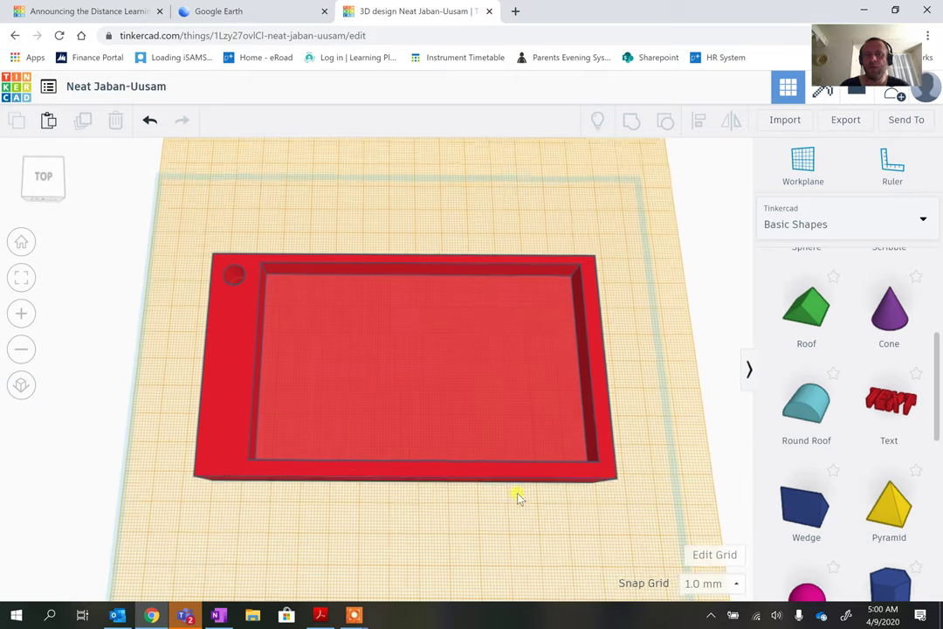
{"action": "left_click", "coordinate": [869, 395]}
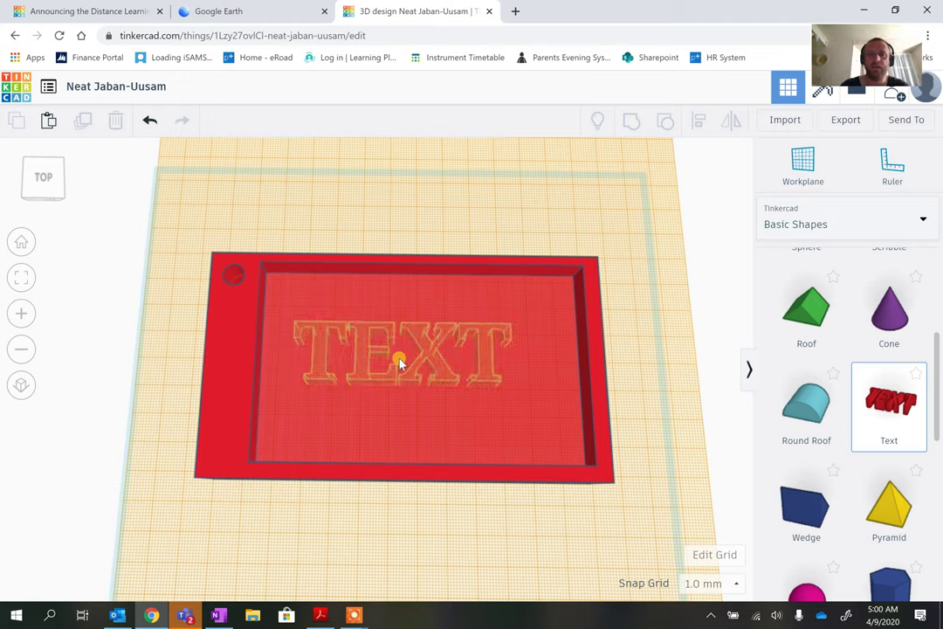
{"action": "left_click", "coordinate": [399, 362]}
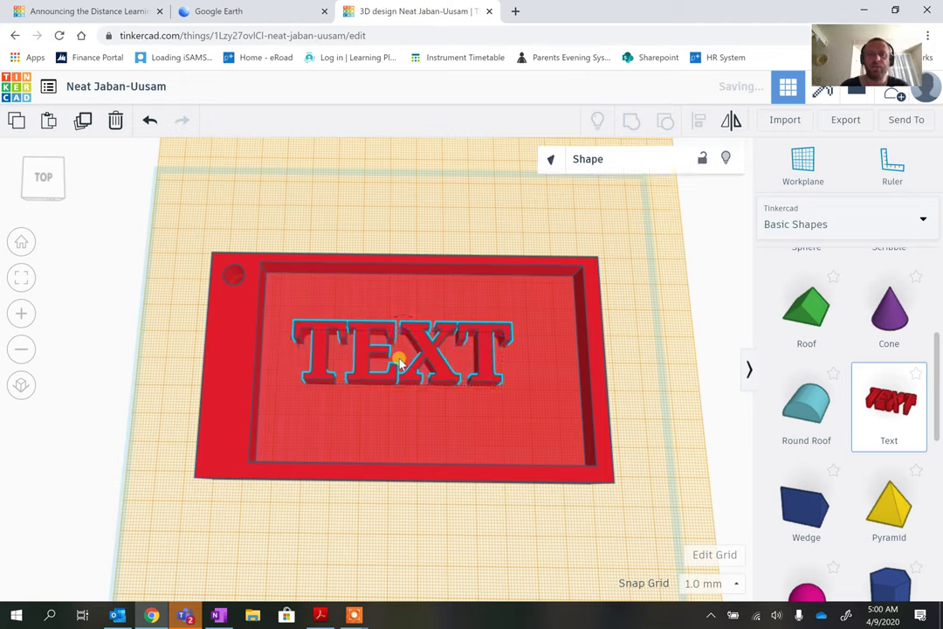
{"action": "left_click", "coordinate": [552, 163]}
{"action": "left_click", "coordinate": [605, 207]}
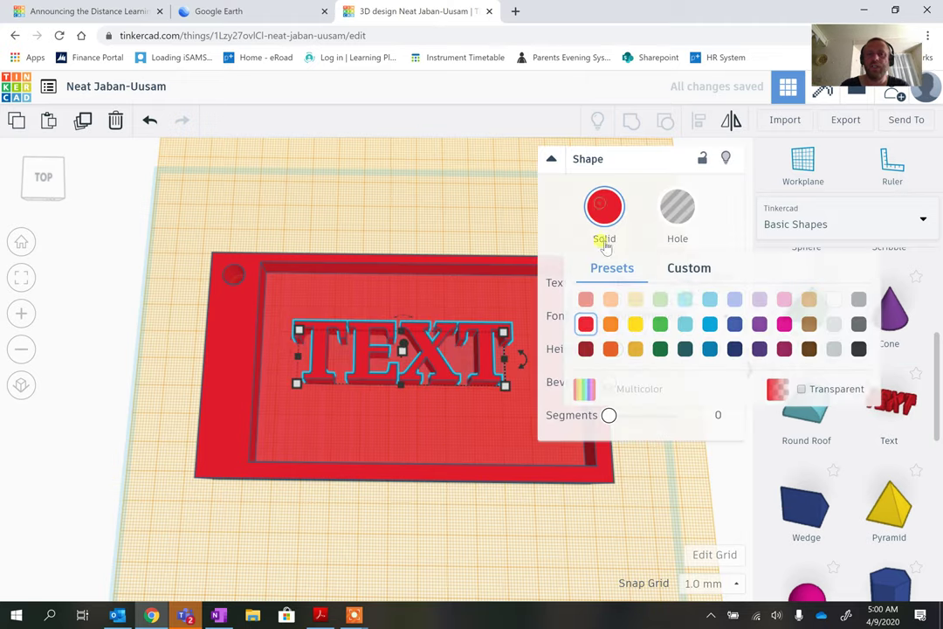
{"action": "left_click", "coordinate": [661, 325]}
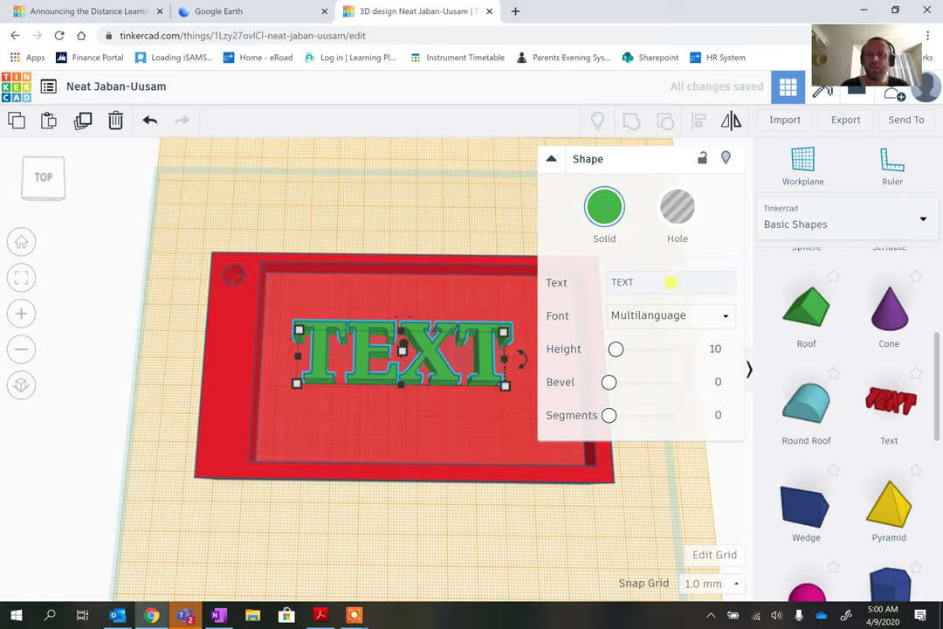
- Replace the text shape's wording with the tag owner's first name
{"action": "left_click", "coordinate": [664, 273]}
{"action": "key", "text": "BackSpace"}
{"action": "key", "text": "BackSpace"}
{"action": "key", "text": "BackSpace"}
{"action": "key", "text": "BackSpace"}
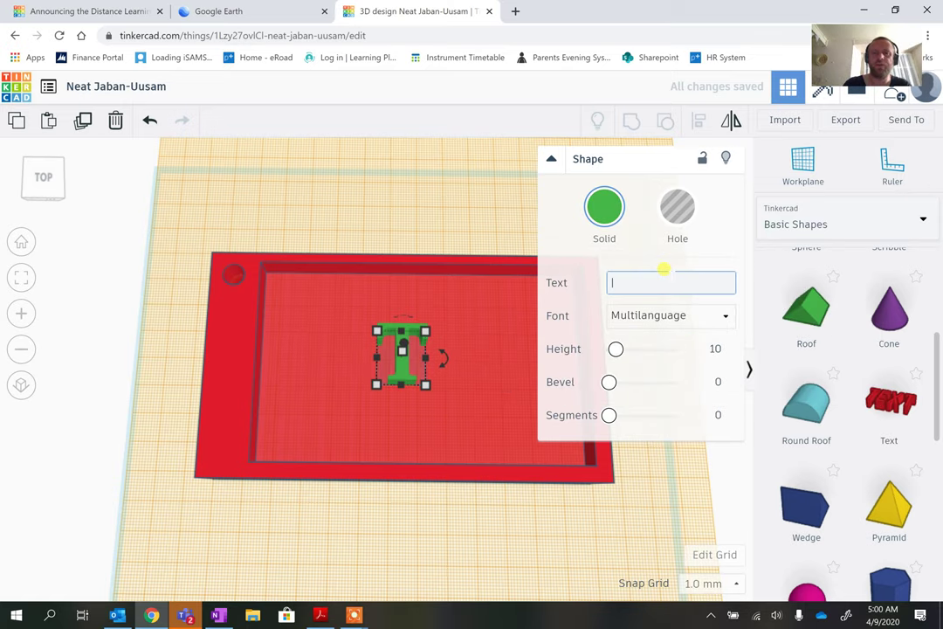
{"action": "type", "text": "James"}
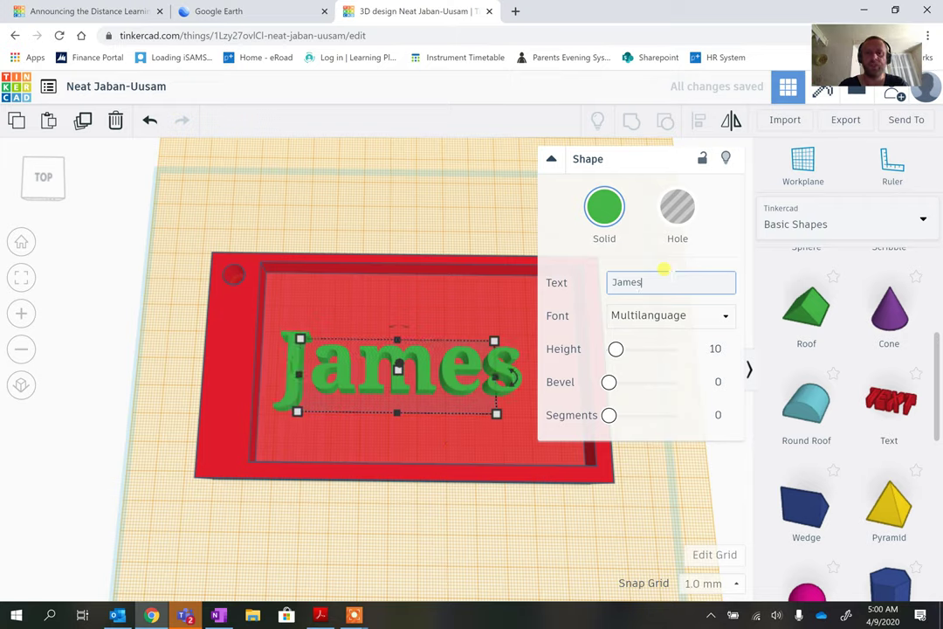
- Reposition the green name text and enlarge it to about 93 mm wide so it nearly spans the recess
{"action": "left_click", "coordinate": [442, 400]}
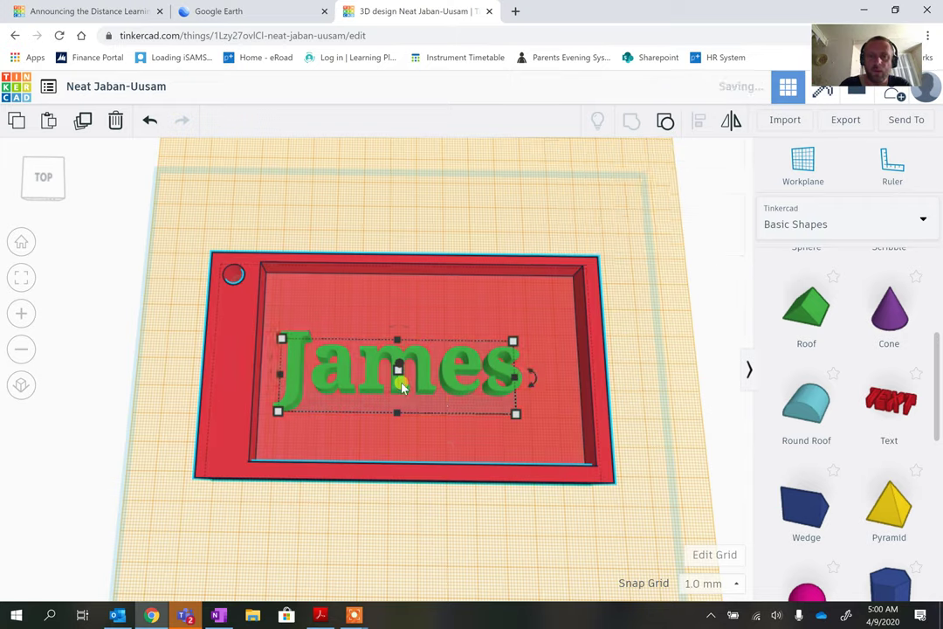
{"action": "left_click_drag", "start_coordinate": [432, 379], "coordinate": [435, 351]}
{"action": "left_click_drag", "start_coordinate": [526, 386], "coordinate": [536, 424]}
{"action": "scroll", "coordinate": [536, 426], "scroll_direction": "up", "scroll_amount": 5}
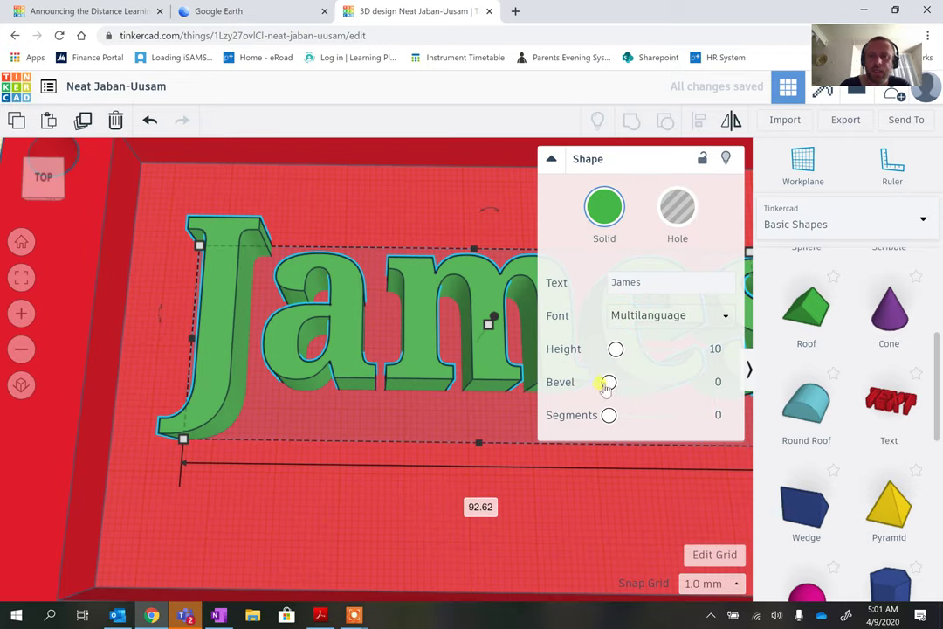
- Round the edges of the name text with 3 segments and a bevel of 0.62
{"action": "left_click_drag", "start_coordinate": [612, 420], "coordinate": [655, 419]}
{"action": "left_click_drag", "start_coordinate": [610, 382], "coordinate": [640, 385]}
{"action": "scroll", "coordinate": [358, 369], "scroll_direction": "up", "scroll_amount": 3}
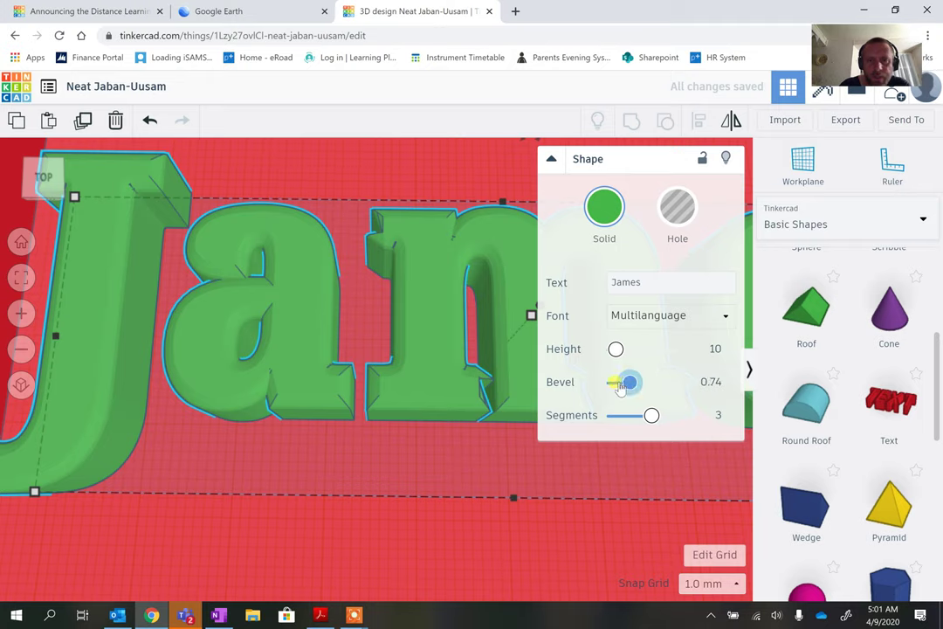
{"action": "mouse_move", "coordinate": [616, 384]}
{"action": "left_mouse_down"}
{"action": "mouse_move", "coordinate": [602, 387]}
{"action": "mouse_move", "coordinate": [636, 382]}
{"action": "mouse_move", "coordinate": [626, 387]}
{"action": "left_mouse_up"}
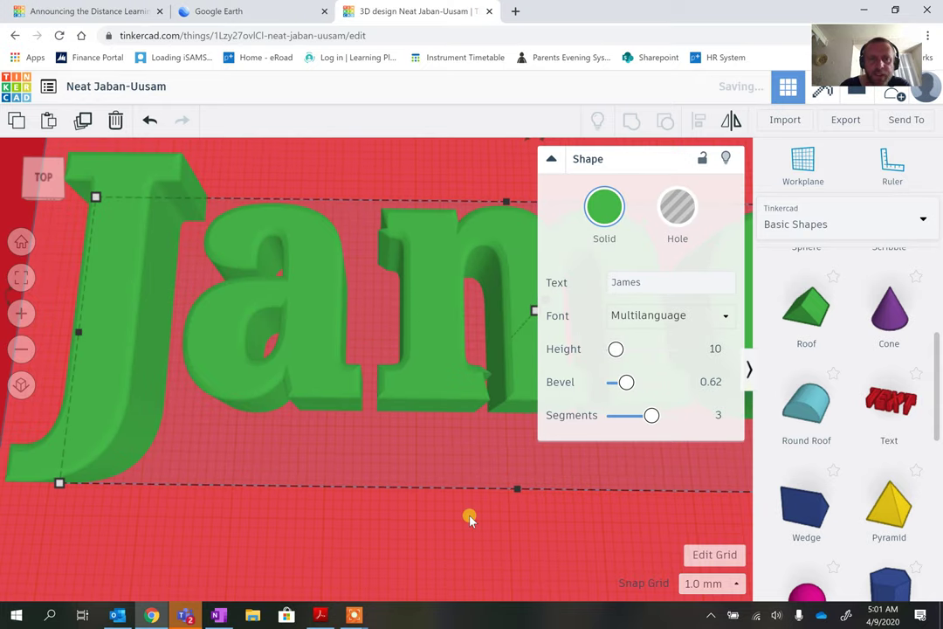
{"action": "left_click", "coordinate": [470, 515]}
{"action": "key", "text": "f"}
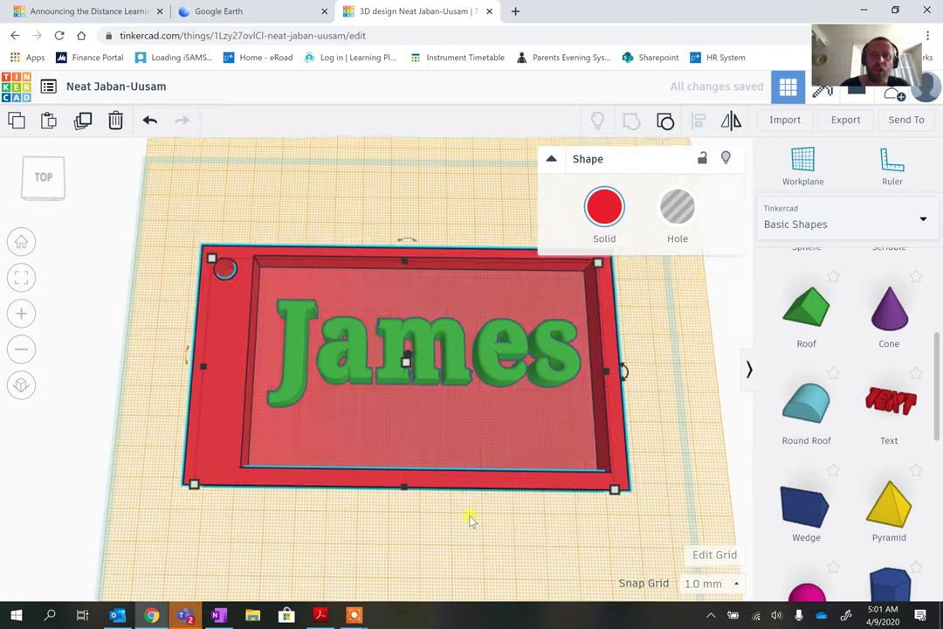
{"action": "left_click", "coordinate": [463, 535]}
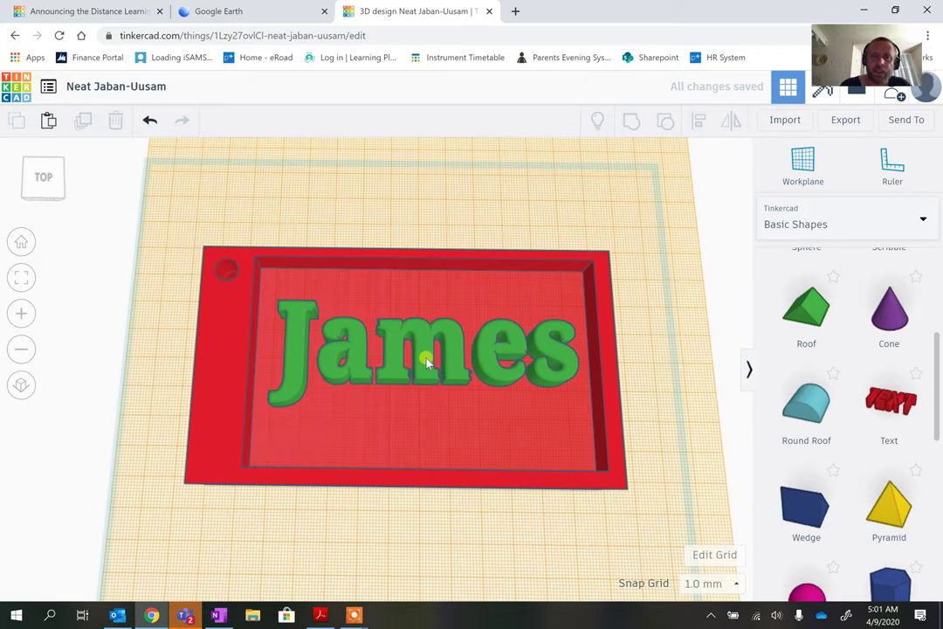
- Nudge the name text slightly toward the front of the tray to centre it in the recess
{"action": "left_click", "coordinate": [428, 376]}
{"action": "key", "text": "Up"}
{"action": "key", "text": "Up"}
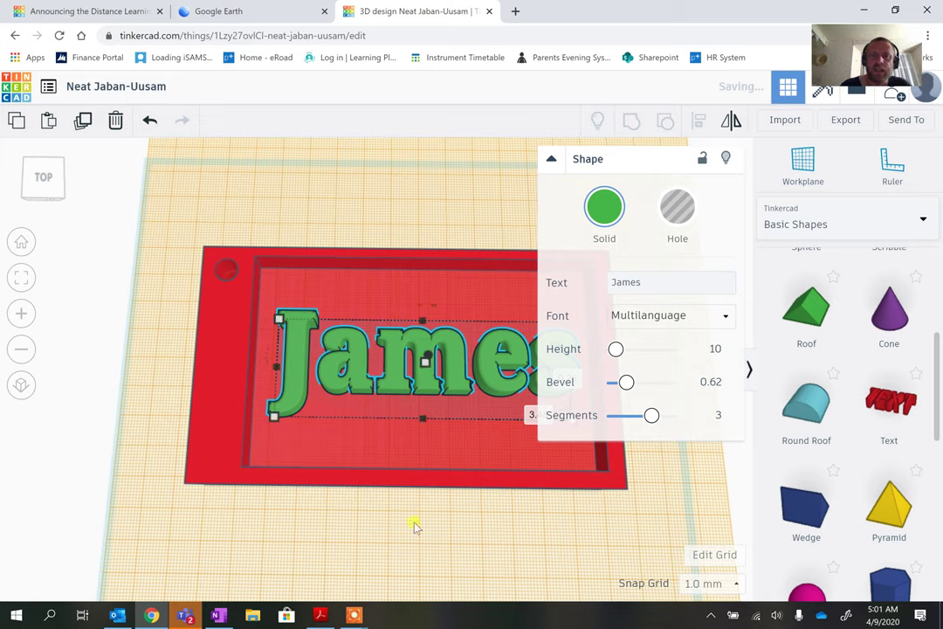
{"action": "left_click", "coordinate": [280, 514]}
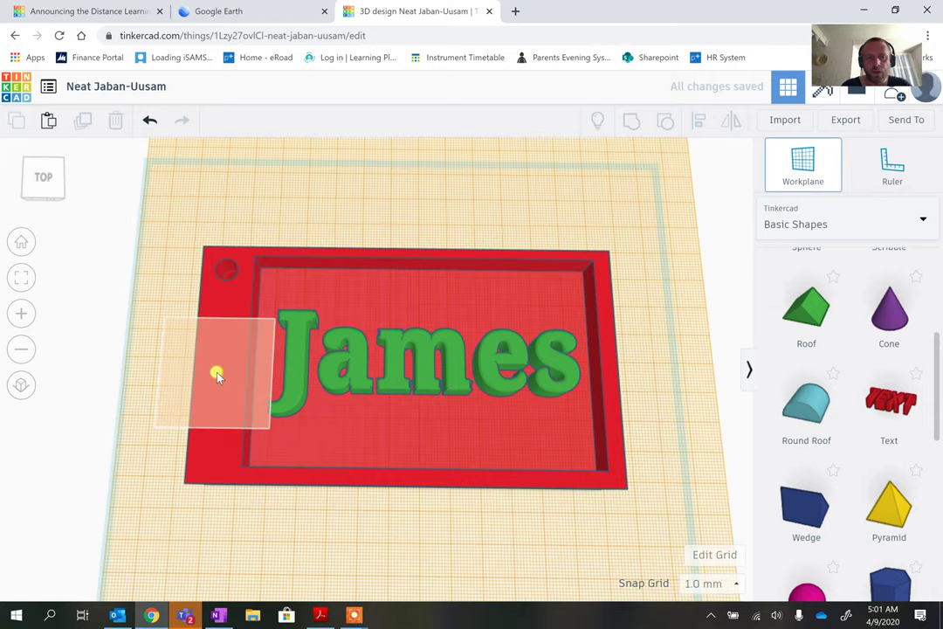
- Place the workplane on the top face of the tray's wide strip and put a small yellow pyramid there
{"action": "left_click", "coordinate": [219, 374]}
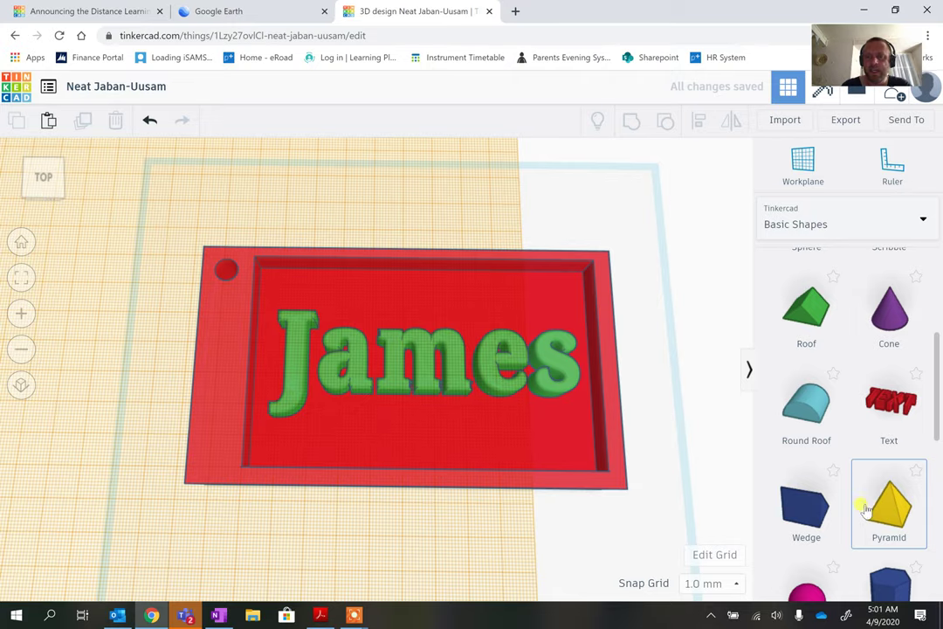
{"action": "left_click_drag", "start_coordinate": [865, 507], "coordinate": [217, 404]}
{"action": "right_click_drag", "start_coordinate": [269, 516], "coordinate": [247, 366]}
{"action": "left_click_drag", "start_coordinate": [248, 367], "coordinate": [206, 337]}
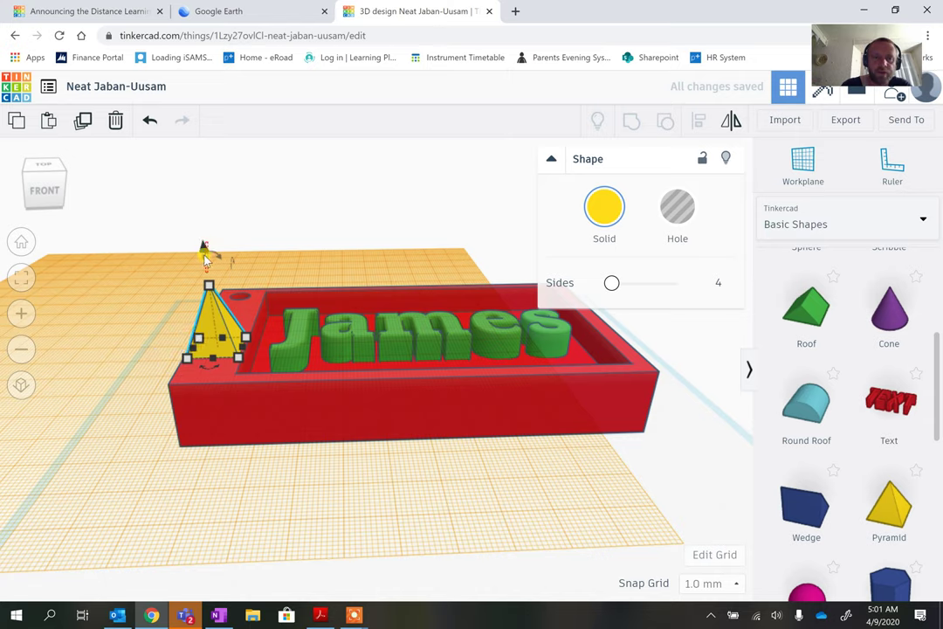
- Lower the yellow pyramid by 8 mm so it sinks into the tray's strip
{"action": "left_click", "coordinate": [206, 256]}
{"action": "left_click", "coordinate": [209, 281]}
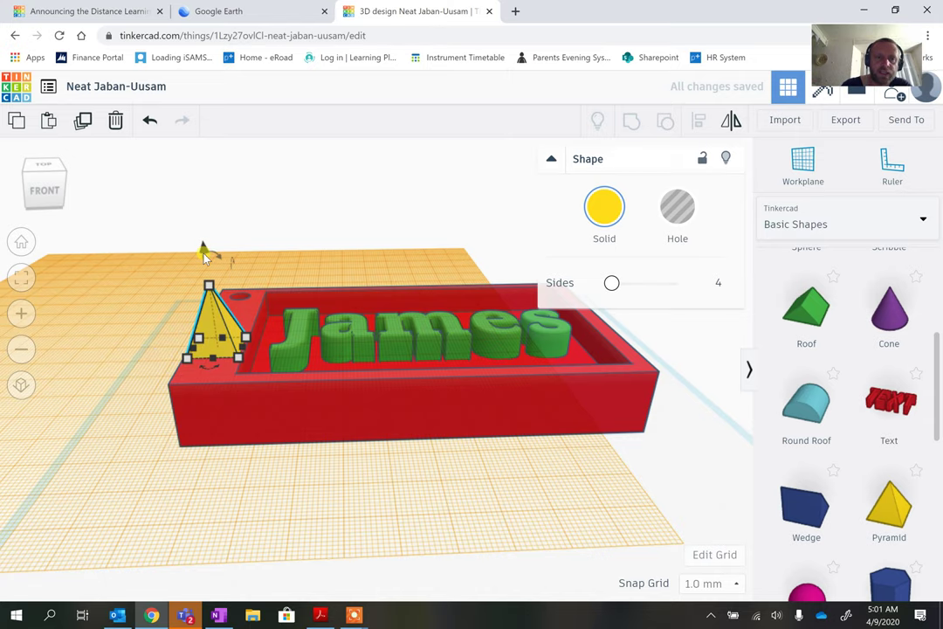
{"action": "left_click_drag", "start_coordinate": [203, 259], "coordinate": [207, 279]}
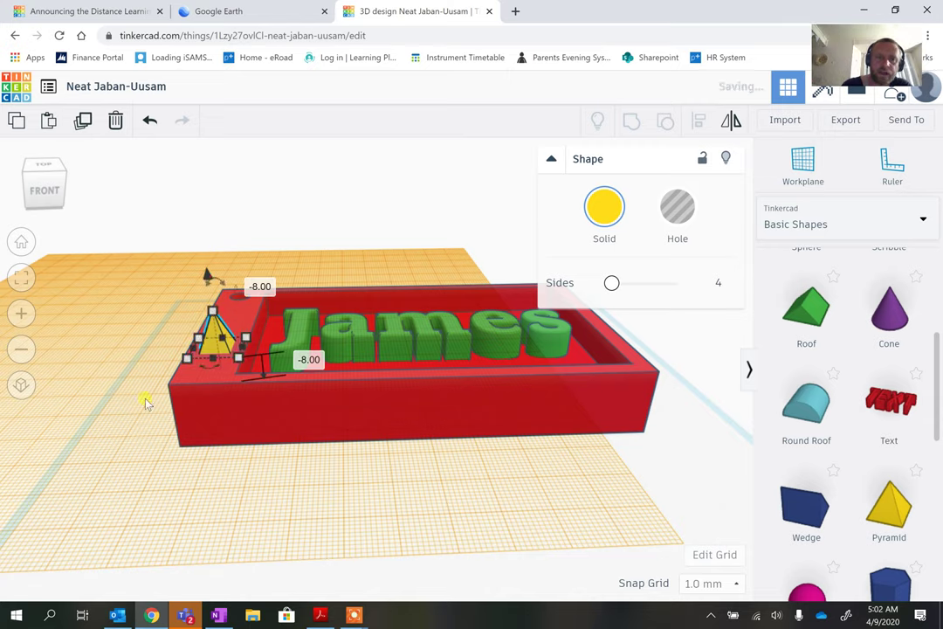
{"action": "left_click", "coordinate": [216, 465]}
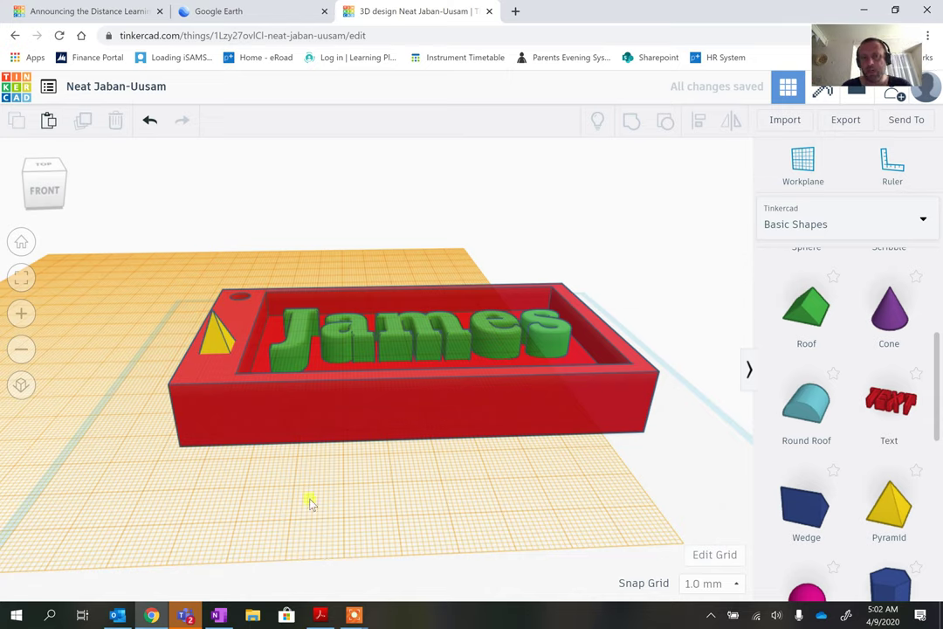
- Browse the Basic Shapes, OMSI hangout space and Characters collections for further decorations
{"action": "mouse_move", "coordinate": [328, 529]}
{"action": "right_mouse_down"}
{"action": "mouse_move", "coordinate": [341, 400]}
{"action": "mouse_move", "coordinate": [328, 524]}
{"action": "right_mouse_up"}
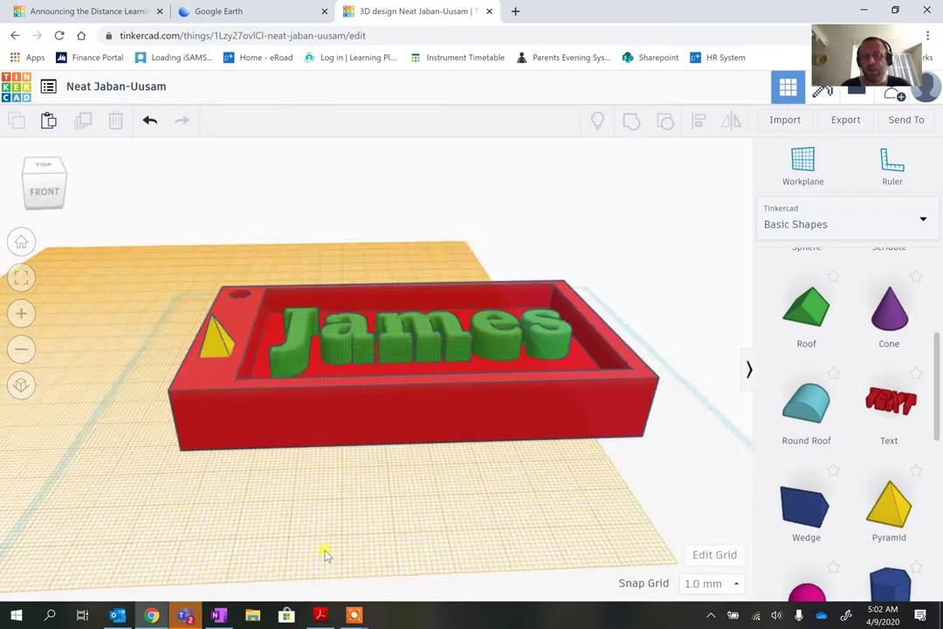
{"action": "scroll", "coordinate": [809, 467], "scroll_direction": "down", "scroll_amount": 6}
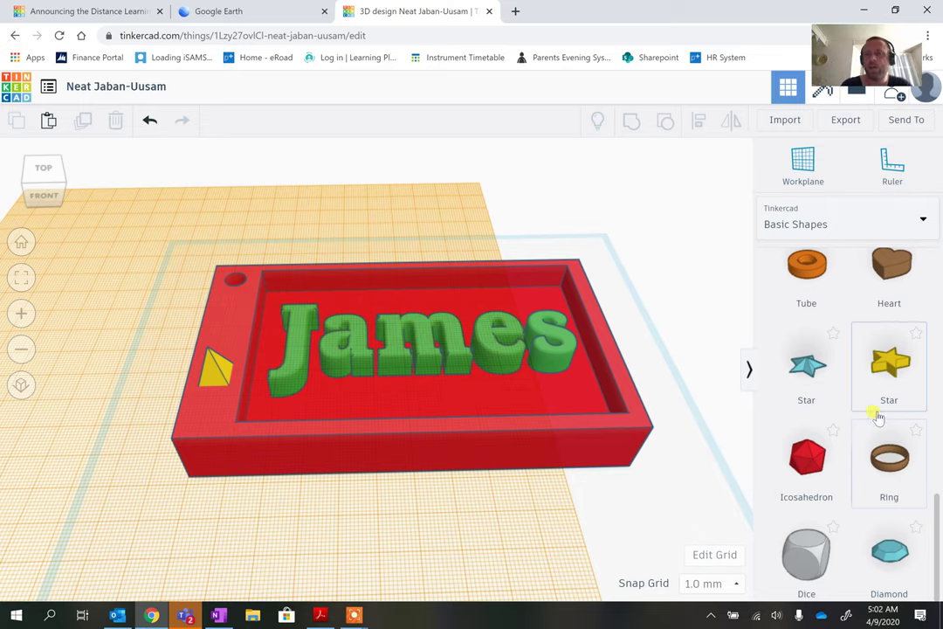
{"action": "left_click", "coordinate": [913, 225]}
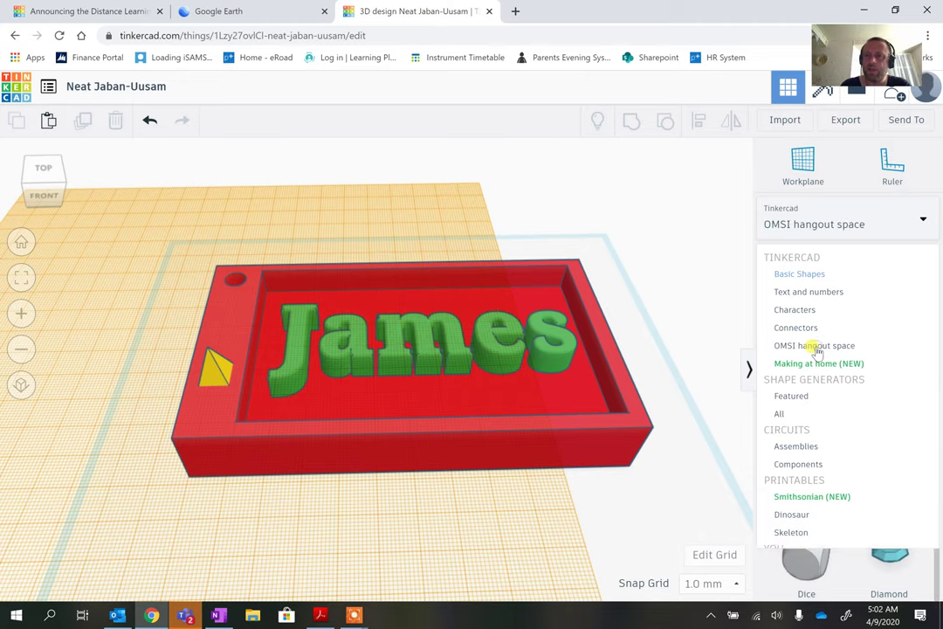
{"action": "left_click", "coordinate": [816, 349]}
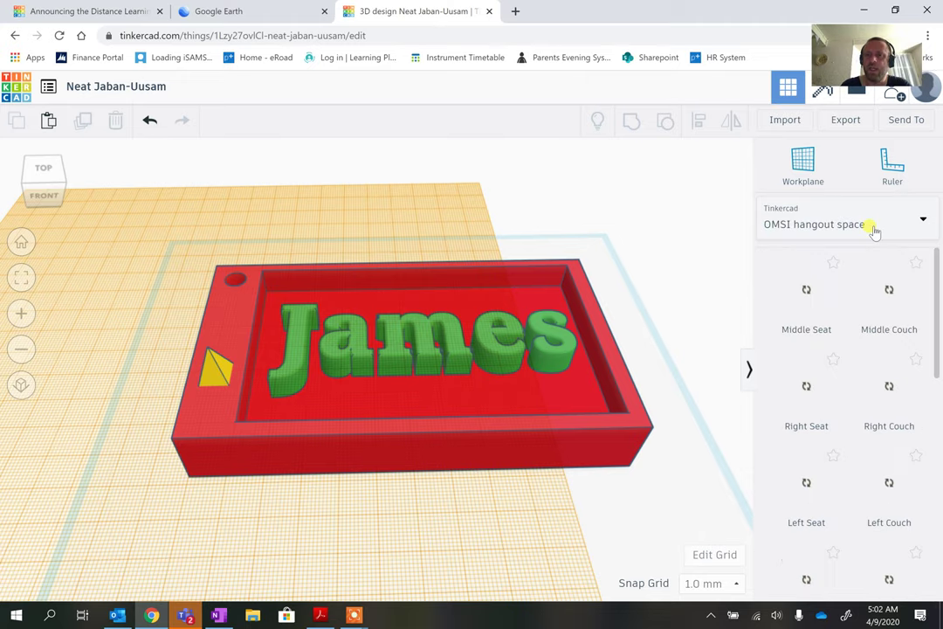
{"action": "scroll", "coordinate": [889, 336], "scroll_direction": "down", "scroll_amount": 5}
{"action": "scroll", "coordinate": [891, 349], "scroll_direction": "down", "scroll_amount": 5}
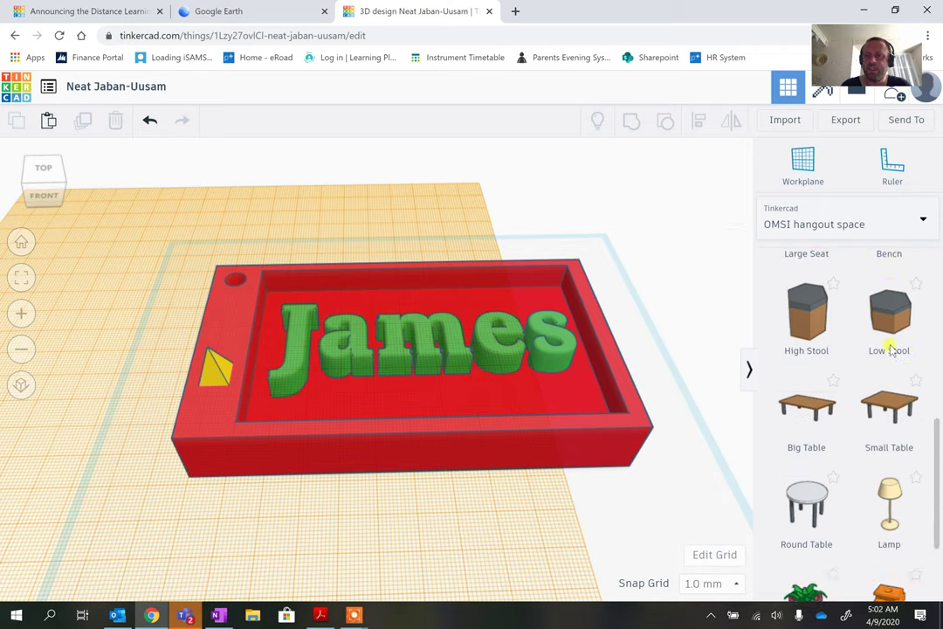
{"action": "left_click", "coordinate": [872, 229]}
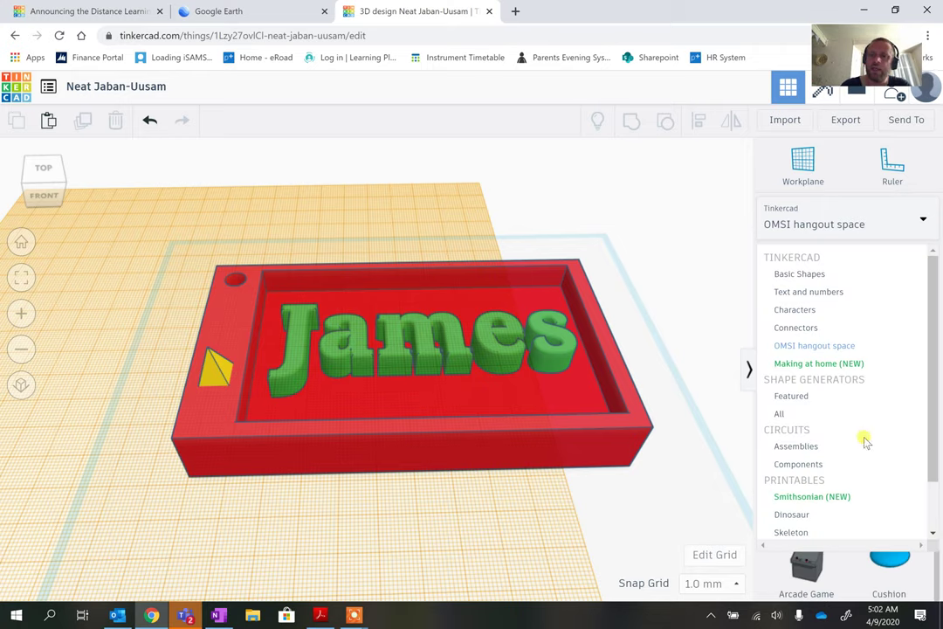
{"action": "left_click", "coordinate": [809, 310]}
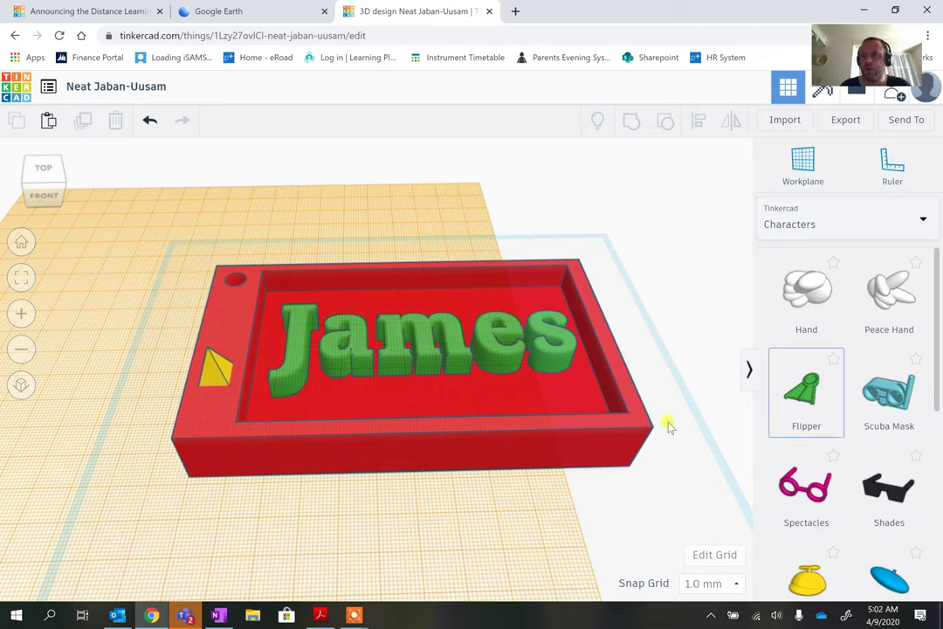
- Return the workplane from the tray's top face to the base grid
{"action": "left_click", "coordinate": [802, 166]}
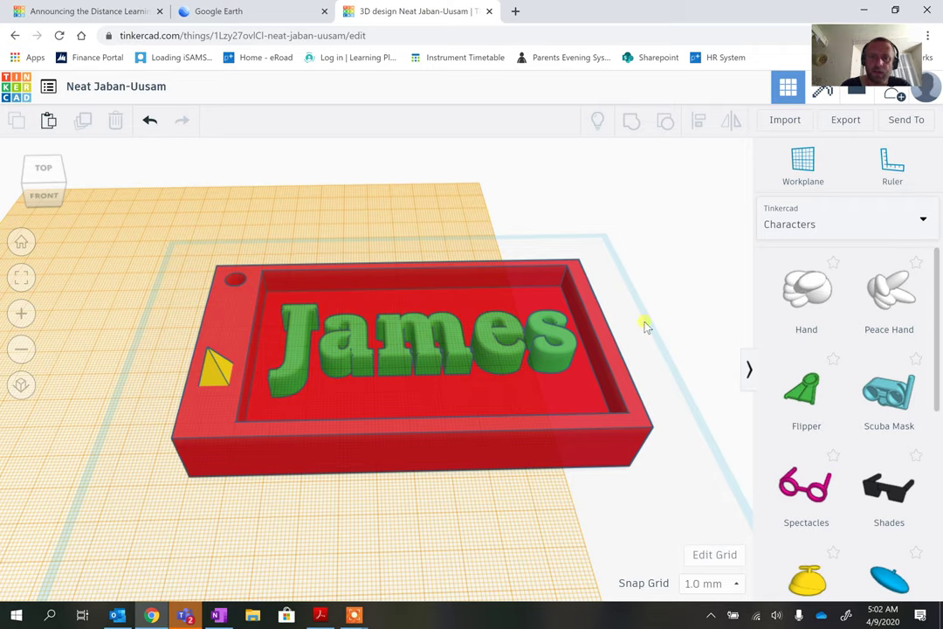
{"action": "left_click", "coordinate": [801, 170]}
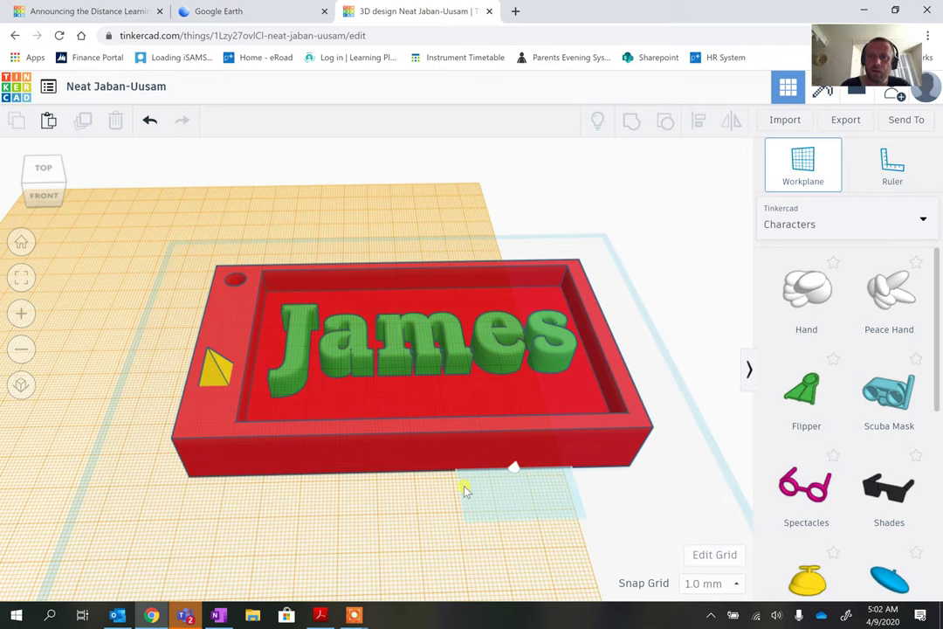
{"action": "left_click", "coordinate": [464, 490]}
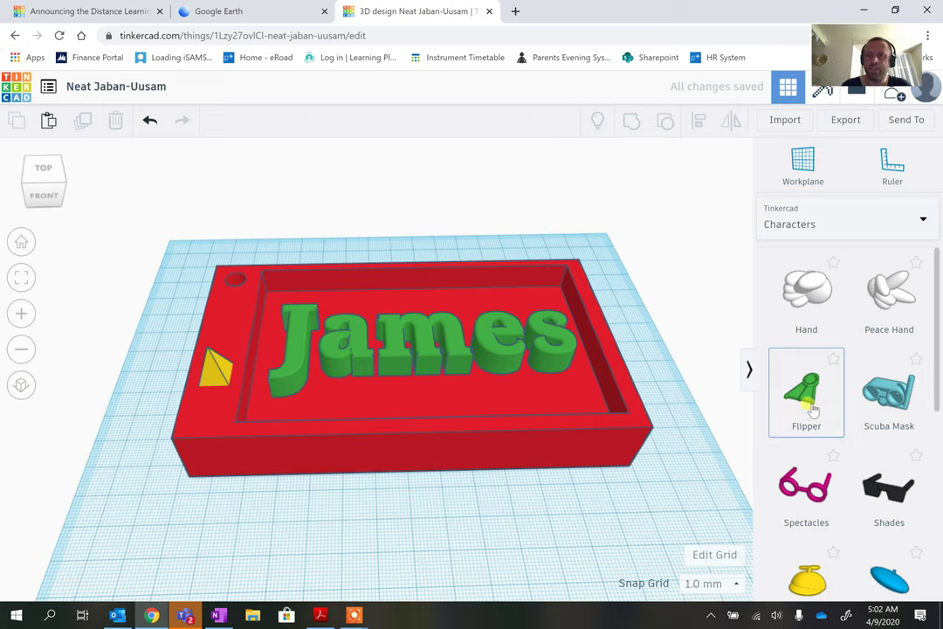
- Place two Flippers side by side against the tray's long front edge as feet
{"action": "left_click_drag", "start_coordinate": [770, 418], "coordinate": [294, 484]}
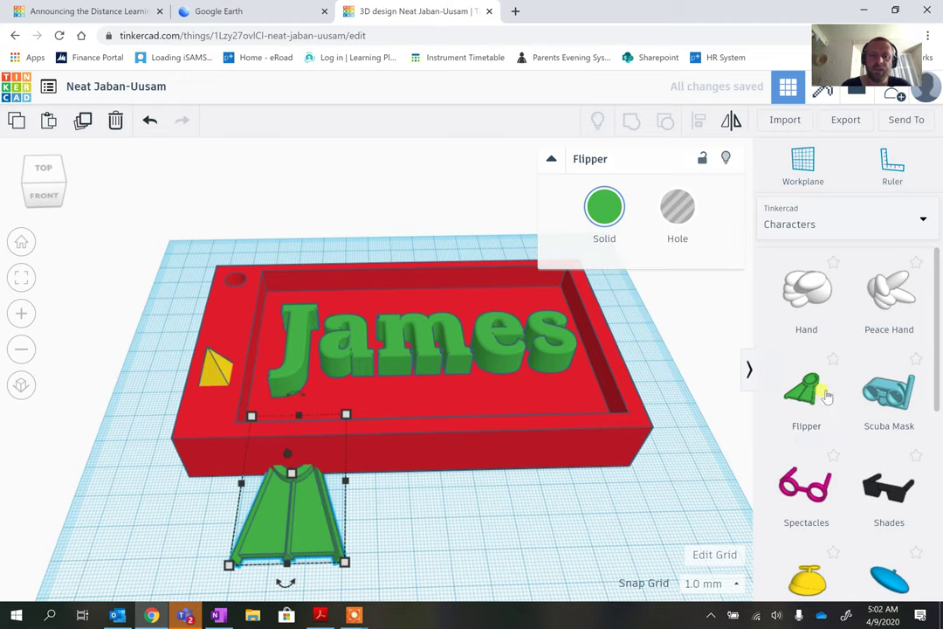
{"action": "left_click_drag", "start_coordinate": [806, 393], "coordinate": [539, 479]}
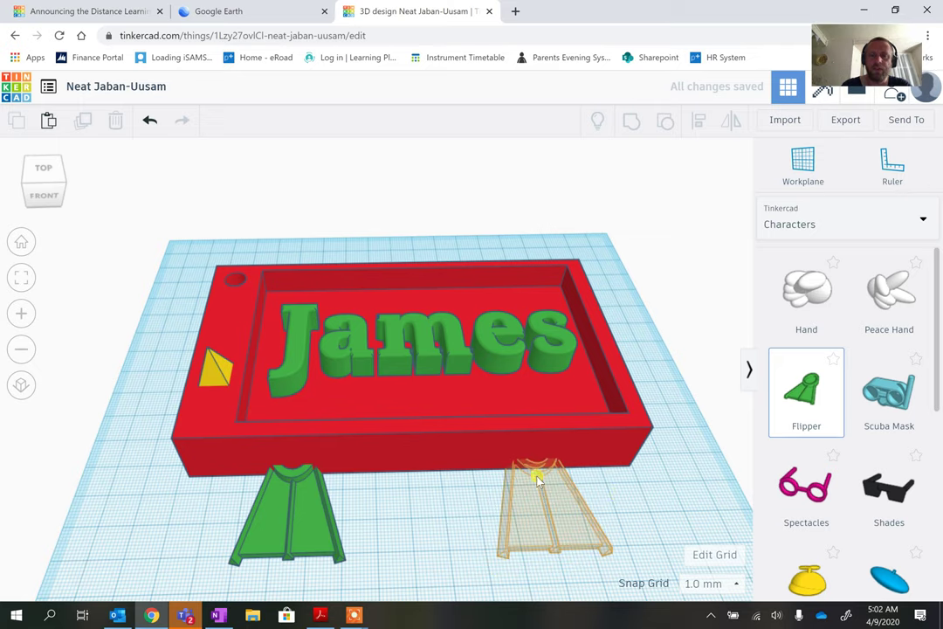
{"action": "left_click_drag", "start_coordinate": [648, 497], "coordinate": [648, 496]}
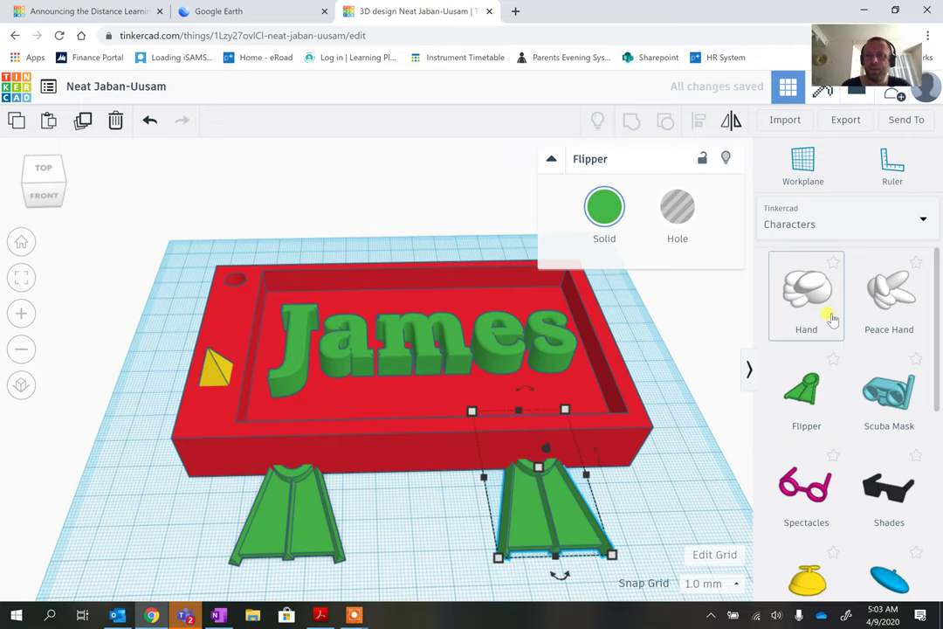
- Add a Peace Hand at the tray's short end beside the last letter and turn it to point outward
{"action": "left_click_drag", "start_coordinate": [885, 302], "coordinate": [634, 349]}
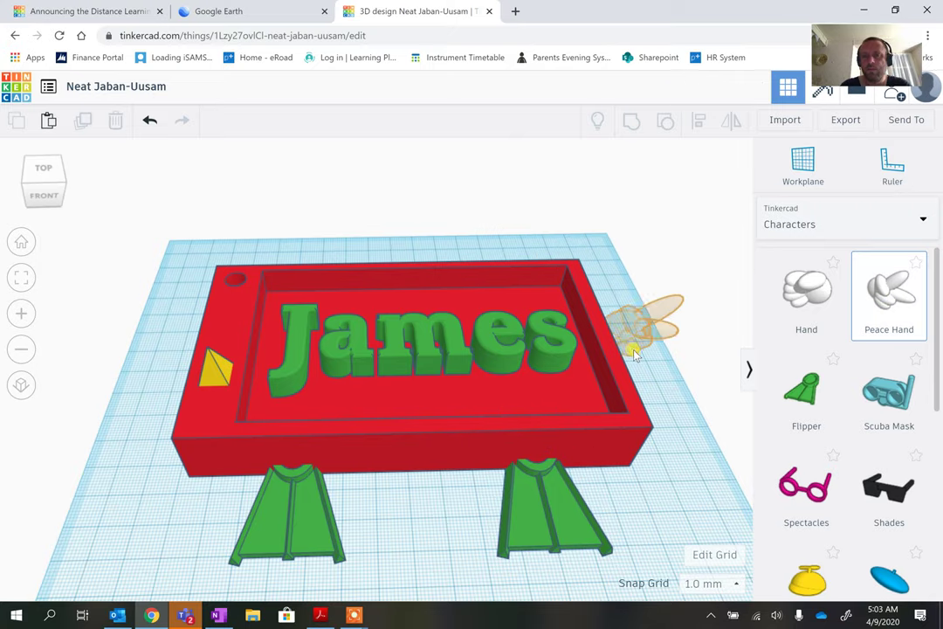
{"action": "right_click_drag", "start_coordinate": [659, 421], "coordinate": [488, 394]}
{"action": "left_click_drag", "start_coordinate": [554, 496], "coordinate": [521, 499]}
{"action": "scroll", "coordinate": [576, 519], "scroll_direction": "down", "scroll_amount": 3}
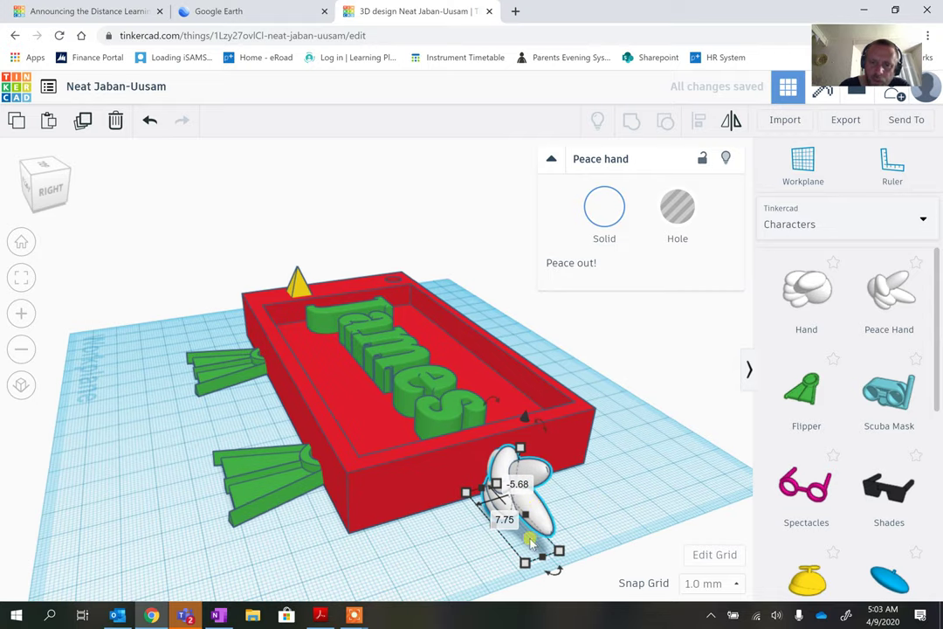
{"action": "left_click_drag", "start_coordinate": [553, 568], "coordinate": [622, 527]}
{"action": "right_click_drag", "start_coordinate": [622, 527], "coordinate": [506, 447]}
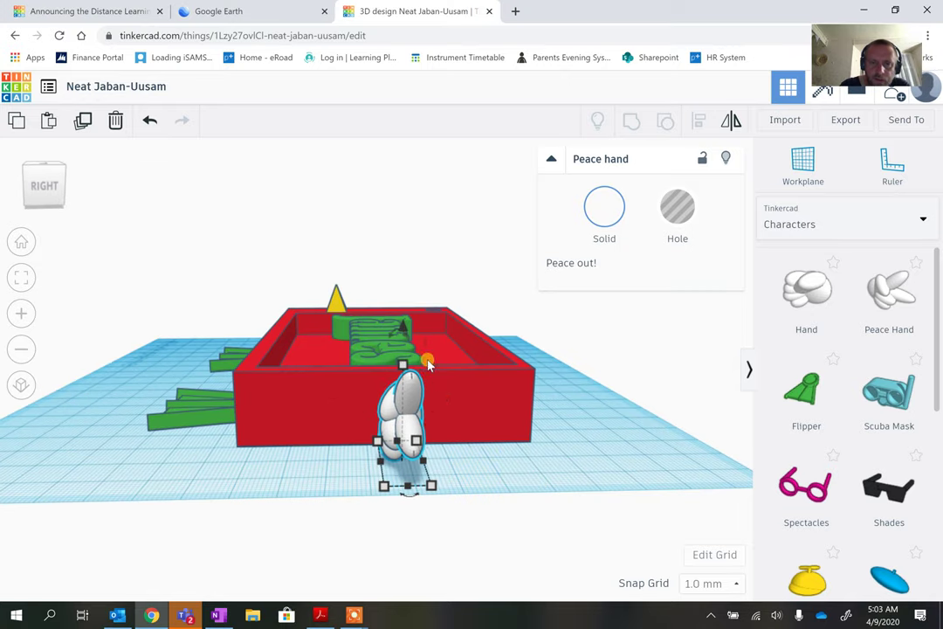
- Tip the Peace Hand over by 90° so it lies flat and lower it onto the base grid
{"action": "left_click_drag", "start_coordinate": [409, 347], "coordinate": [451, 393]}
{"action": "left_click_drag", "start_coordinate": [452, 395], "coordinate": [454, 400]}
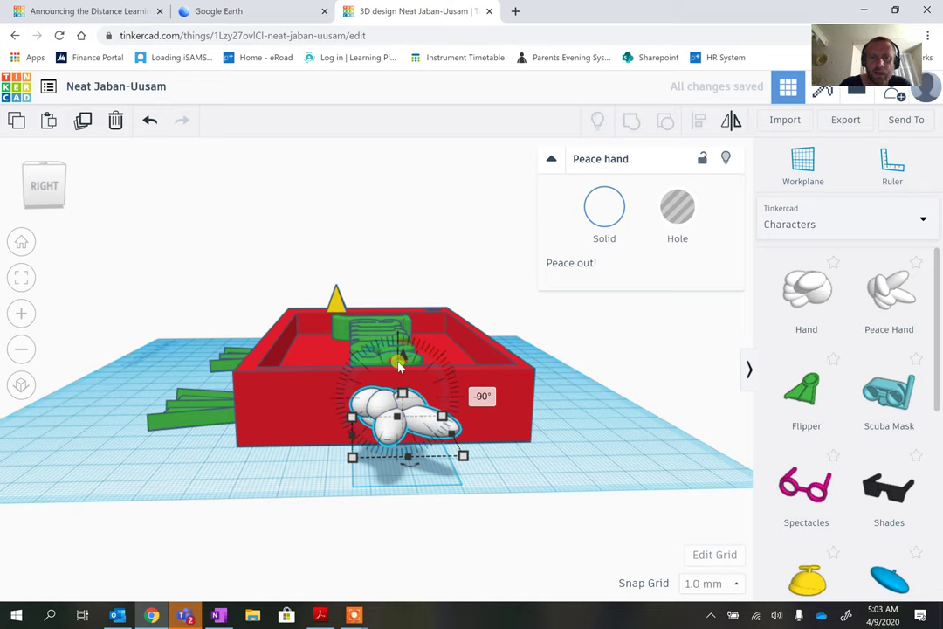
{"action": "left_click_drag", "start_coordinate": [405, 364], "coordinate": [481, 451]}
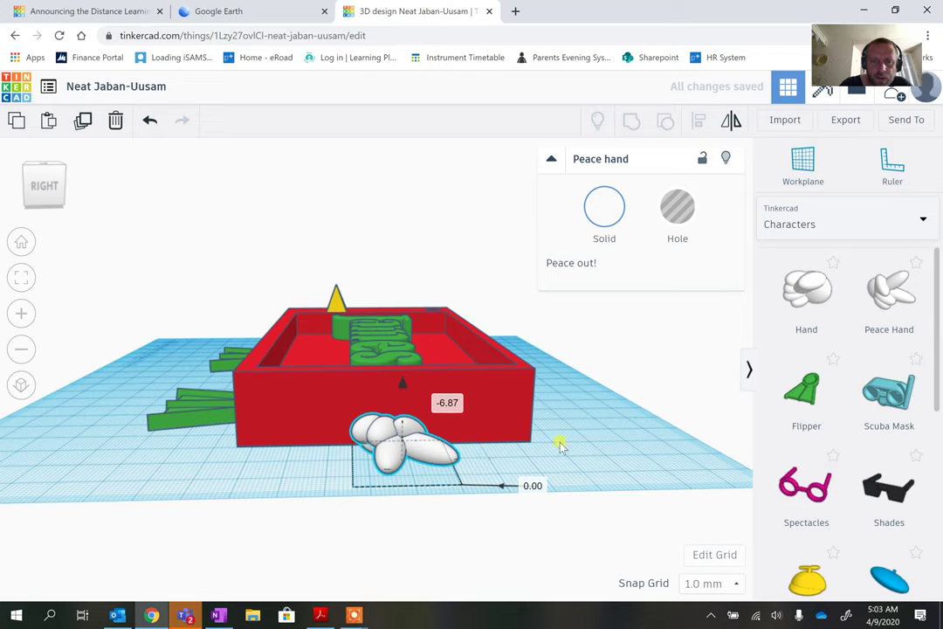
{"action": "right_click_drag", "start_coordinate": [561, 422], "coordinate": [403, 327]}
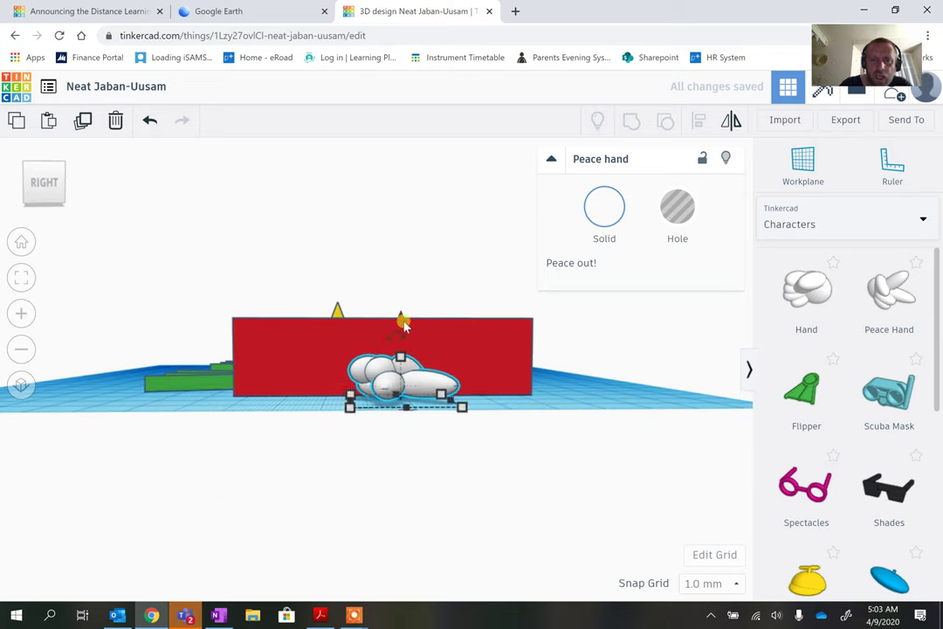
{"action": "left_click_drag", "start_coordinate": [401, 323], "coordinate": [422, 338]}
- Add a Hand at the tray's opposite short end, near the pyramid, and set it against the wall
{"action": "right_click_drag", "start_coordinate": [585, 436], "coordinate": [133, 446]}
{"action": "left_click_drag", "start_coordinate": [784, 320], "coordinate": [413, 413]}
{"action": "right_click_drag", "start_coordinate": [459, 417], "coordinate": [398, 393]}
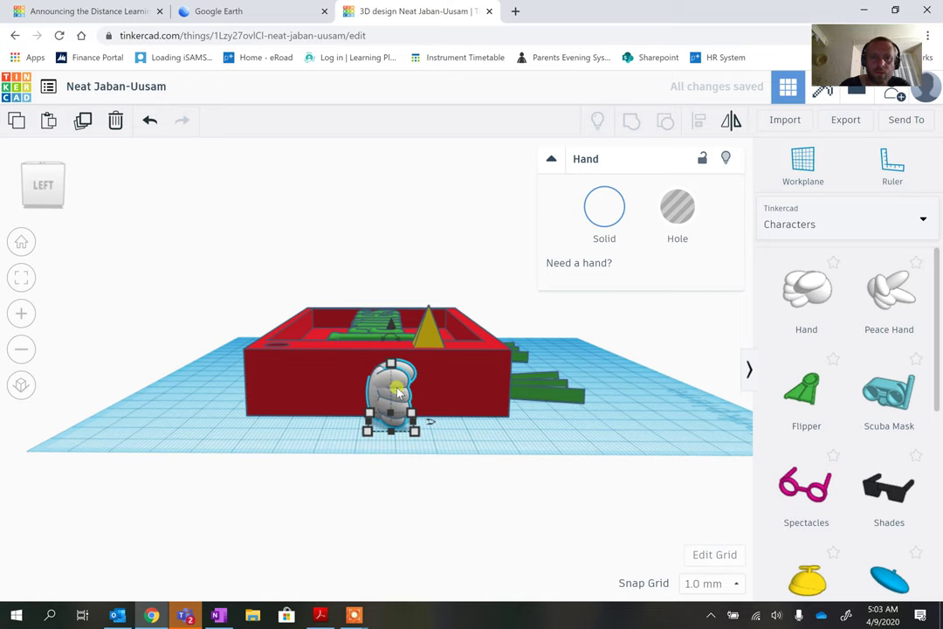
{"action": "left_click_drag", "start_coordinate": [394, 350], "coordinate": [354, 437]}
{"action": "right_click_drag", "start_coordinate": [488, 497], "coordinate": [358, 528]}
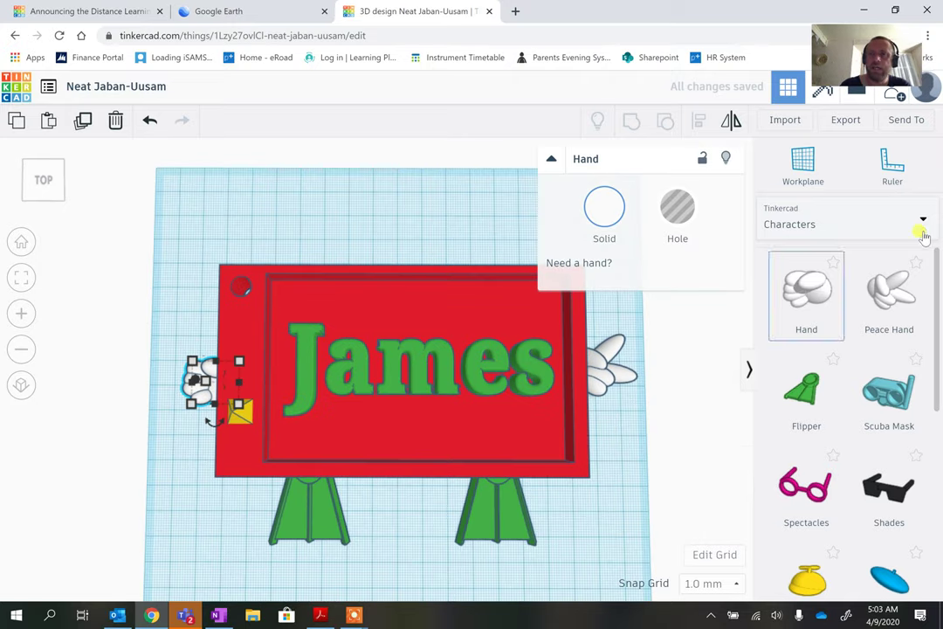
- Add an orange Cylinder from Basic Shapes behind the tray's long back edge, widen it into a head and make it 18 mm tall
{"action": "left_click", "coordinate": [923, 229]}
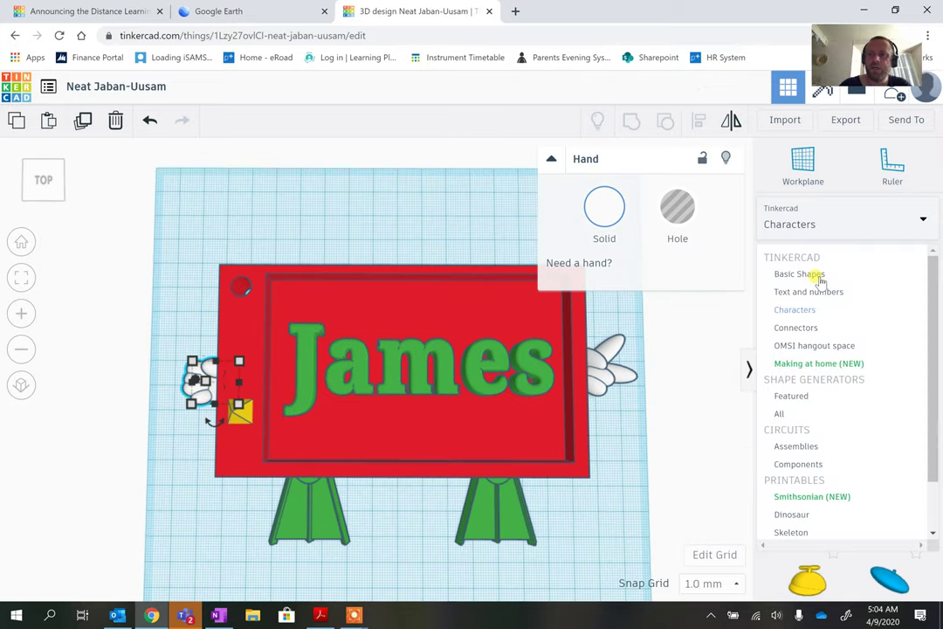
{"action": "left_click", "coordinate": [819, 277]}
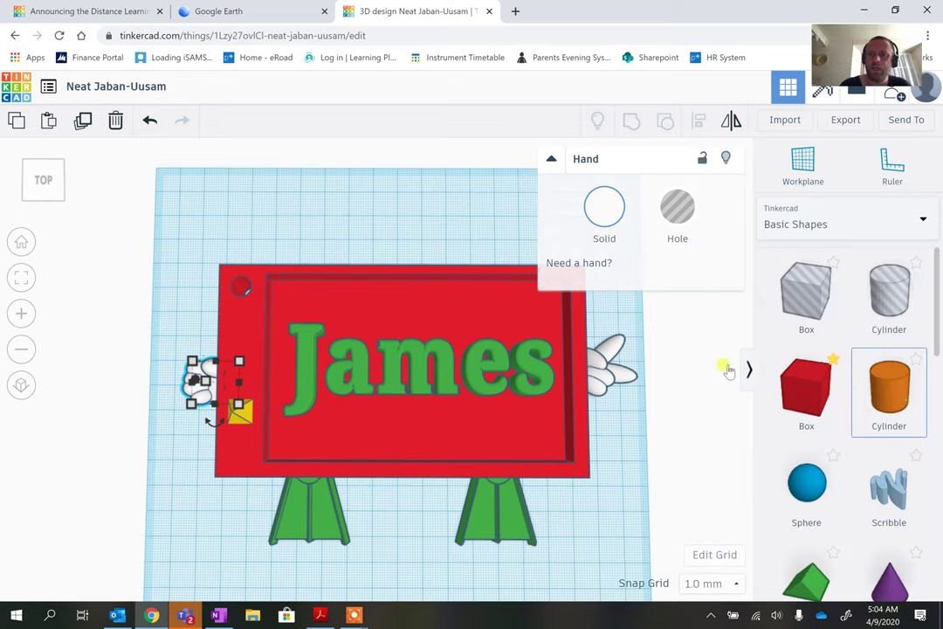
{"action": "left_click", "coordinate": [447, 255]}
{"action": "left_click", "coordinate": [389, 243]}
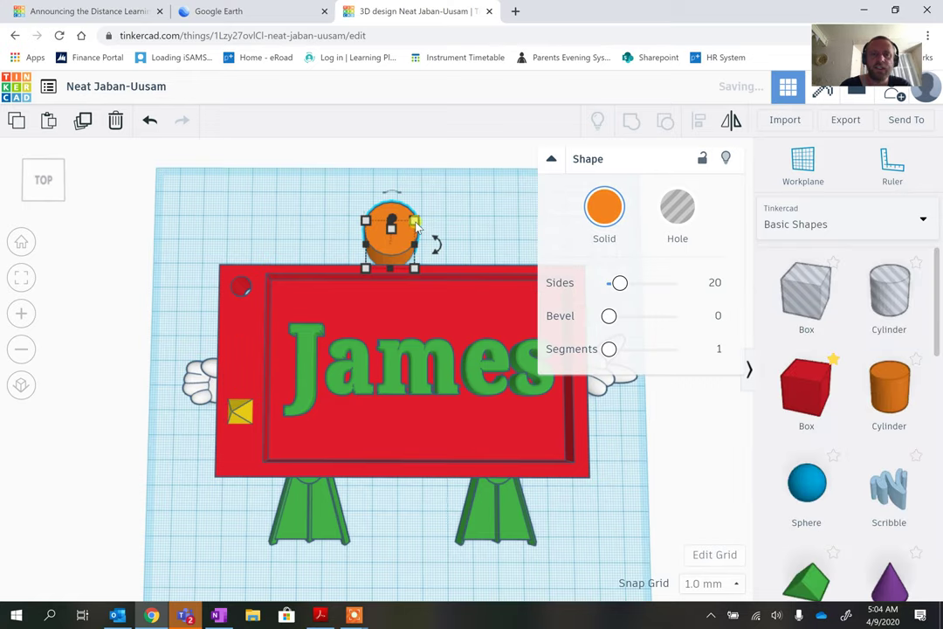
{"action": "left_click_drag", "start_coordinate": [420, 217], "coordinate": [466, 186]}
{"action": "left_click_drag", "start_coordinate": [444, 223], "coordinate": [559, 252]}
- Add a Scuba Mask from the Characters collection next to the orange cylinder and collapse its properties
{"action": "left_click", "coordinate": [811, 224]}
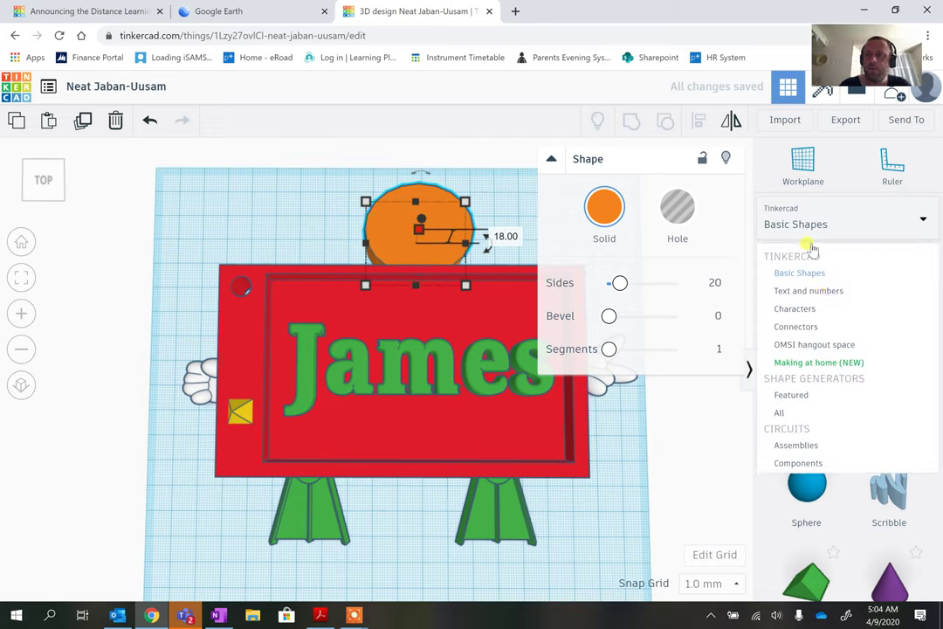
{"action": "left_click", "coordinate": [806, 310]}
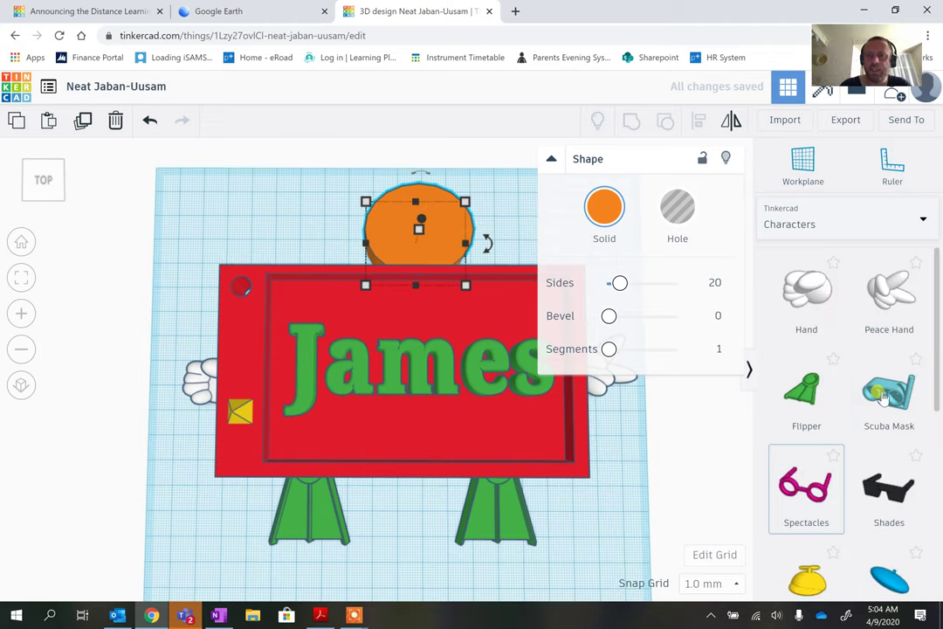
{"action": "left_click", "coordinate": [453, 262]}
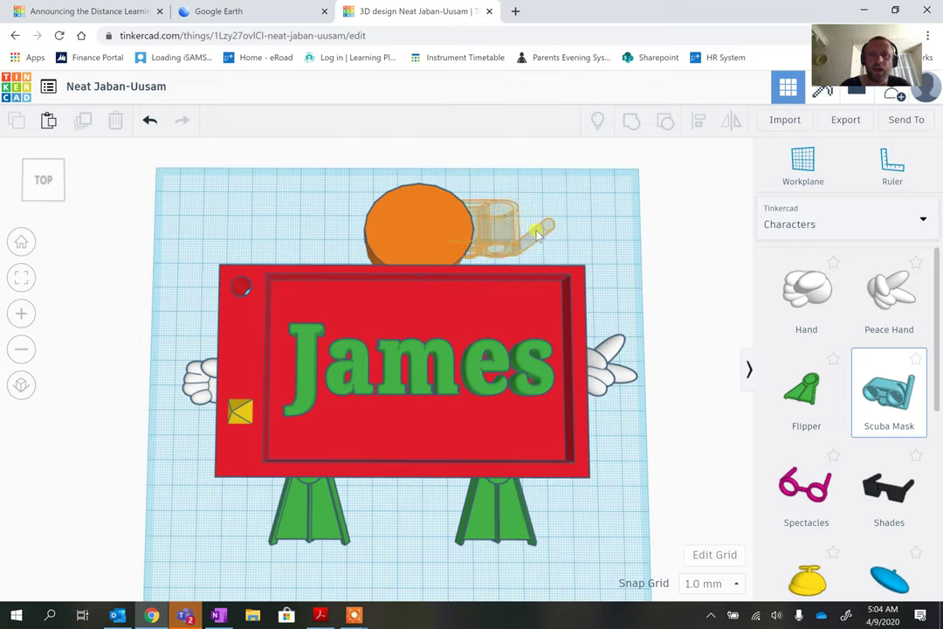
{"action": "left_click", "coordinate": [606, 260]}
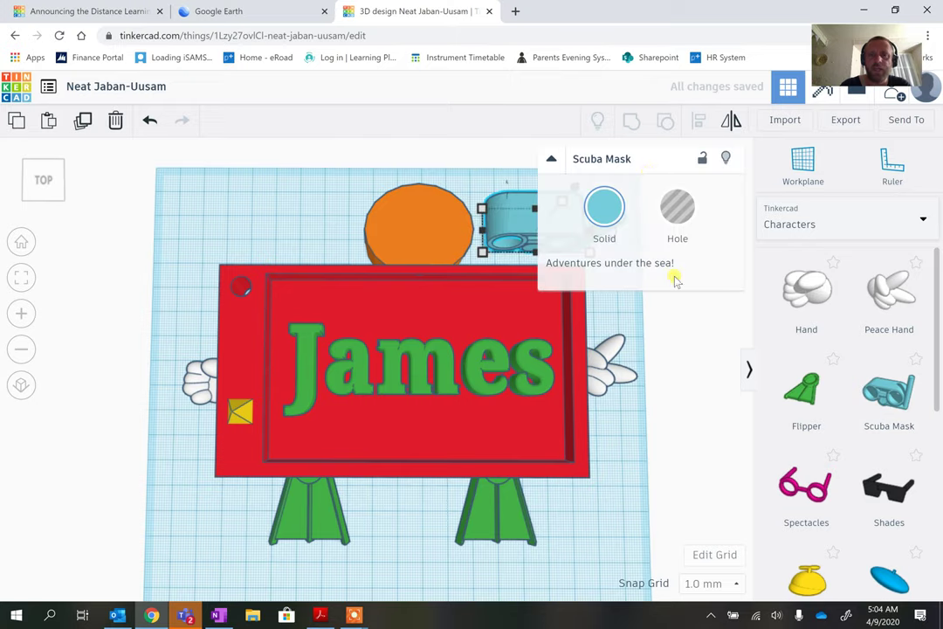
{"action": "left_click", "coordinate": [552, 164]}
- Lay the scuba mask on its back and move it on top of the orange cylinder
{"action": "right_click_drag", "start_coordinate": [636, 273], "coordinate": [617, 434]}
{"action": "right_click_drag", "start_coordinate": [578, 582], "coordinate": [591, 434]}
{"action": "left_click_drag", "start_coordinate": [542, 273], "coordinate": [622, 385]}
{"action": "right_click_drag", "start_coordinate": [635, 438], "coordinate": [410, 402]}
{"action": "left_click_drag", "start_coordinate": [198, 342], "coordinate": [312, 331]}
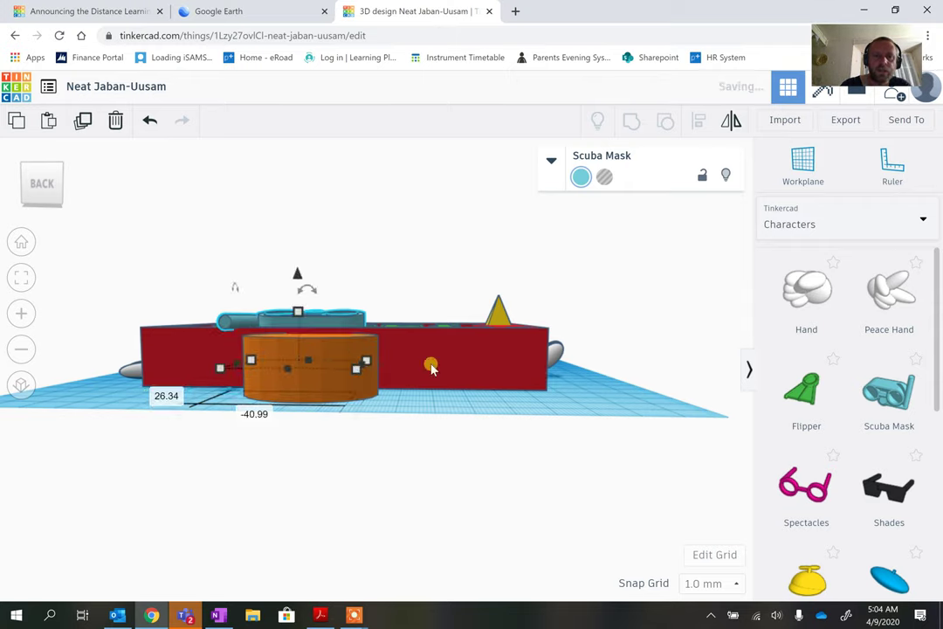
{"action": "right_click_drag", "start_coordinate": [401, 391], "coordinate": [219, 405]}
{"action": "left_click_drag", "start_coordinate": [332, 277], "coordinate": [244, 262]}
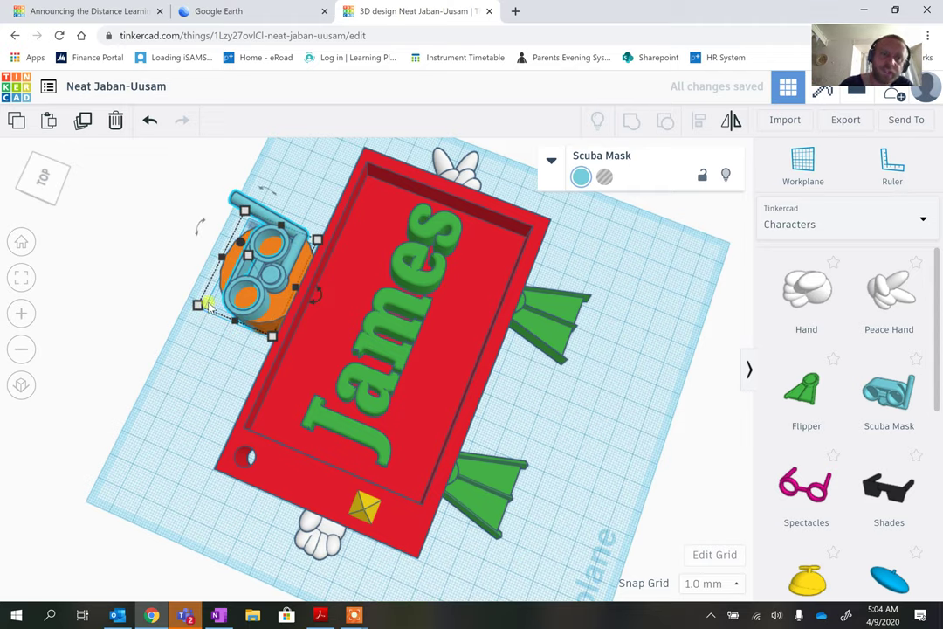
- Shrink the scuba mask slightly, recentre it on the orange cylinder and check the model from the side and above
{"action": "left_click_drag", "start_coordinate": [197, 310], "coordinate": [207, 302]}
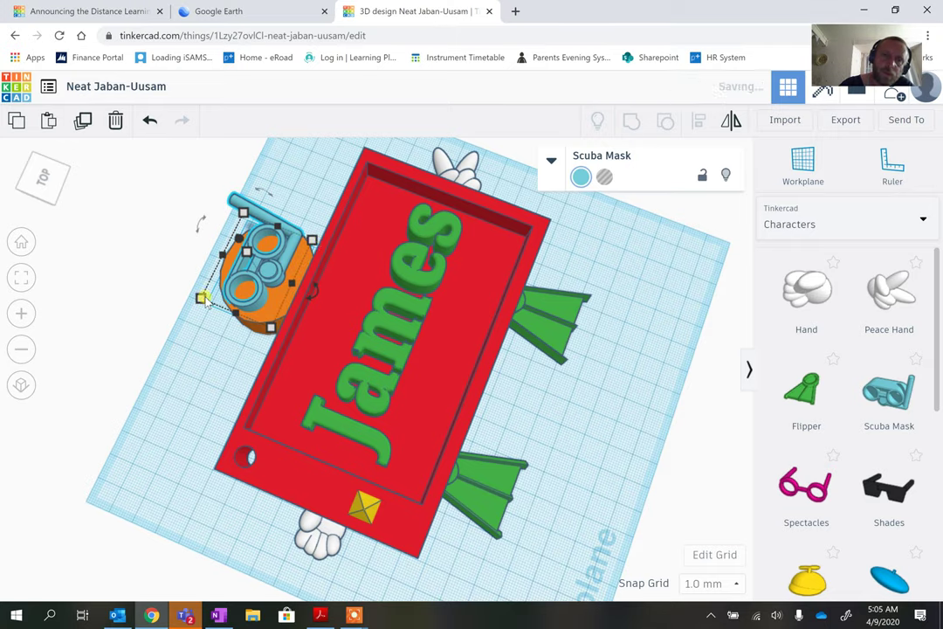
{"action": "right_click_drag", "start_coordinate": [596, 476], "coordinate": [559, 524]}
{"action": "left_click_drag", "start_coordinate": [432, 236], "coordinate": [436, 246]}
{"action": "left_click", "coordinate": [579, 542]}
{"action": "right_click_drag", "start_coordinate": [591, 522], "coordinate": [337, 392]}
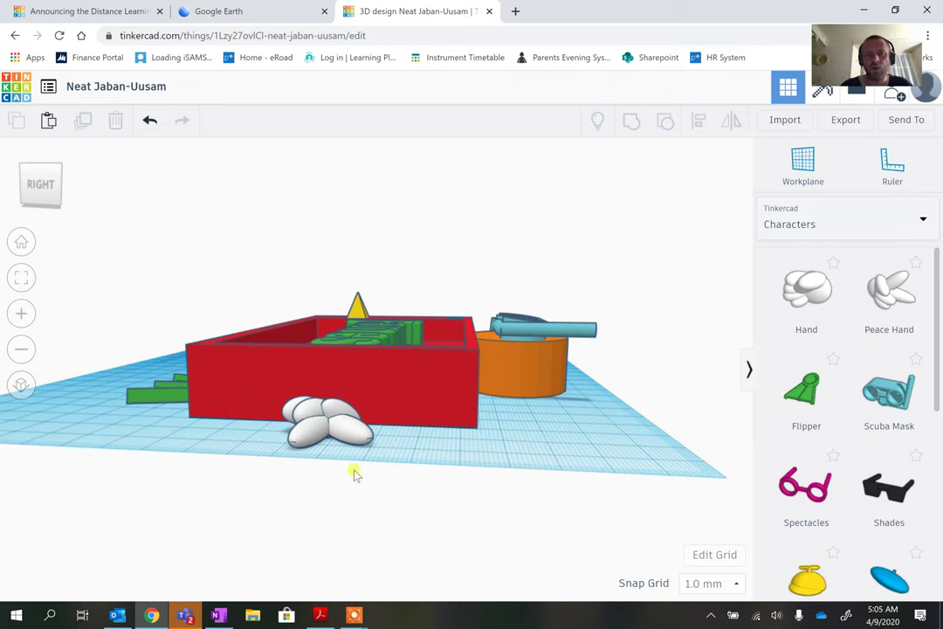
{"action": "right_click_drag", "start_coordinate": [242, 468], "coordinate": [468, 594]}
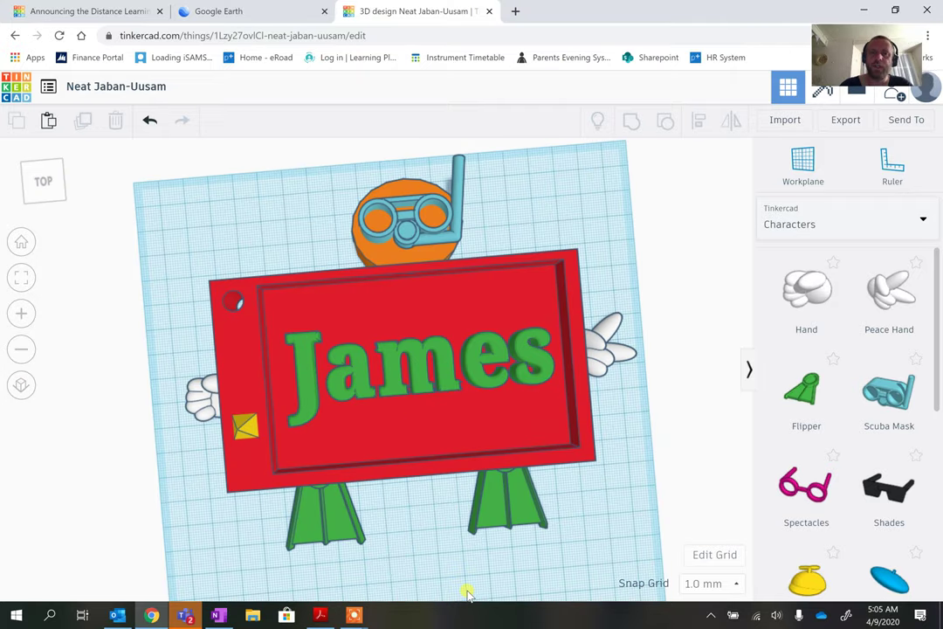
- Leave the editor for the dashboard and open the details of the Neat Jaban-Uusam design
{"action": "left_click", "coordinate": [20, 95]}
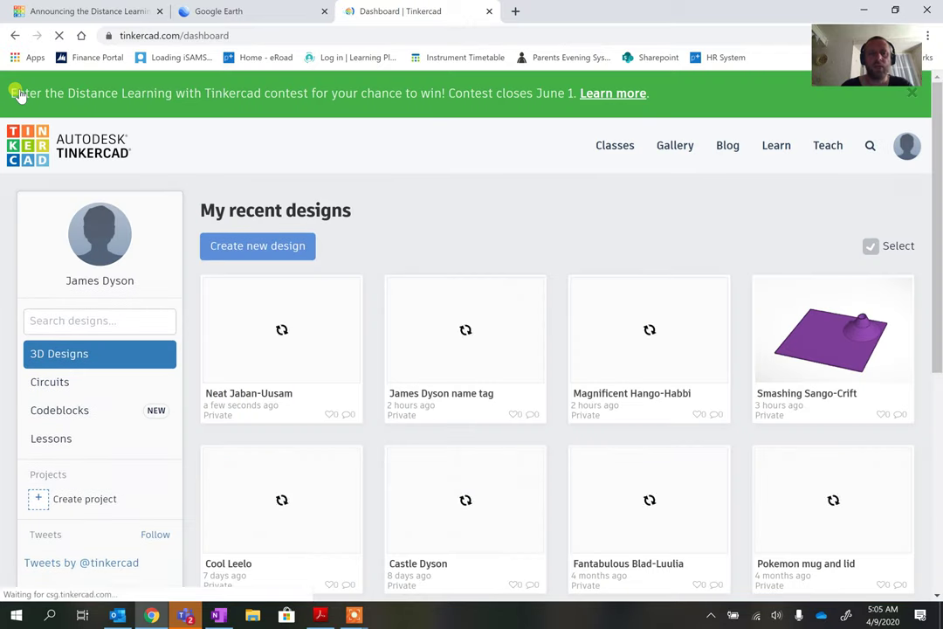
{"action": "mouse_move", "coordinate": [330, 373]}
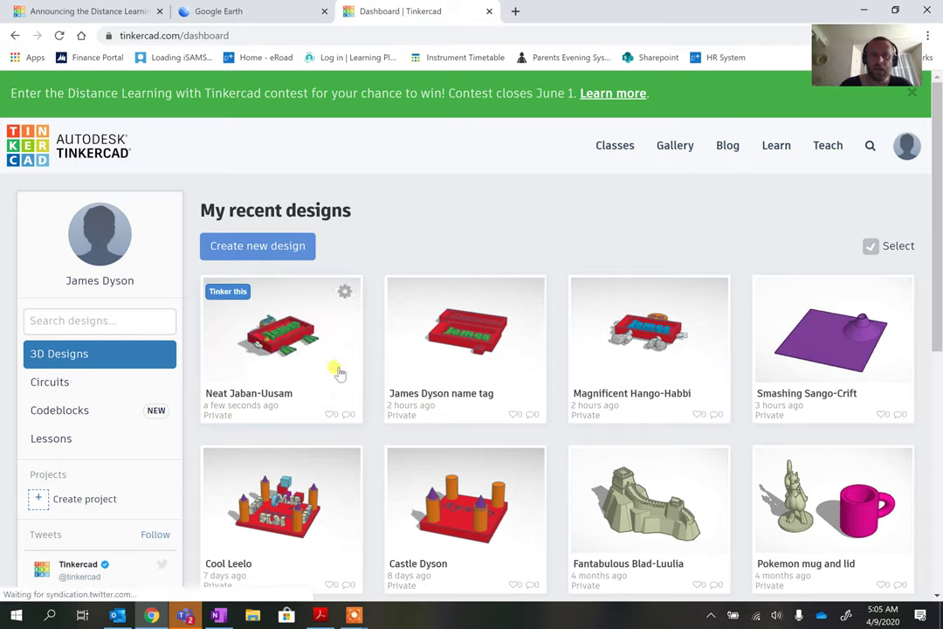
{"action": "left_click", "coordinate": [347, 295]}
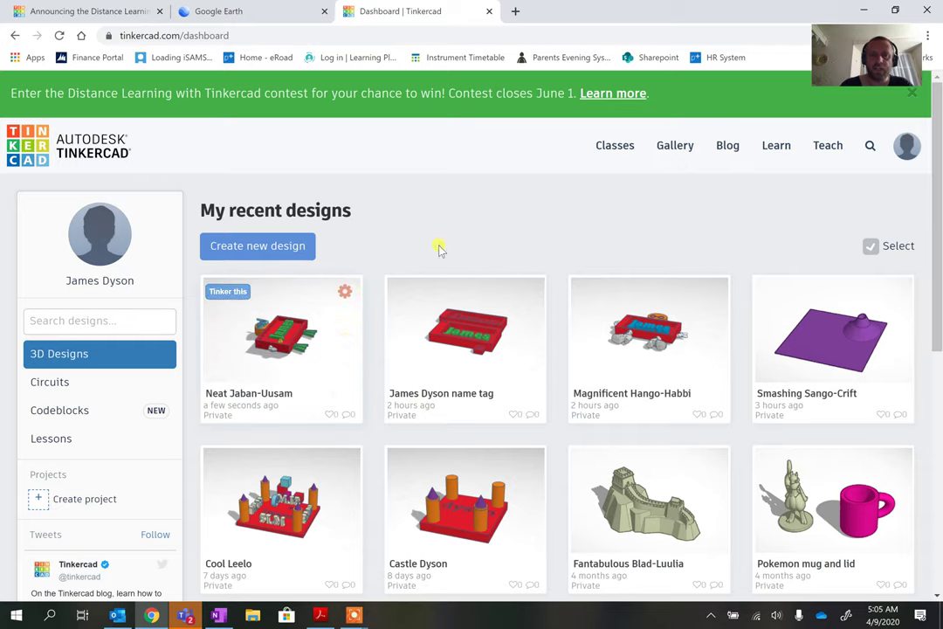
{"action": "left_click", "coordinate": [344, 343]}
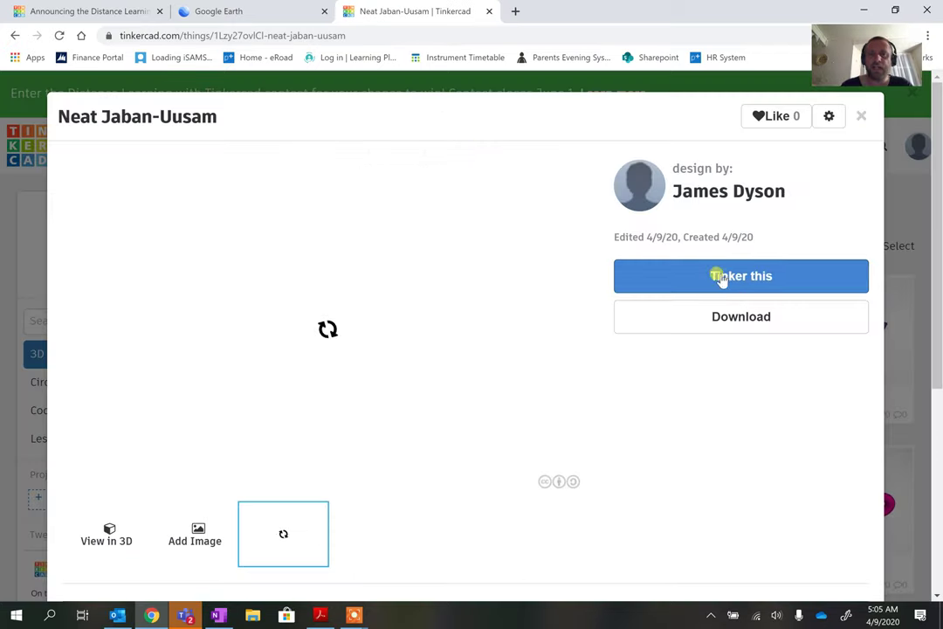
- Download the Neat Jaban-Uusam design as an STL file for 3D printing
{"action": "left_click", "coordinate": [731, 290]}
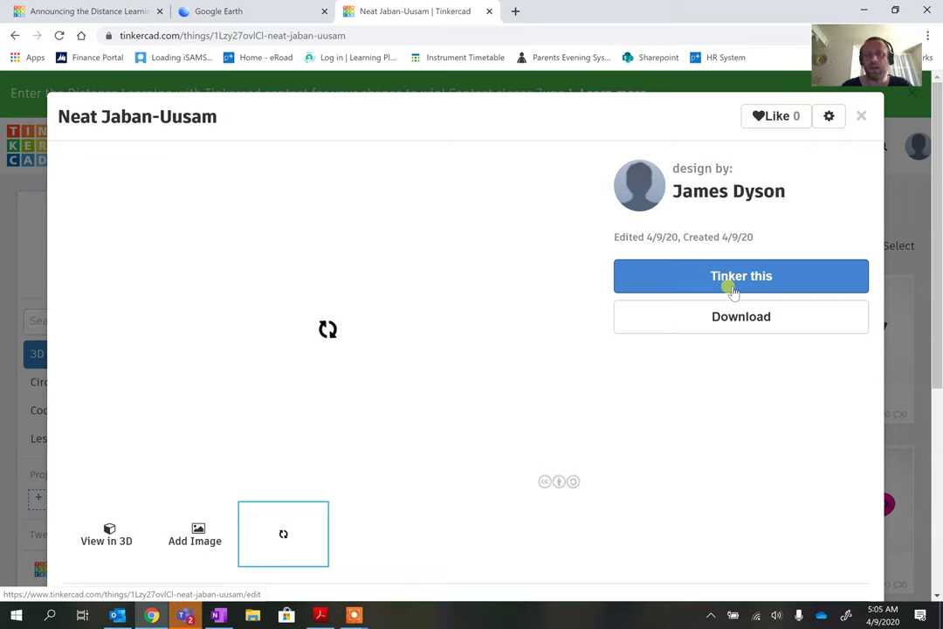
{"action": "left_click", "coordinate": [730, 323]}
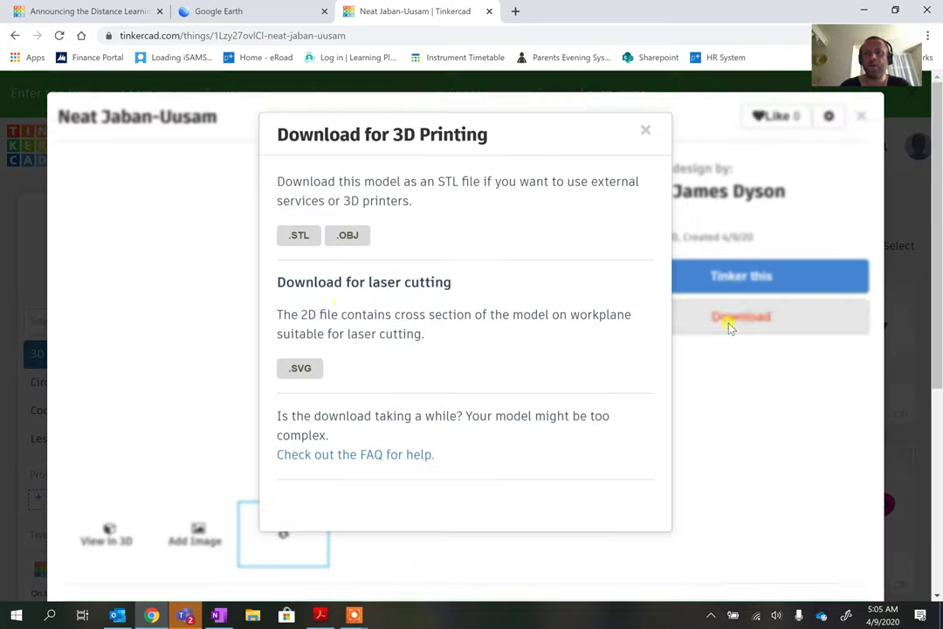
{"action": "scroll", "coordinate": [340, 282], "scroll_direction": "down", "scroll_amount": 1}
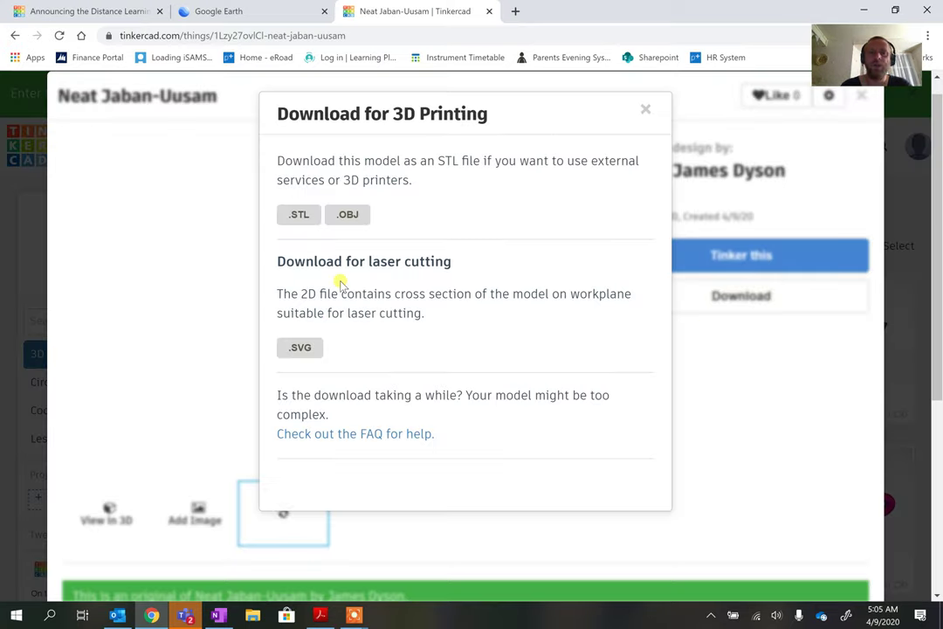
{"action": "left_click", "coordinate": [299, 217]}
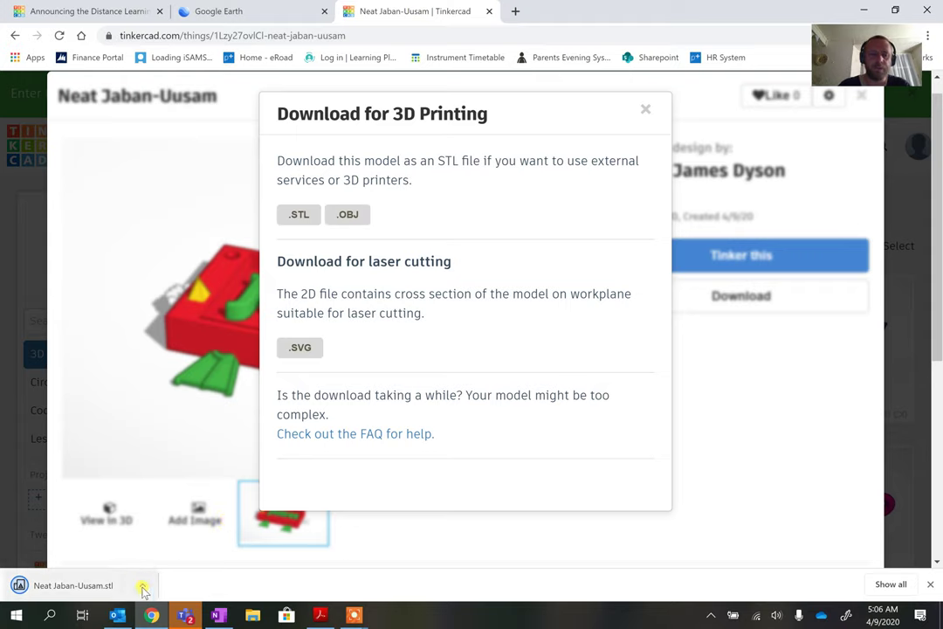
{"action": "left_click", "coordinate": [143, 585]}
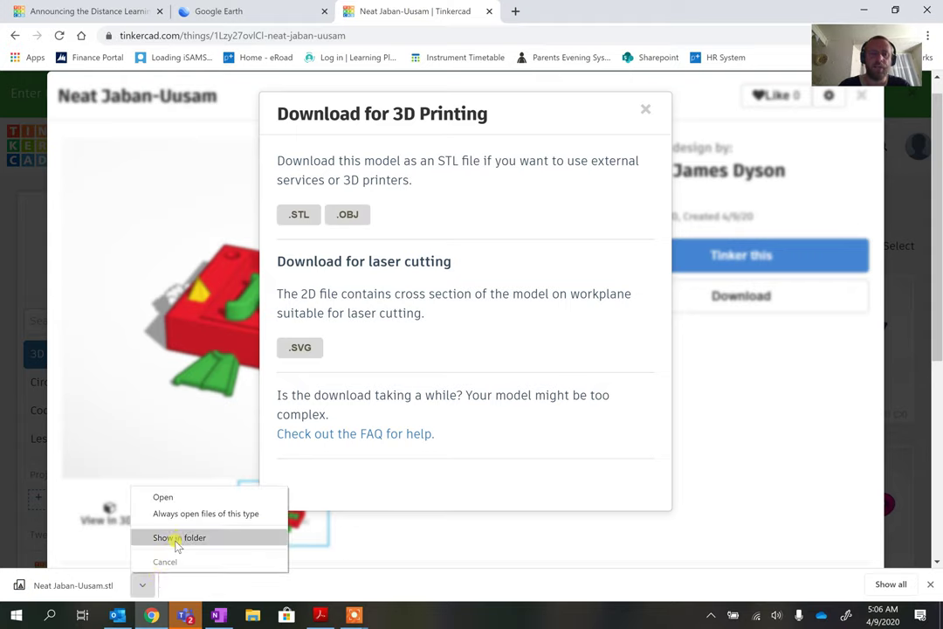
{"action": "left_click", "coordinate": [177, 538]}
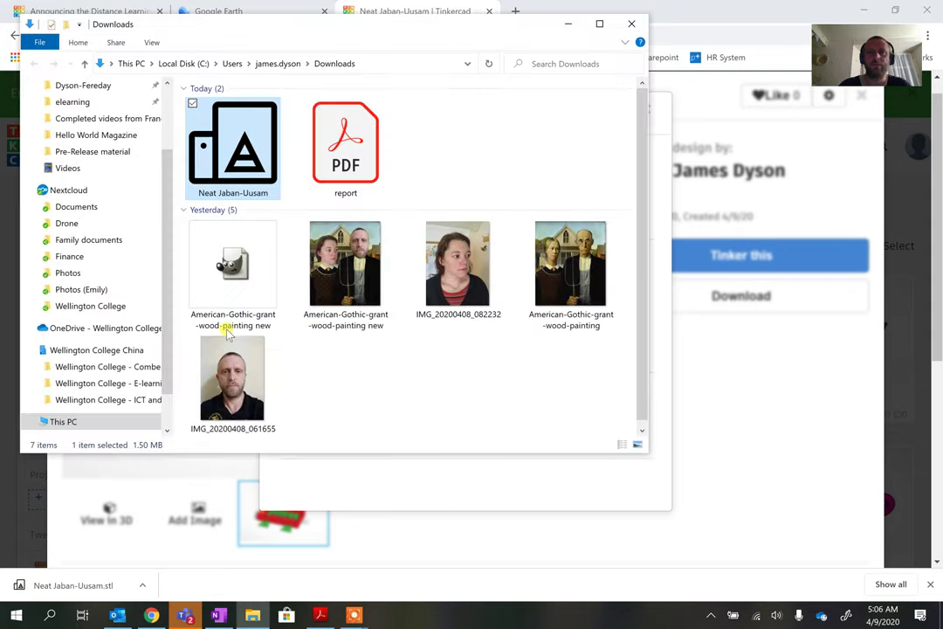
{"action": "right_click", "coordinate": [226, 144]}
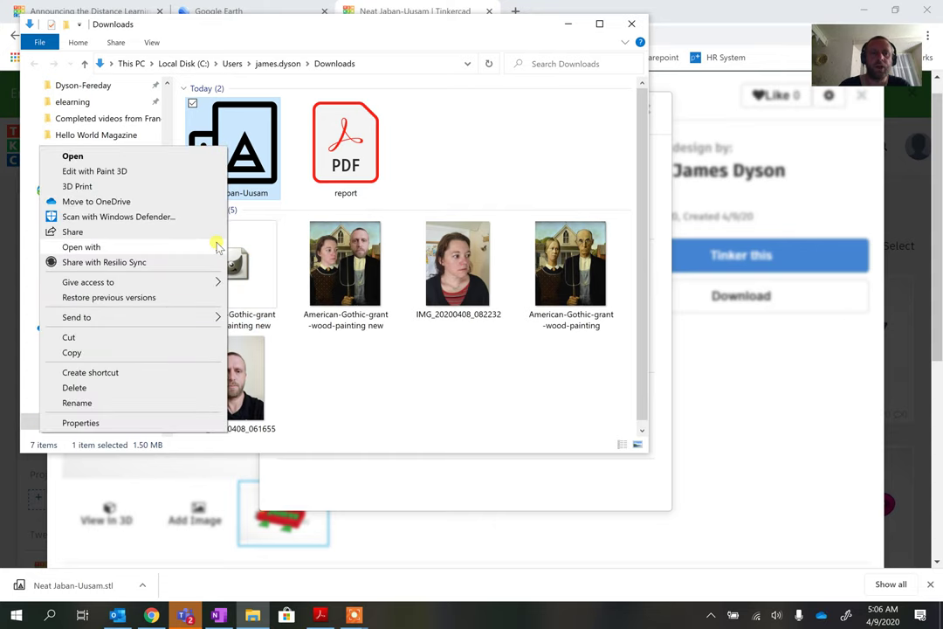
{"action": "mouse_move", "coordinate": [221, 246]}
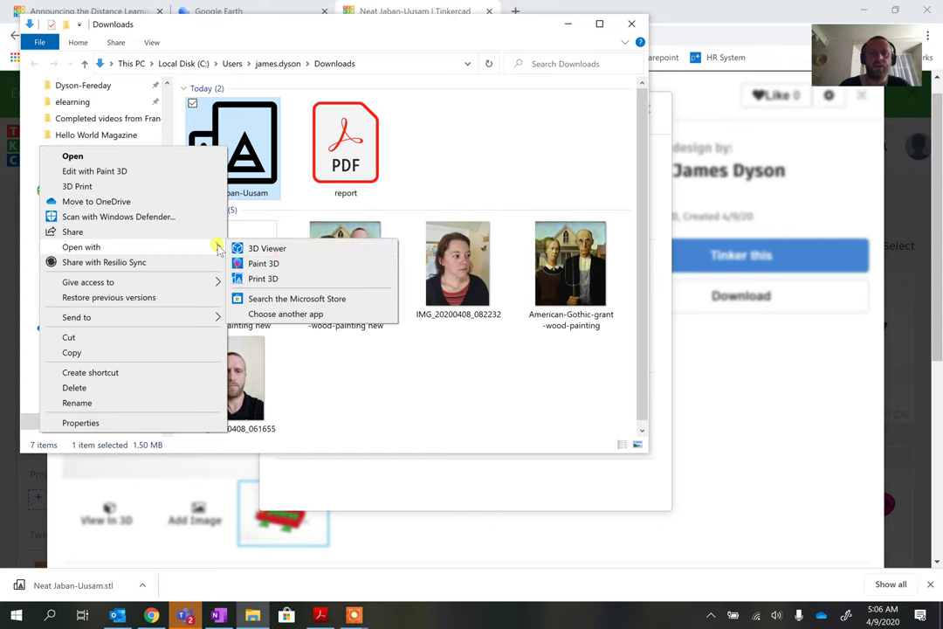
{"action": "left_click", "coordinate": [278, 250]}
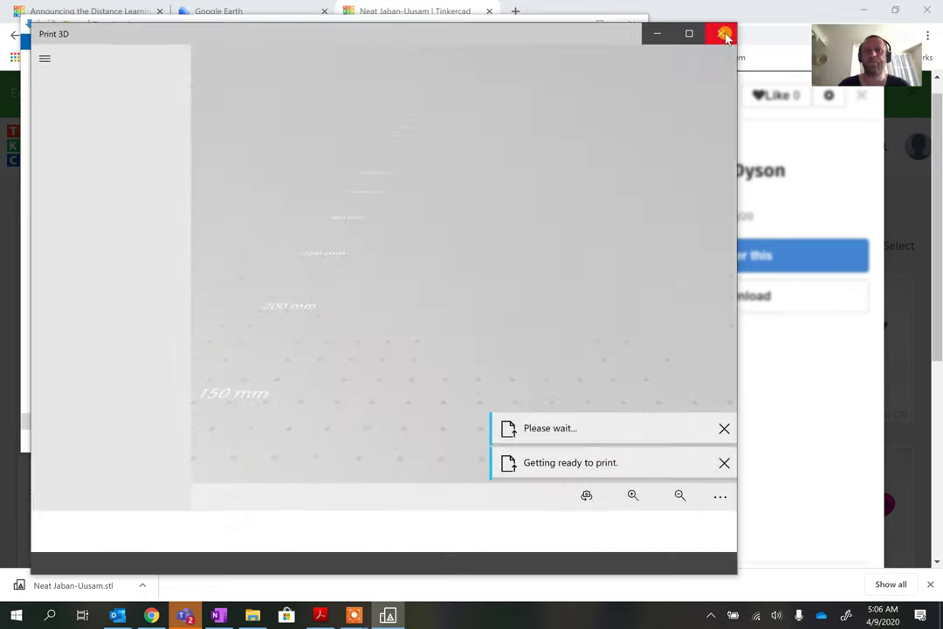
{"action": "left_click", "coordinate": [725, 35]}
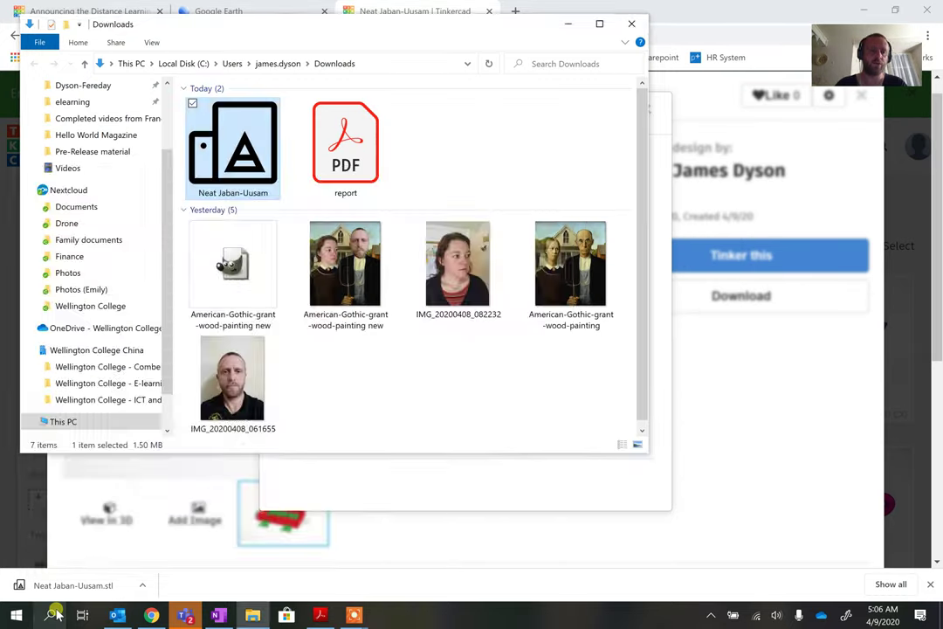
- Search the computer for the FlashPrint slicer and launch it
{"action": "left_click", "coordinate": [50, 616]}
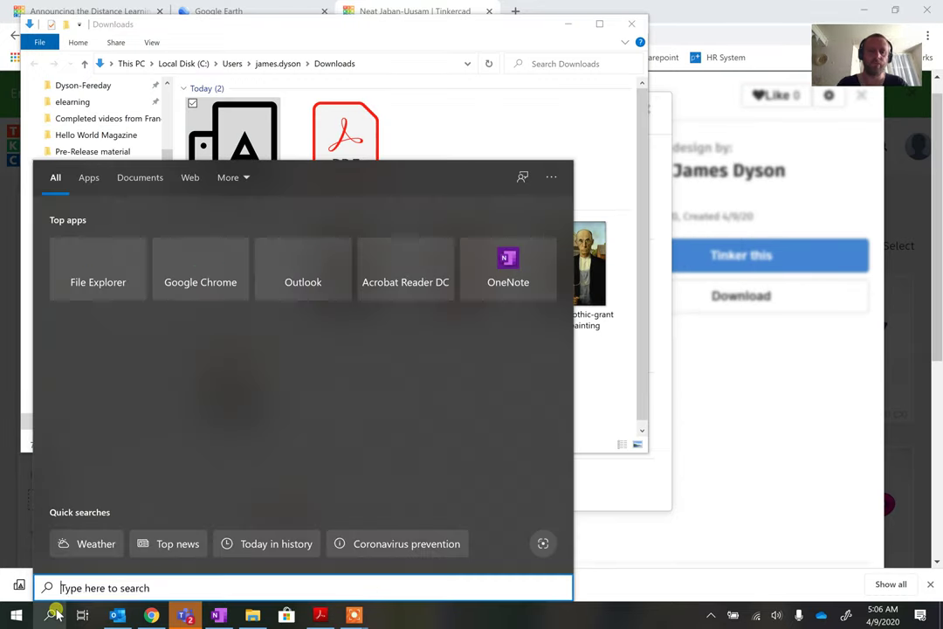
{"action": "type", "text": "finde"}
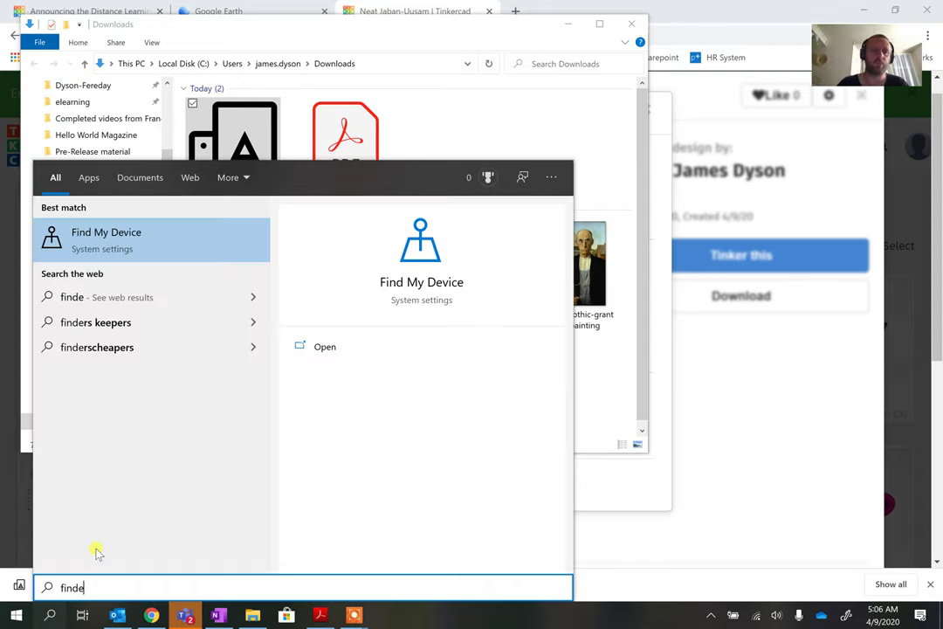
{"action": "key", "text": "BackSpace"}
{"action": "key", "text": "BackSpace"}
{"action": "key", "text": "BackSpace"}
{"action": "key", "text": "BackSpace"}
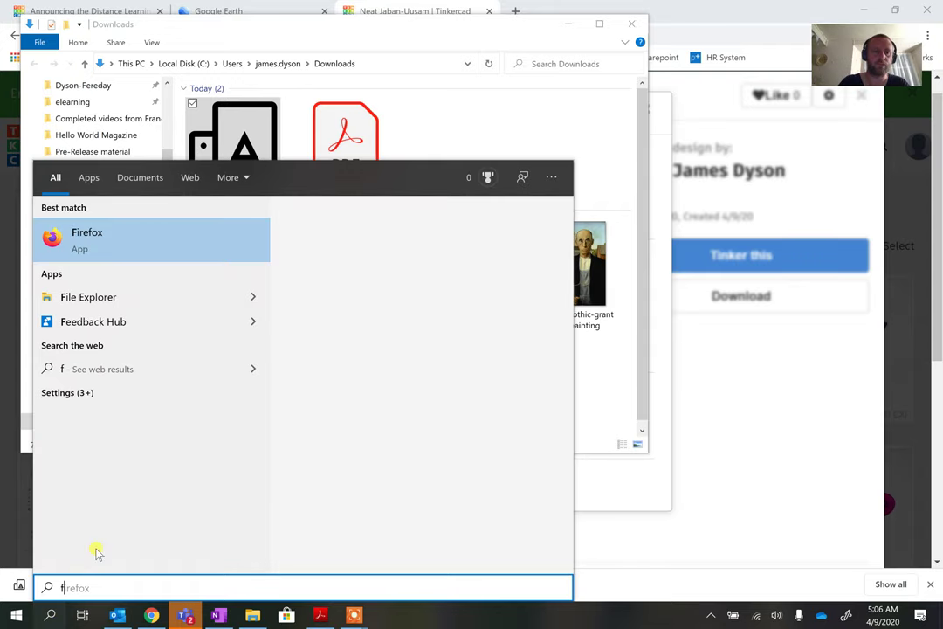
{"action": "type", "text": "las"}
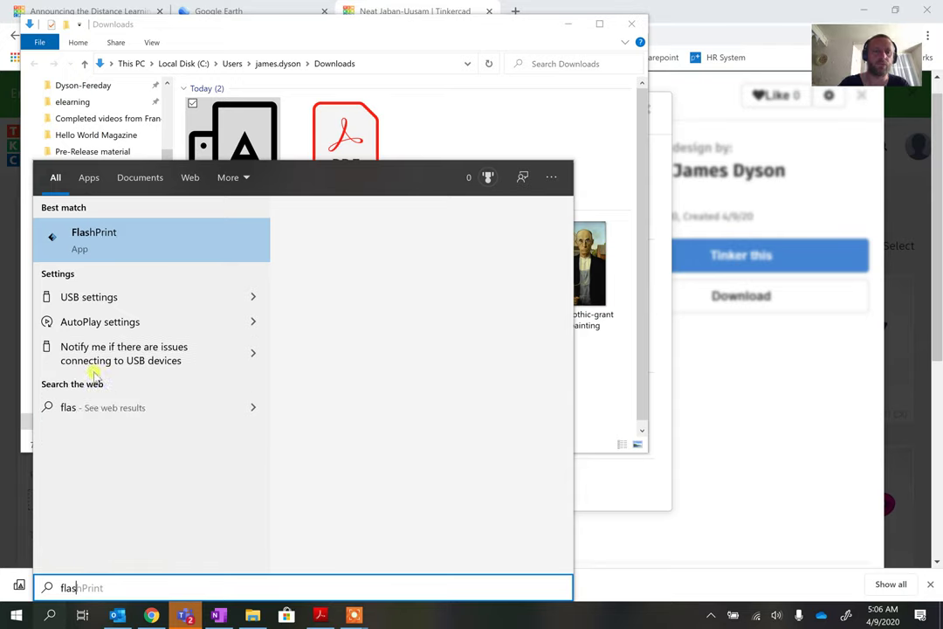
{"action": "left_click", "coordinate": [116, 255]}
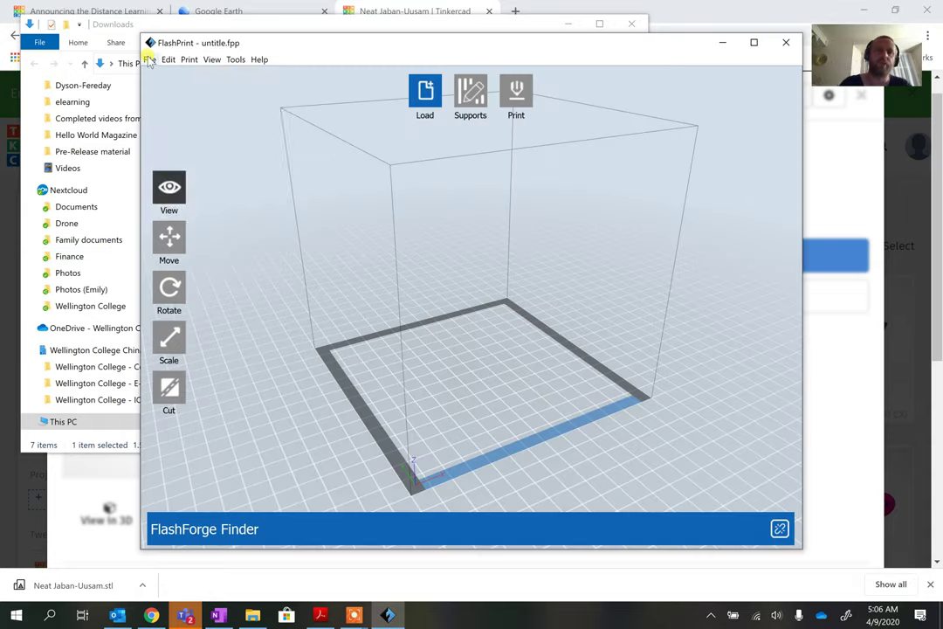
- Load the Neat Jaban-Uusam STL file from the Downloads folder into the empty FlashPrint project
{"action": "left_click", "coordinate": [149, 60]}
{"action": "mouse_move", "coordinate": [168, 70]}
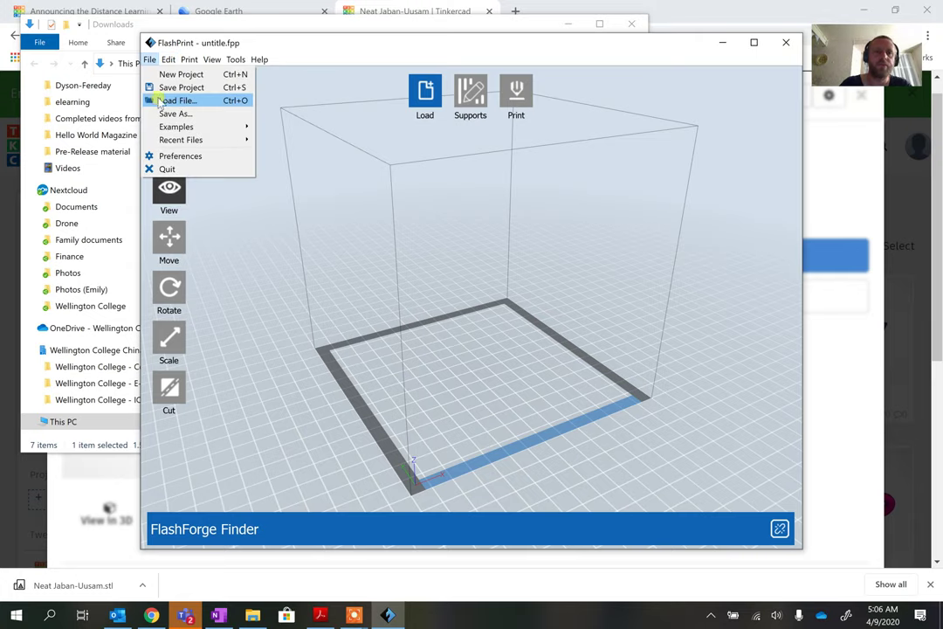
{"action": "left_click", "coordinate": [160, 102]}
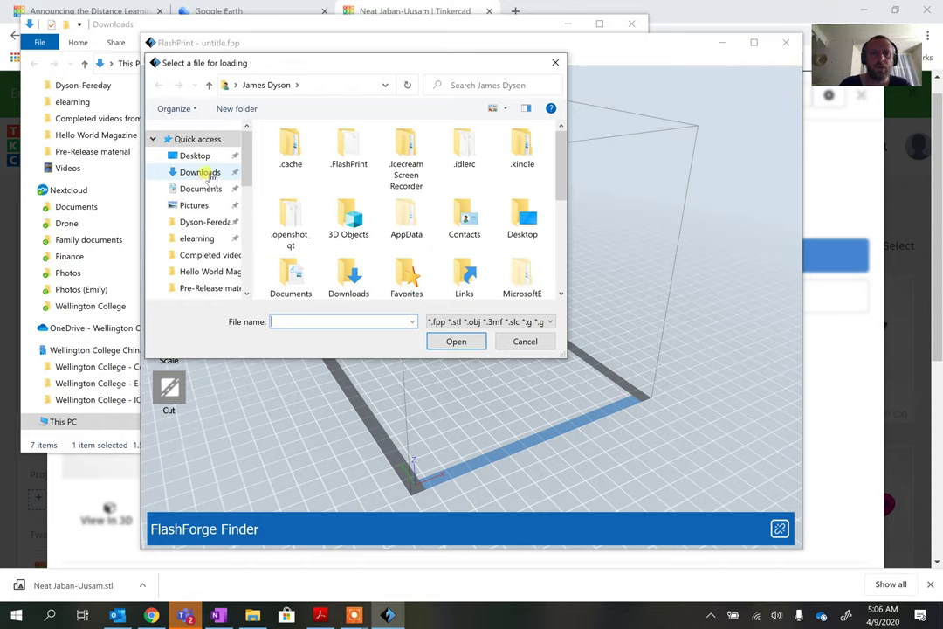
{"action": "left_click", "coordinate": [207, 174]}
{"action": "left_click", "coordinate": [311, 199]}
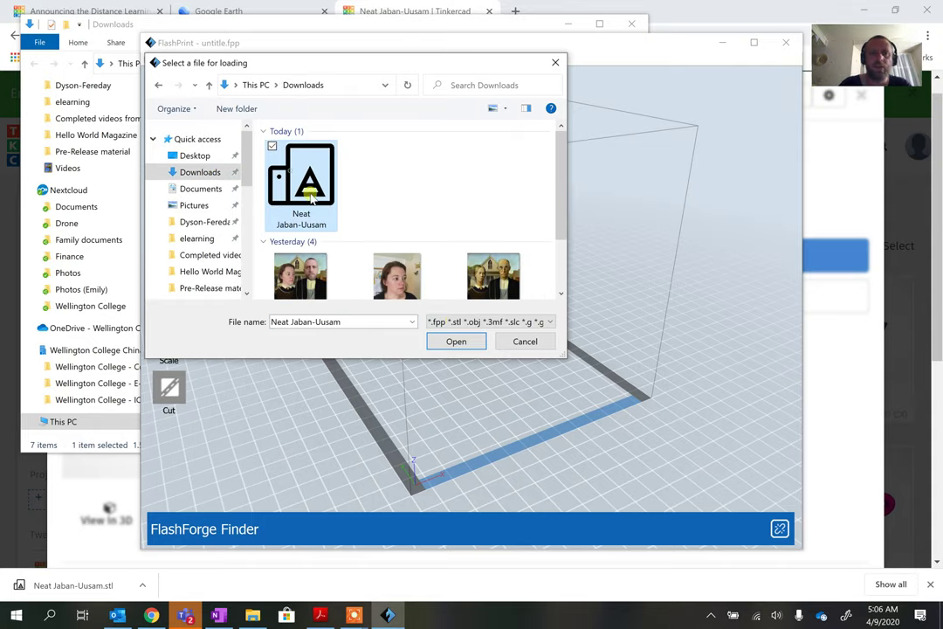
{"action": "left_click", "coordinate": [452, 342]}
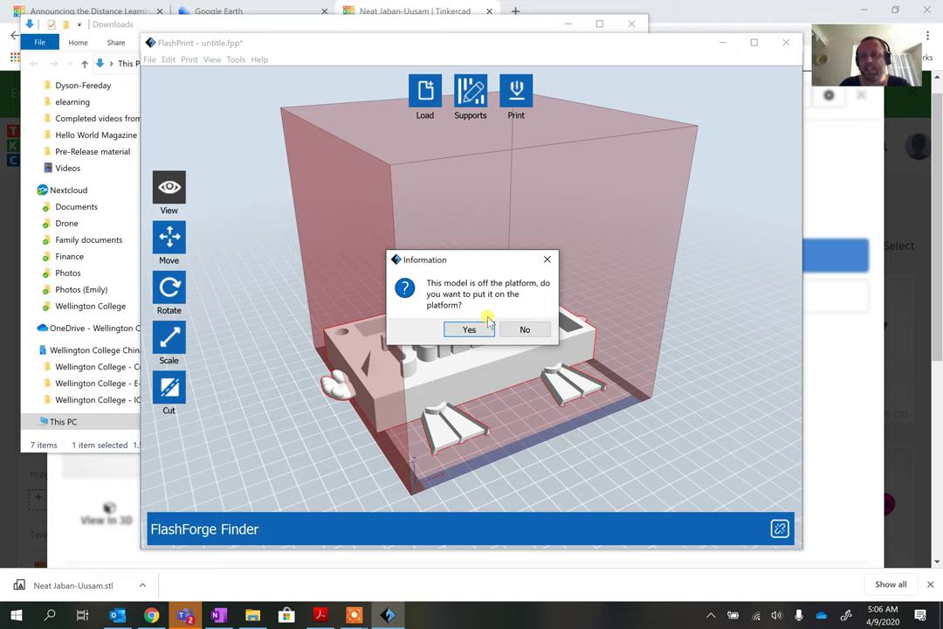
- Put the loaded model on the platform and repair its errors, then look at it from above
{"action": "left_click", "coordinate": [486, 326]}
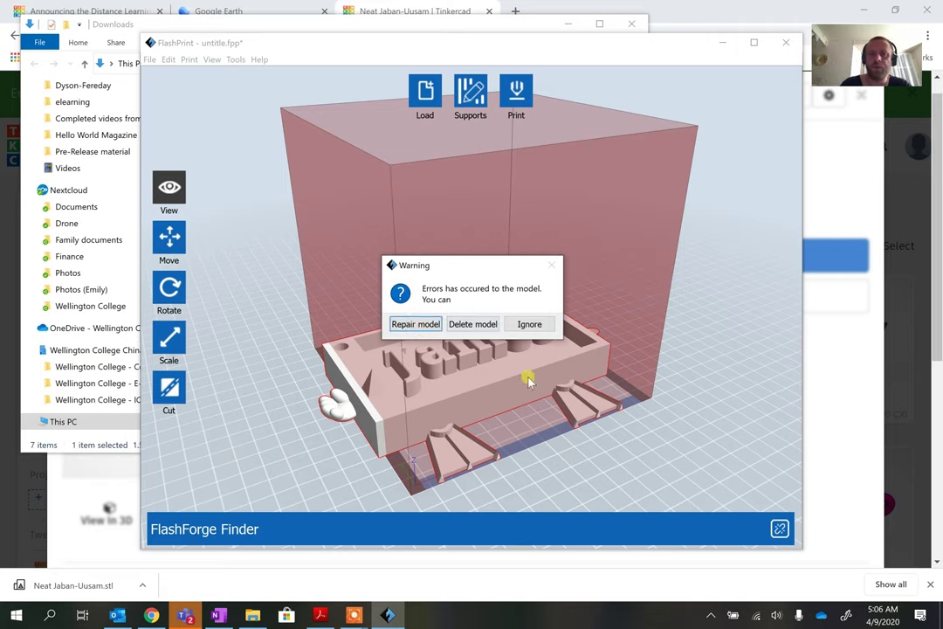
{"action": "left_click", "coordinate": [418, 326]}
{"action": "left_click", "coordinate": [526, 325]}
{"action": "mouse_move", "coordinate": [670, 444]}
{"action": "left_mouse_down"}
{"action": "mouse_move", "coordinate": [621, 442]}
{"action": "mouse_move", "coordinate": [665, 467]}
{"action": "mouse_move", "coordinate": [646, 469]}
{"action": "mouse_move", "coordinate": [653, 453]}
{"action": "left_mouse_up"}
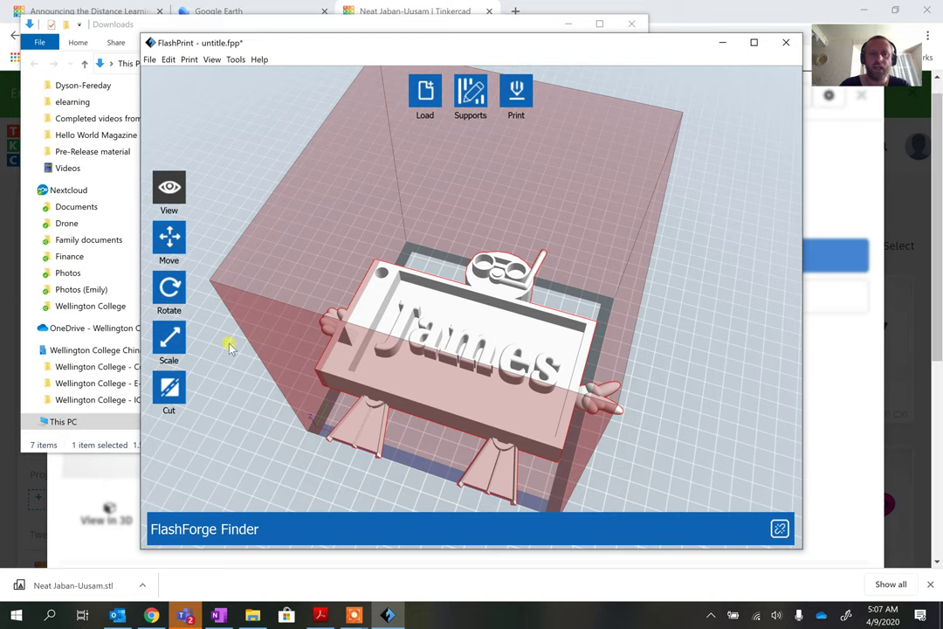
- Scale the name tag to the maximum printable size, then reduce its X dimension to 129 mm with uniform scaling
{"action": "left_click", "coordinate": [176, 337]}
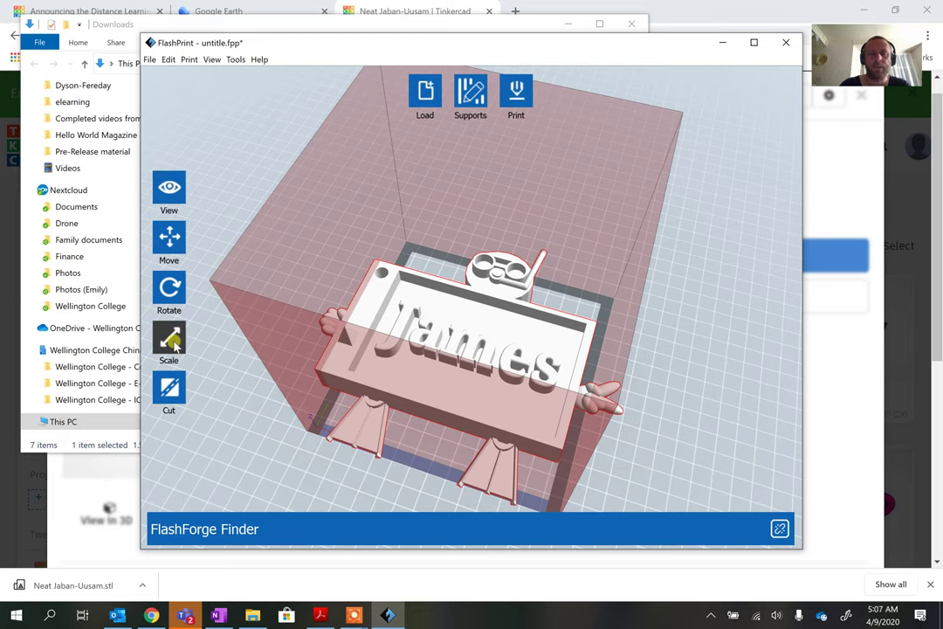
{"action": "left_click", "coordinate": [337, 372]}
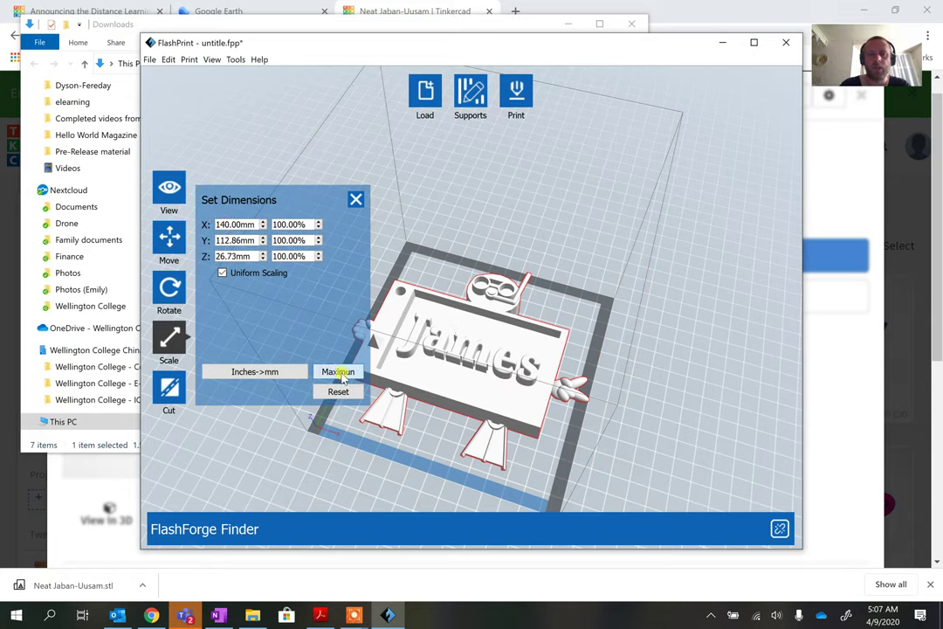
{"action": "left_click", "coordinate": [263, 227]}
{"action": "left_click", "coordinate": [263, 228]}
{"action": "left_click", "coordinate": [262, 227]}
{"action": "left_click", "coordinate": [262, 228]}
{"action": "left_click", "coordinate": [262, 228]}
{"action": "left_click", "coordinate": [262, 227]}
{"action": "left_click", "coordinate": [262, 228]}
{"action": "left_click", "coordinate": [262, 227]}
{"action": "left_click", "coordinate": [262, 227]}
{"action": "left_click", "coordinate": [262, 227]}
{"action": "left_click", "coordinate": [262, 227]}
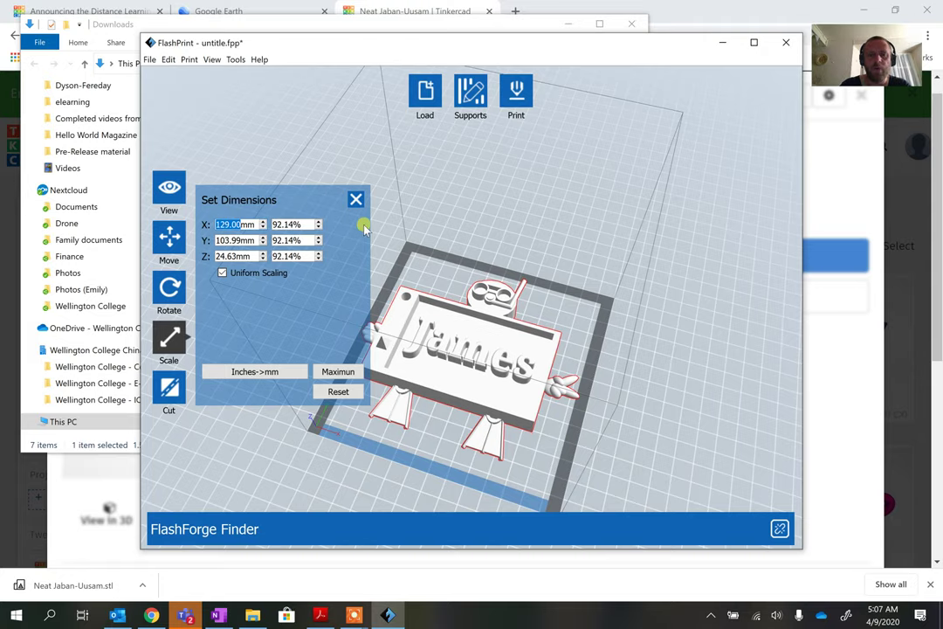
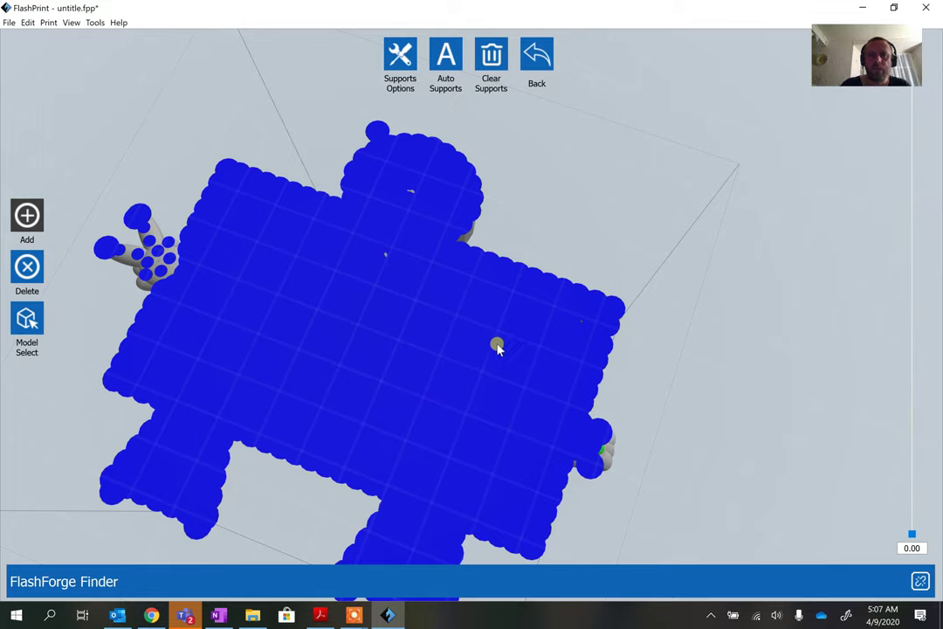
- Leave support editing without saving the supports, then reopen it to clear all supports from the model and return to the main view
{"action": "key", "text": "ctrl+0"}
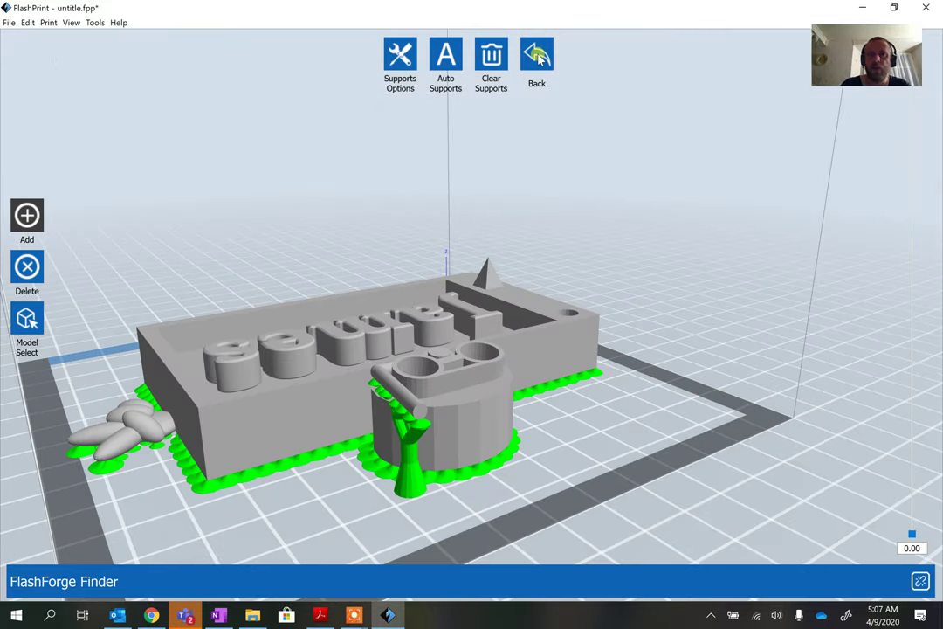
{"action": "left_click", "coordinate": [538, 56]}
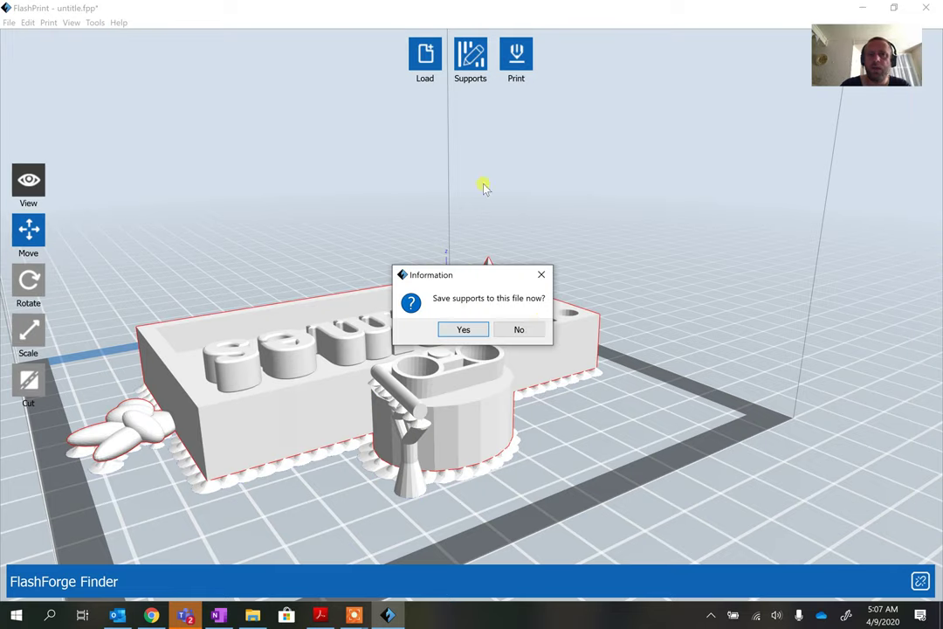
{"action": "left_click", "coordinate": [529, 331]}
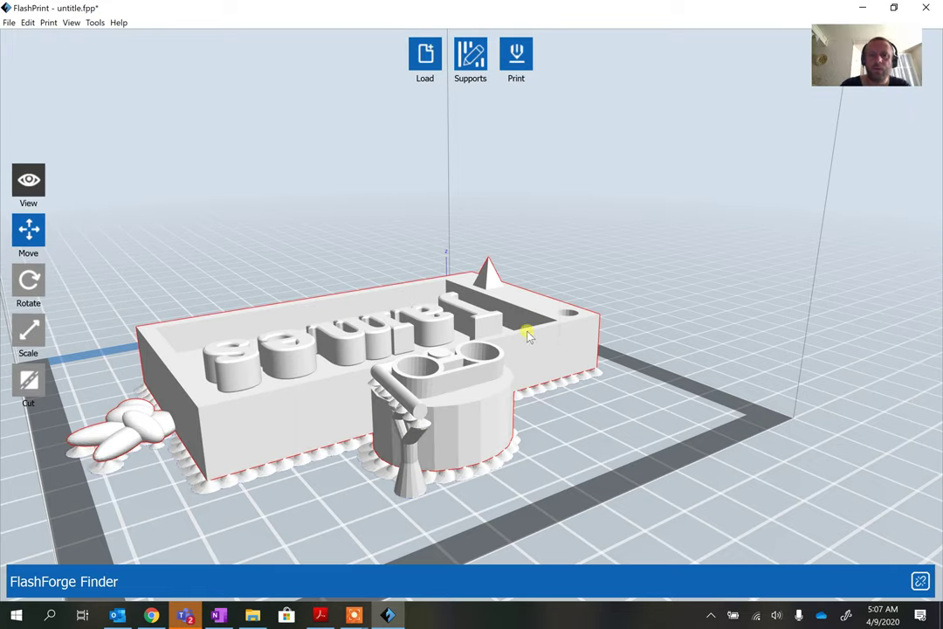
{"action": "left_click", "coordinate": [470, 56]}
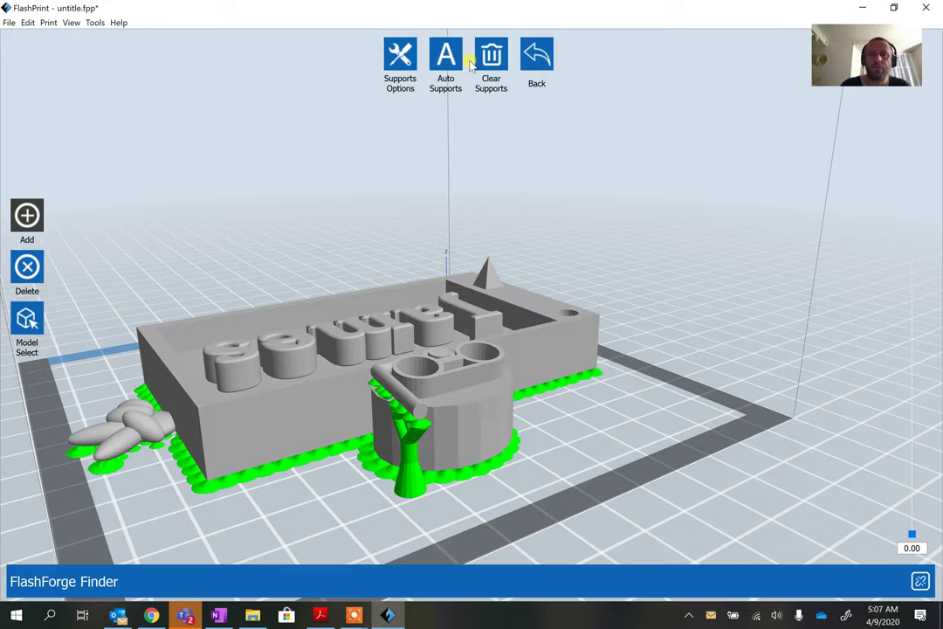
{"action": "left_click", "coordinate": [500, 69]}
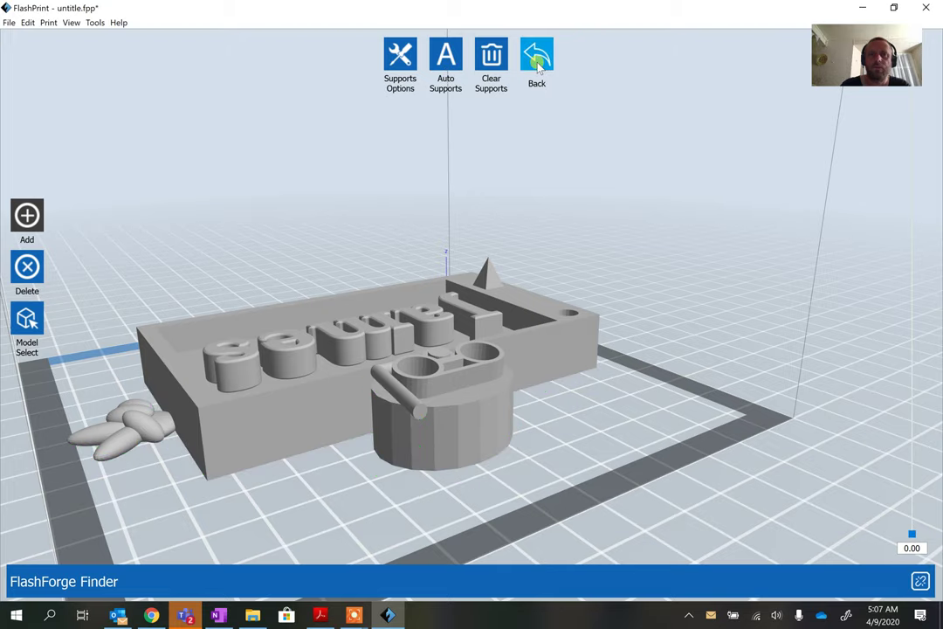
{"action": "mouse_move", "coordinate": [581, 381]}
{"action": "left_mouse_down"}
{"action": "mouse_move", "coordinate": [588, 352]}
{"action": "mouse_move", "coordinate": [585, 374]}
{"action": "left_mouse_up"}
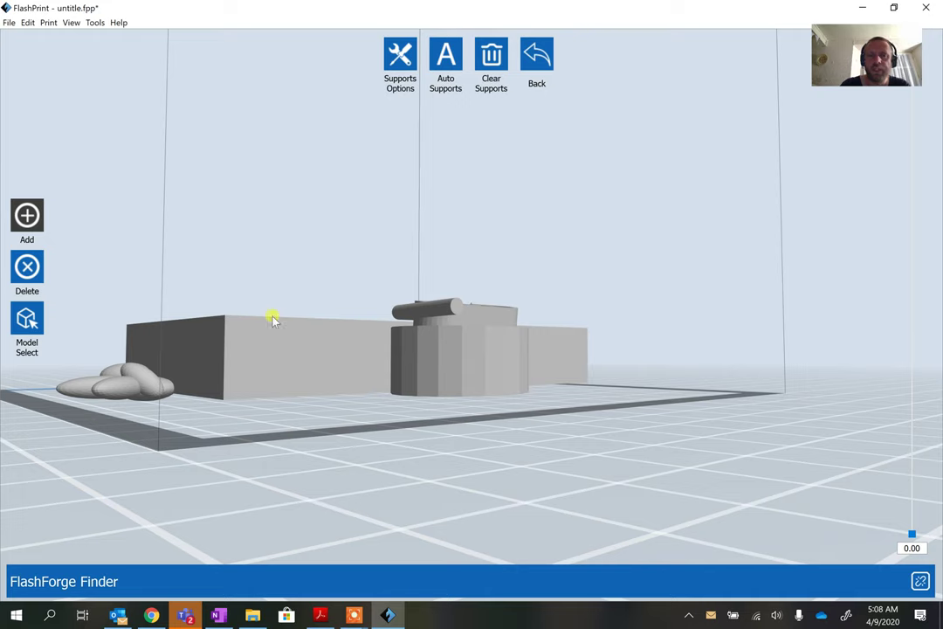
{"action": "left_click", "coordinate": [530, 61]}
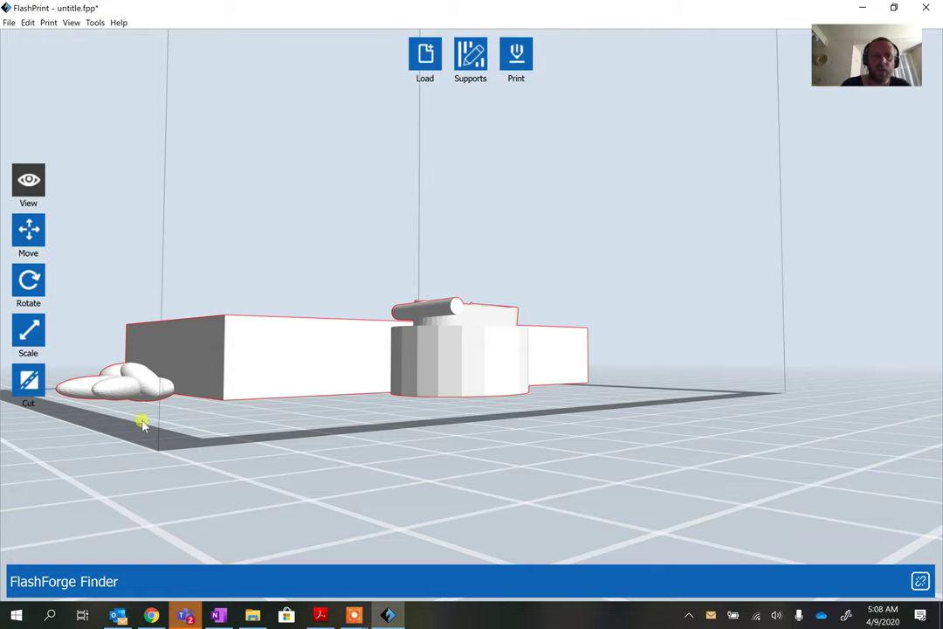
- Set up a cut through the name tag, trying Plane X and Plane Y before setting the cut direction to Plane Z
{"action": "left_click", "coordinate": [28, 381]}
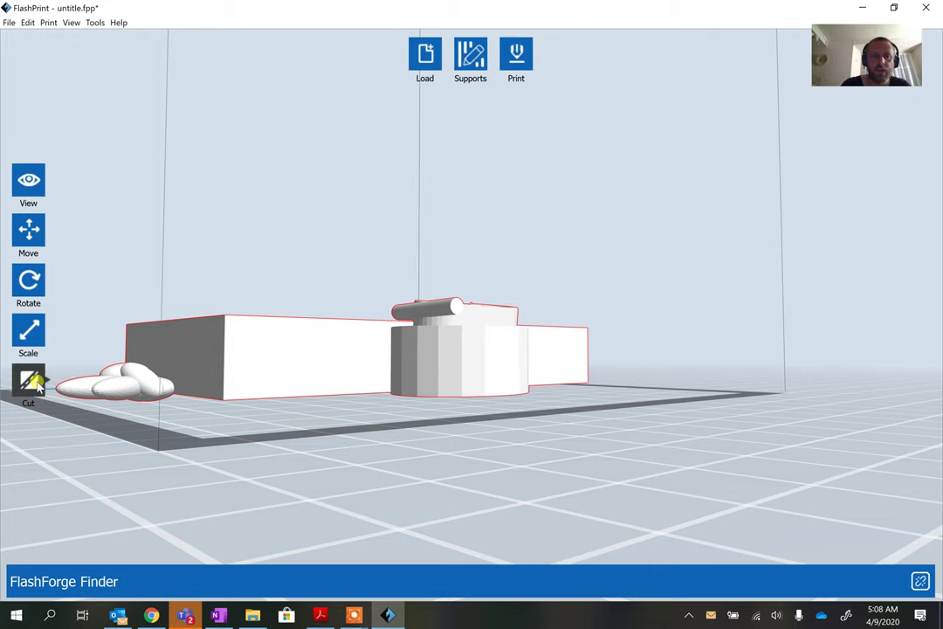
{"action": "left_click_drag", "start_coordinate": [249, 441], "coordinate": [347, 440]}
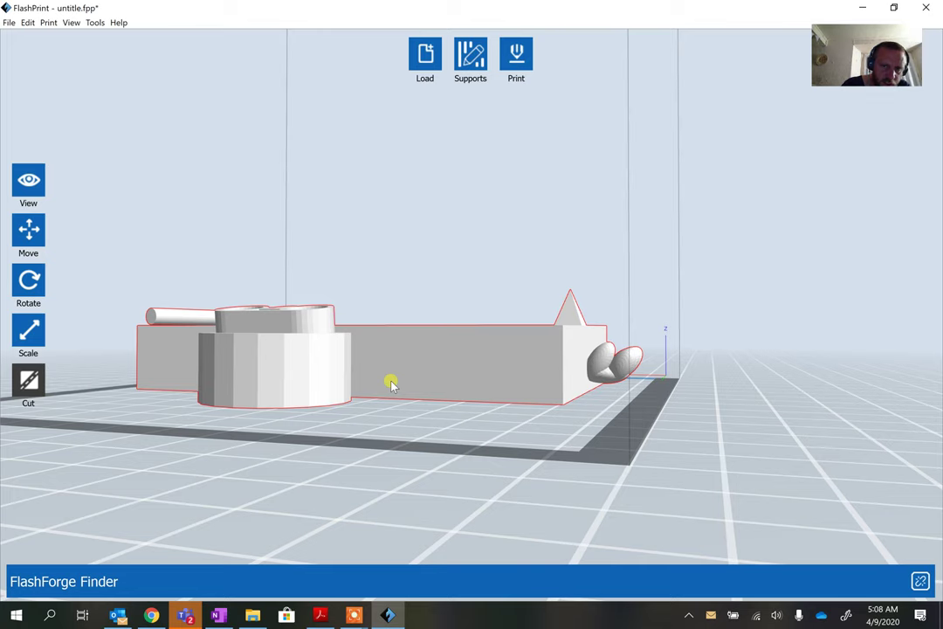
{"action": "left_click", "coordinate": [27, 377]}
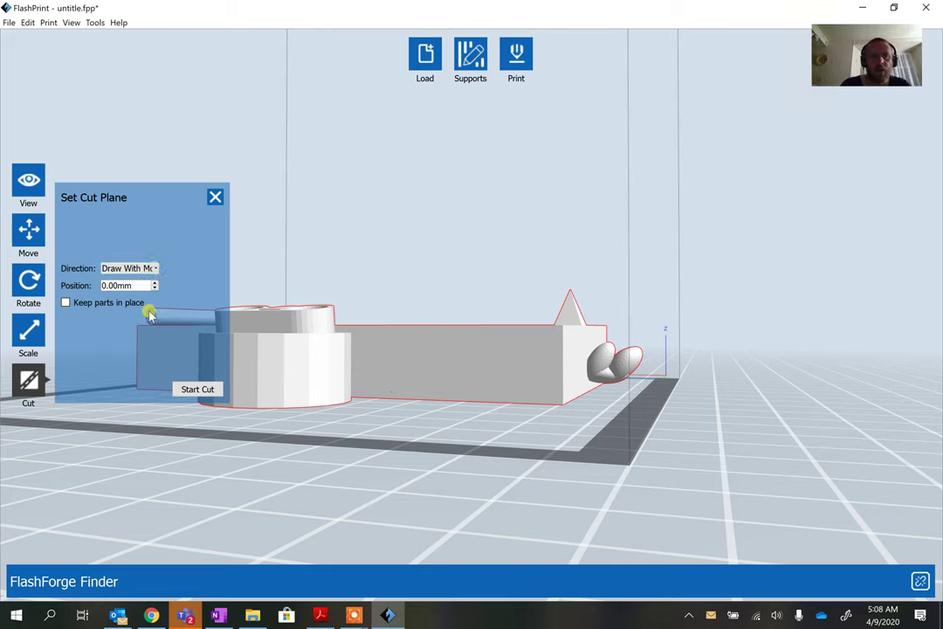
{"action": "left_click", "coordinate": [154, 269]}
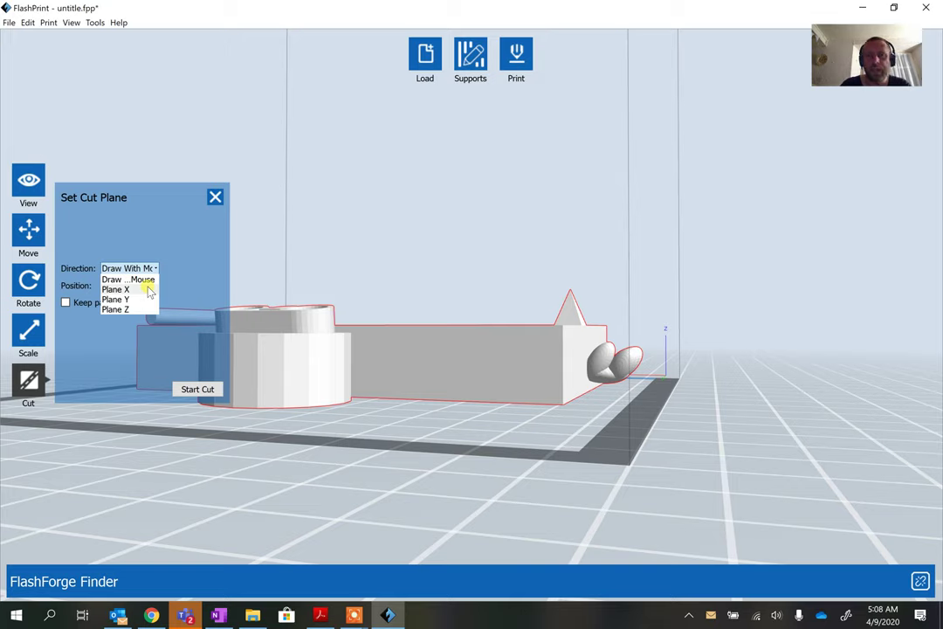
{"action": "left_click", "coordinate": [149, 291]}
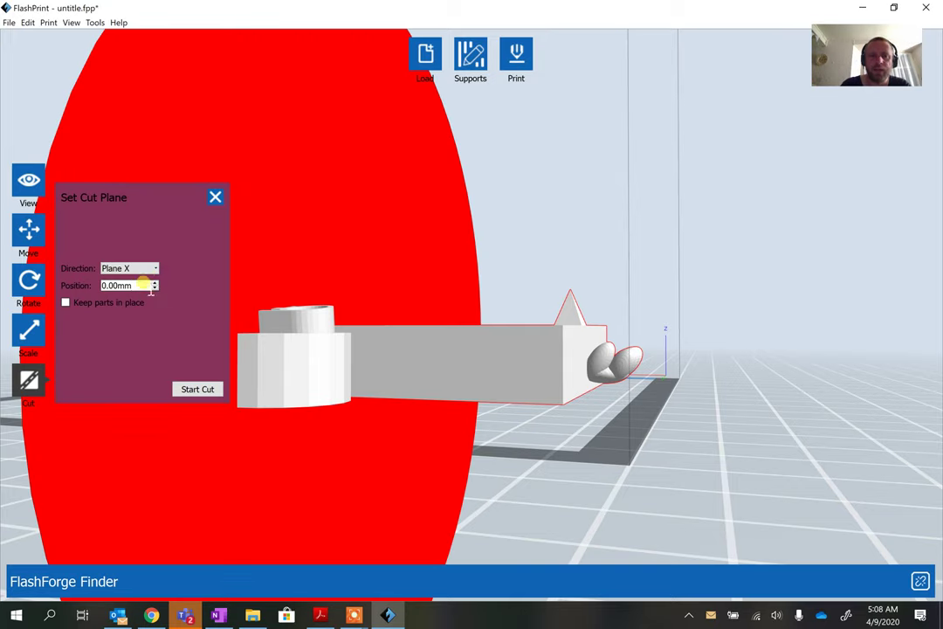
{"action": "left_click", "coordinate": [150, 271]}
{"action": "left_click", "coordinate": [148, 303]}
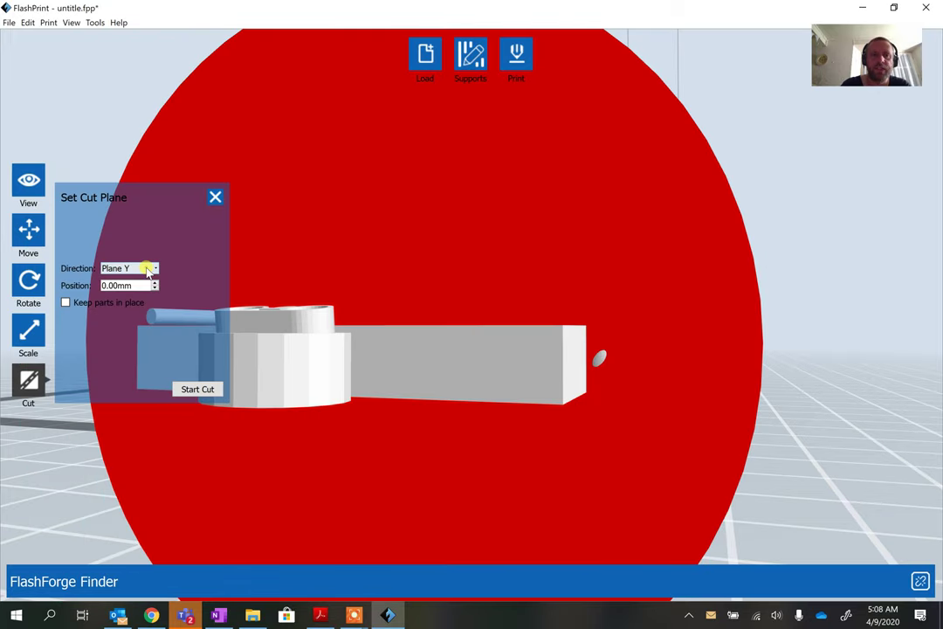
{"action": "left_click", "coordinate": [148, 270]}
{"action": "left_click", "coordinate": [144, 311]}
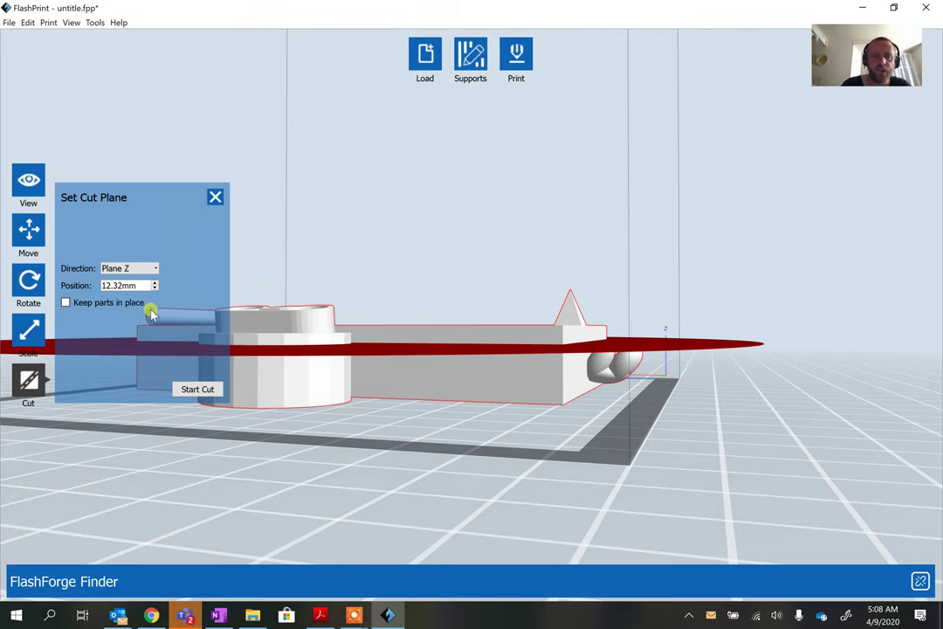
- Try a Plane Z cut position of 1 mm, then set it to 2 mm and cut the name tag
{"action": "left_click_drag", "start_coordinate": [137, 286], "coordinate": [87, 286]}
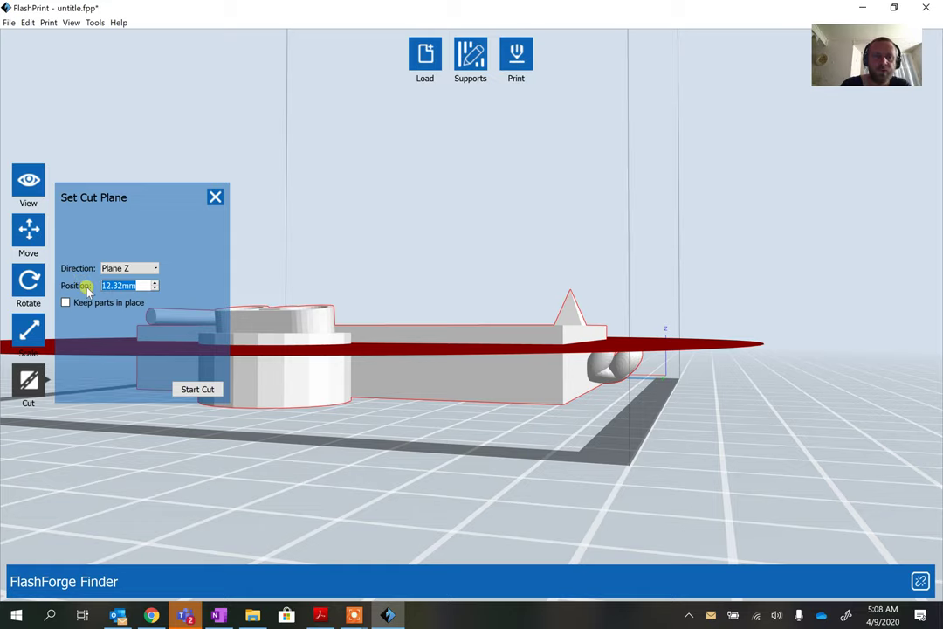
{"action": "type", "text": "1"}
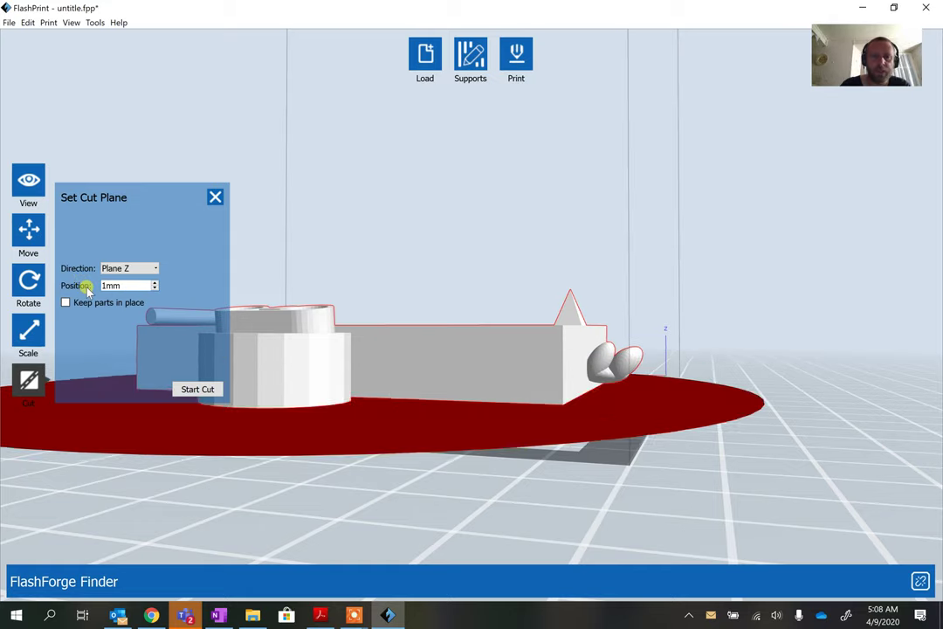
{"action": "left_click_drag", "start_coordinate": [392, 497], "coordinate": [305, 467]}
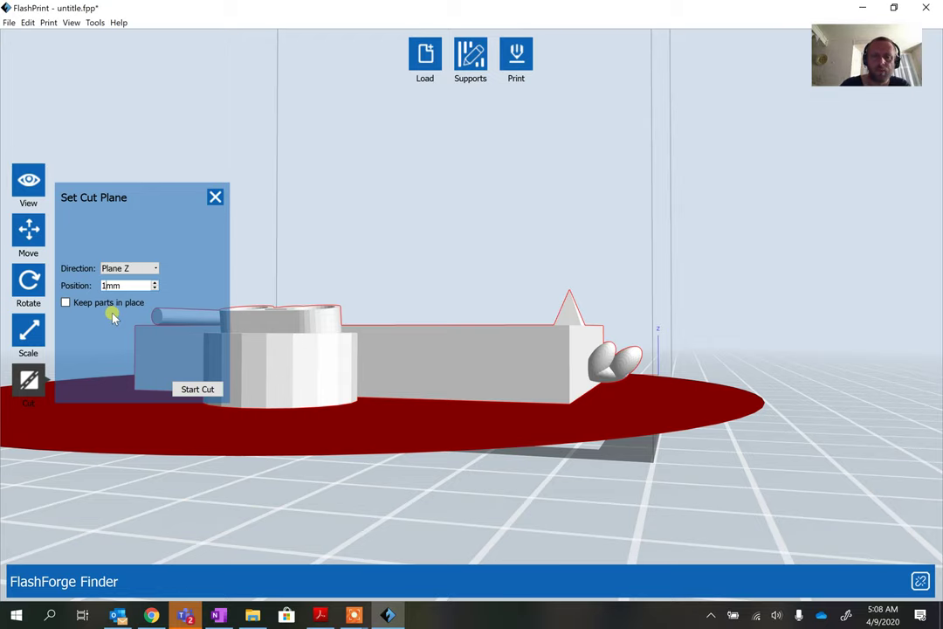
{"action": "key", "text": "Up"}
{"action": "left_click_drag", "start_coordinate": [312, 488], "coordinate": [312, 491]}
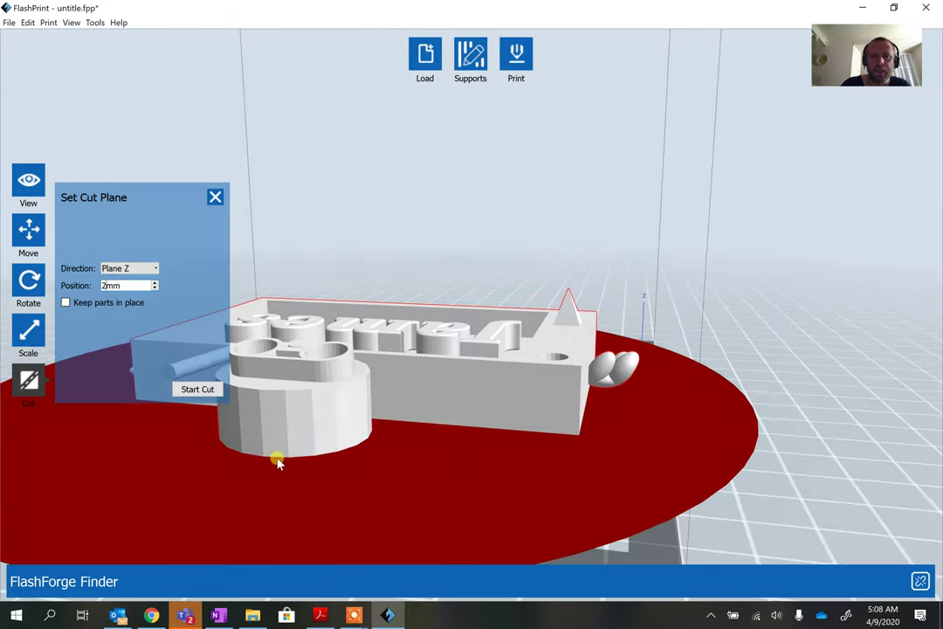
{"action": "left_click", "coordinate": [209, 387]}
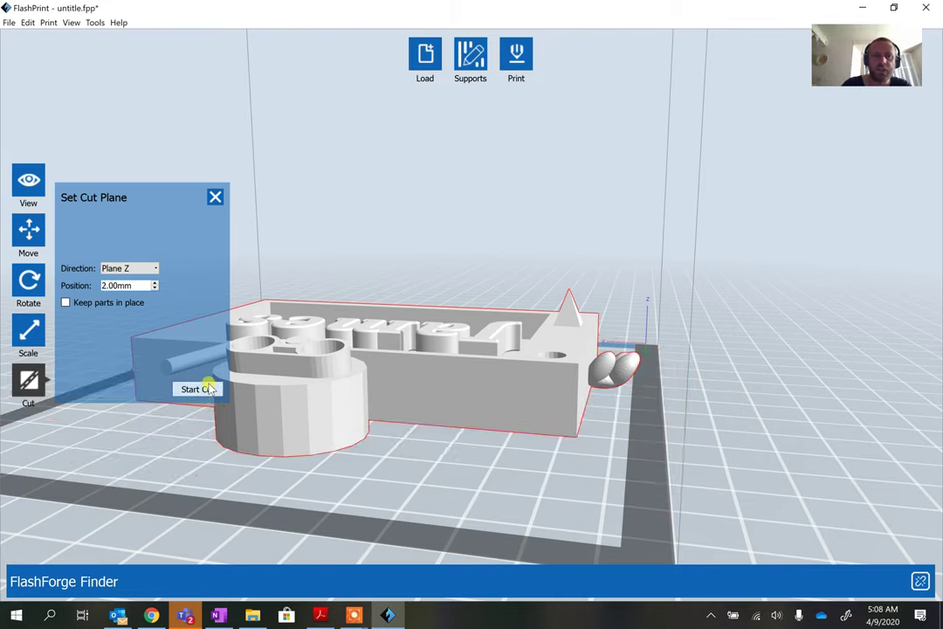
- Close the cut settings and delete the thin bottom slice cut off the name tag
{"action": "left_click", "coordinate": [215, 198]}
{"action": "left_click", "coordinate": [599, 395]}
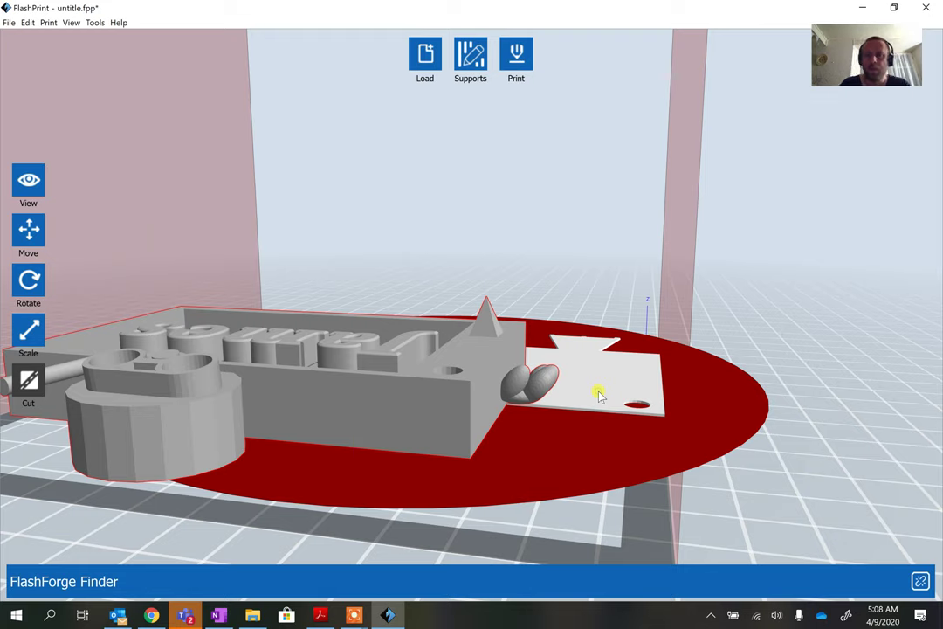
{"action": "key", "text": "Delete"}
{"action": "key", "text": "Delete"}
{"action": "left_click", "coordinate": [482, 382]}
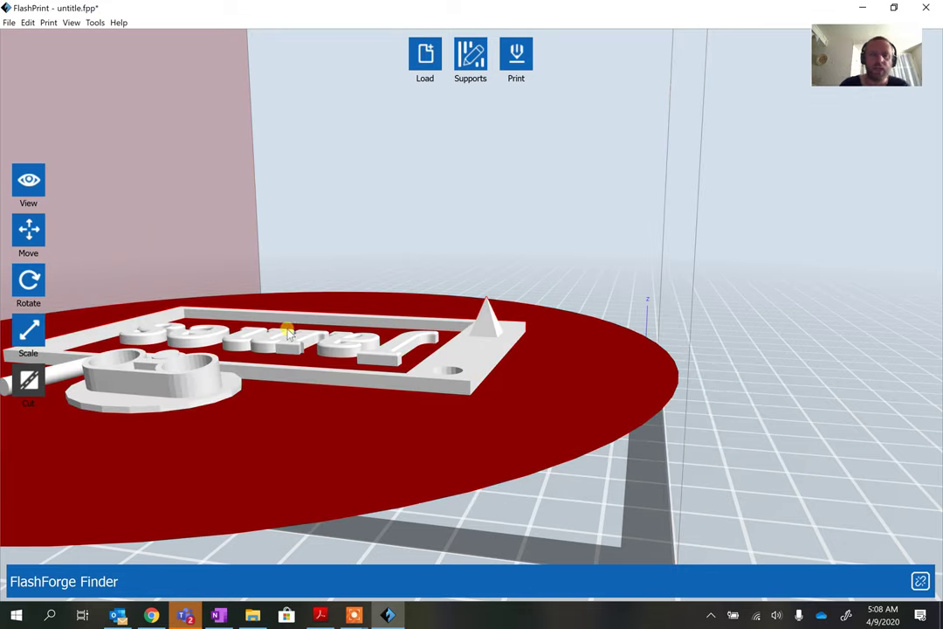
{"action": "key", "text": "ctrl+z"}
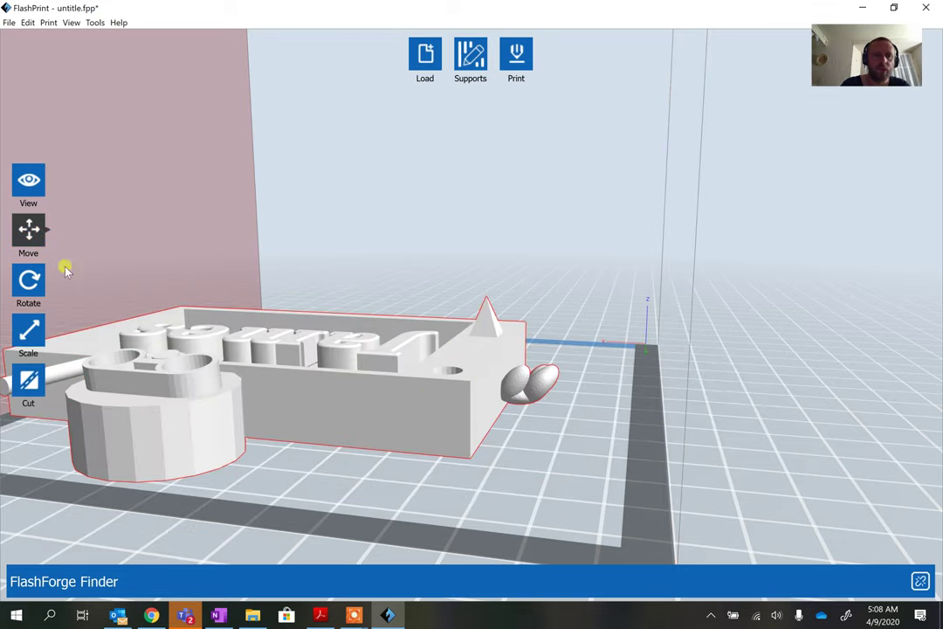
- Place the remaining name tag on the platform, centre it, and check its underside
{"action": "left_click", "coordinate": [28, 229]}
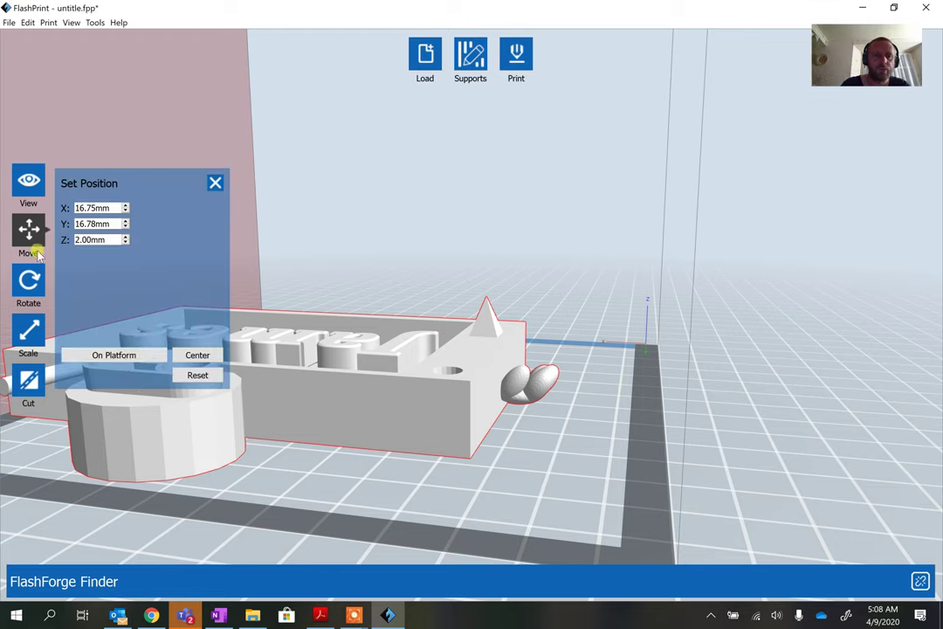
{"action": "left_click", "coordinate": [123, 357]}
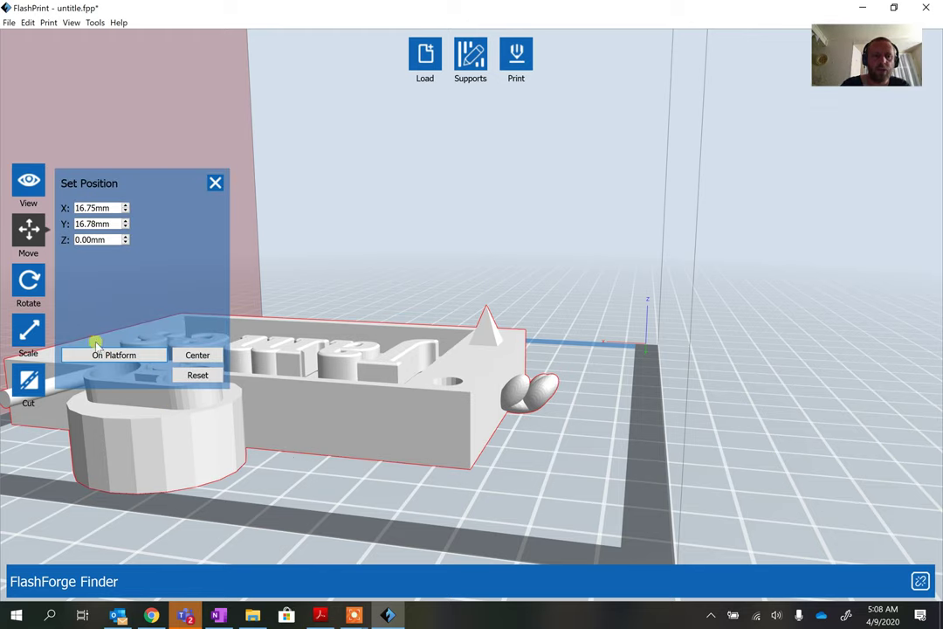
{"action": "left_click", "coordinate": [208, 356]}
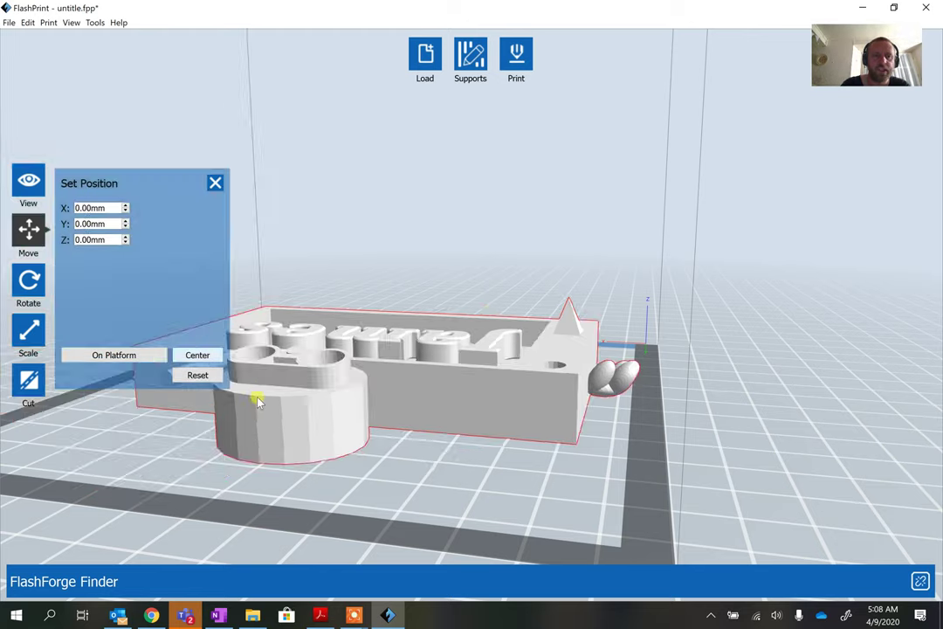
{"action": "left_click_drag", "start_coordinate": [476, 491], "coordinate": [482, 462]}
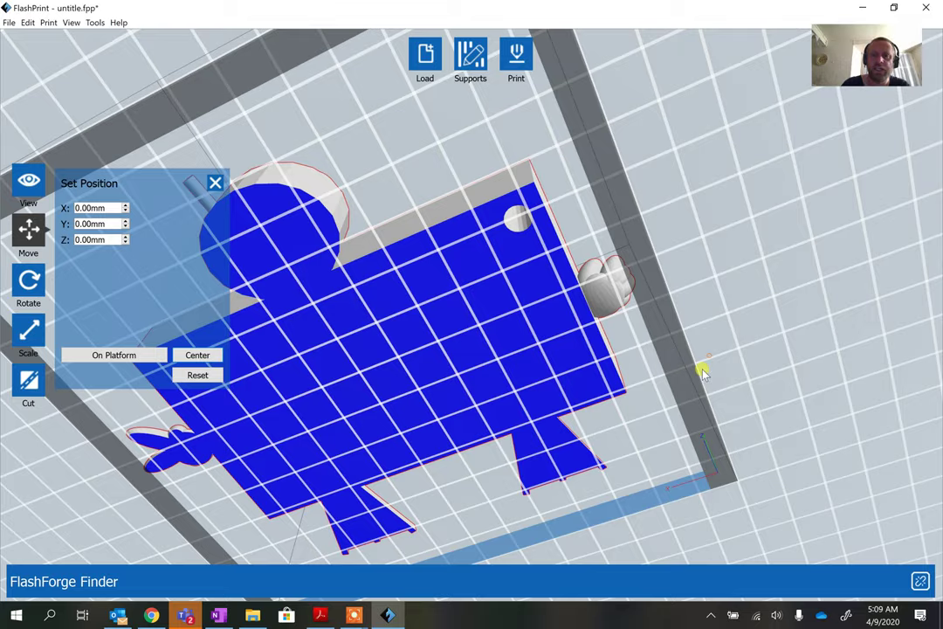
{"action": "key", "text": "ctrl+0"}
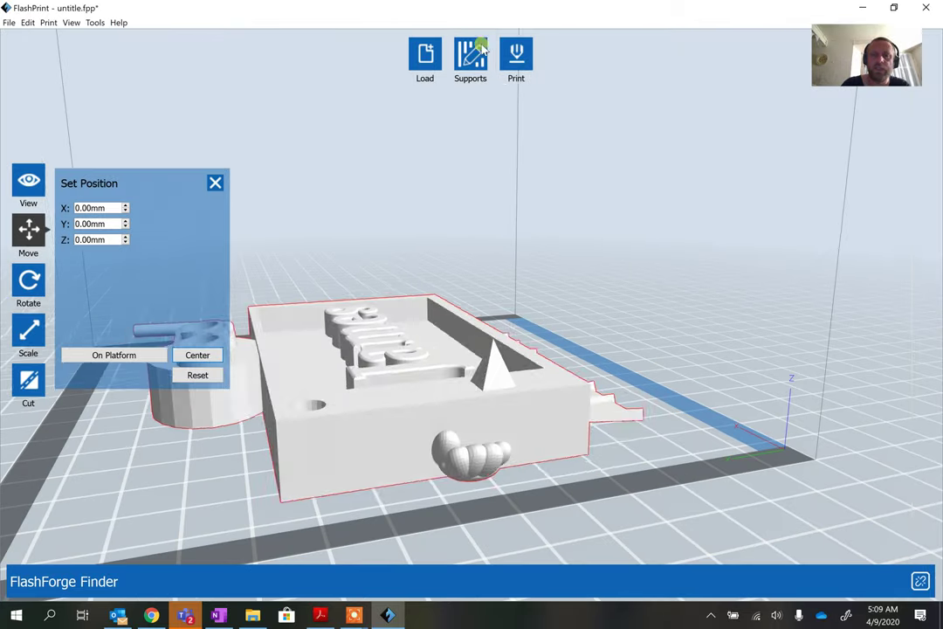
- Generate automatic supports for the name tag and inspect them beneath the hand and snorkel
{"action": "left_click", "coordinate": [473, 54]}
{"action": "left_click", "coordinate": [446, 56]}
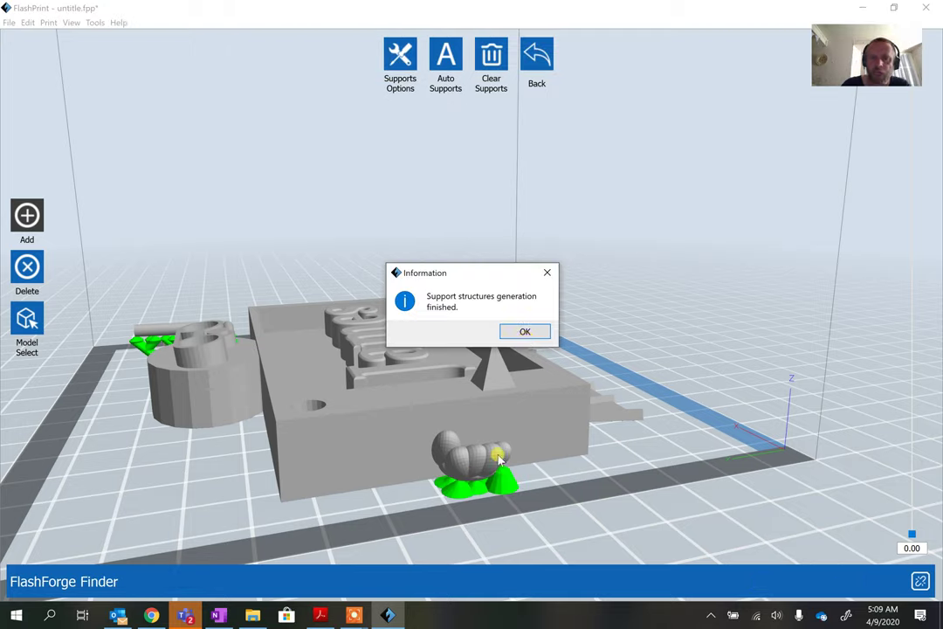
{"action": "left_click", "coordinate": [524, 333]}
{"action": "left_click_drag", "start_coordinate": [445, 515], "coordinate": [343, 380]}
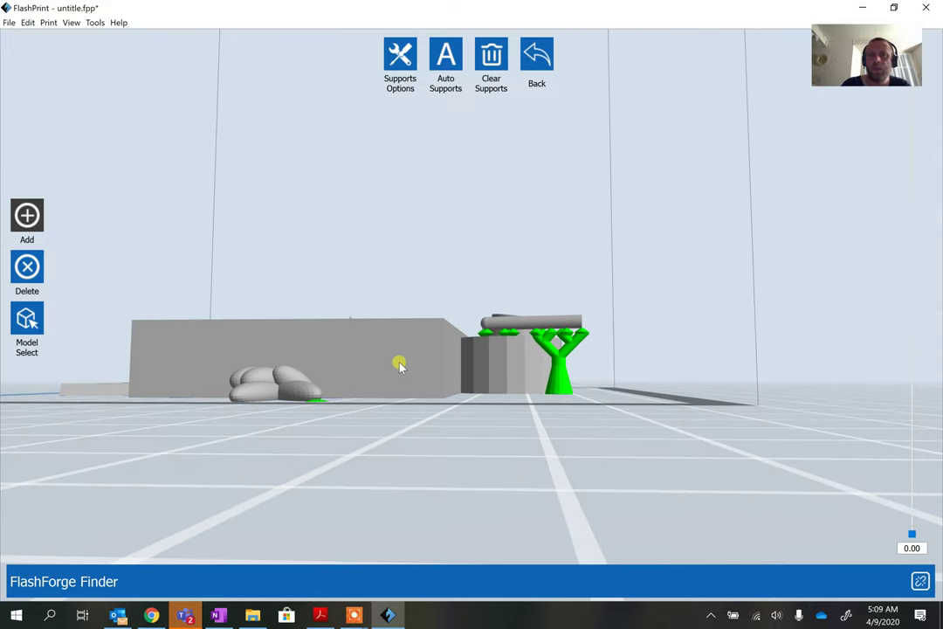
{"action": "left_click_drag", "start_coordinate": [274, 447], "coordinate": [245, 436]}
- Leave support editing, save the supported model as Neat Jaban-Uusam.fpp, and close the position settings
{"action": "left_click", "coordinate": [539, 65]}
{"action": "left_click", "coordinate": [463, 330]}
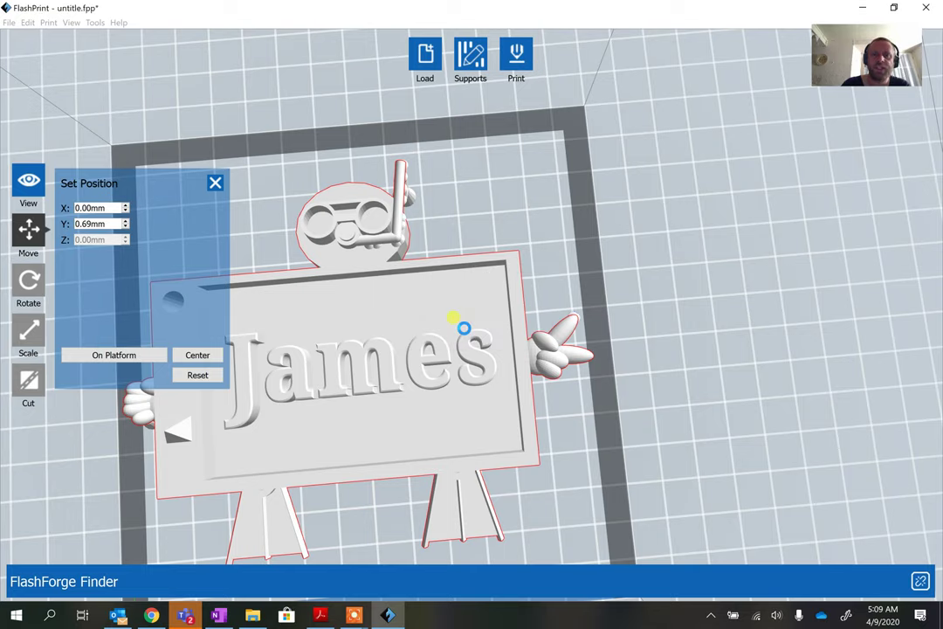
{"action": "left_click", "coordinate": [323, 307]}
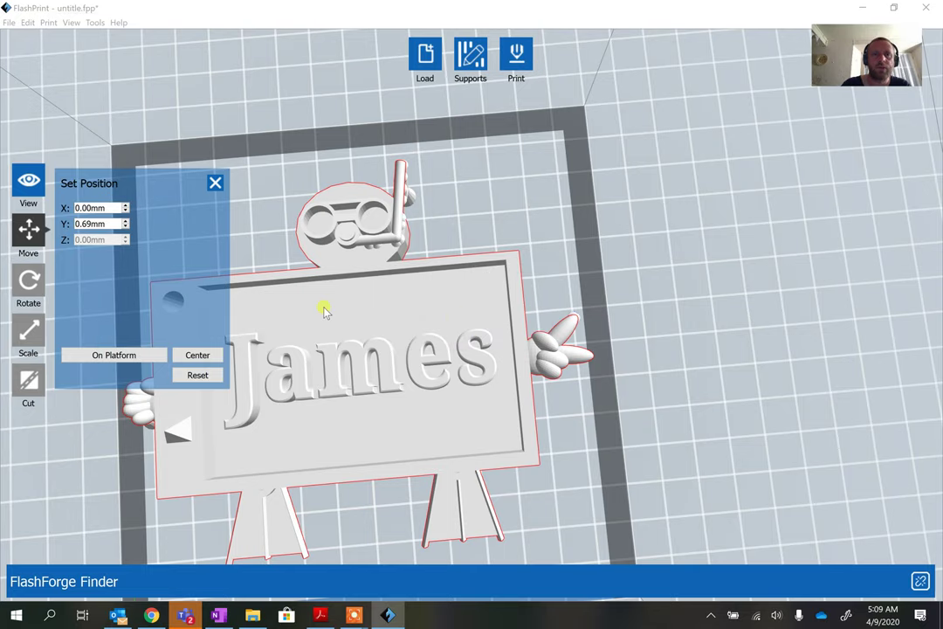
{"action": "left_click", "coordinate": [215, 184]}
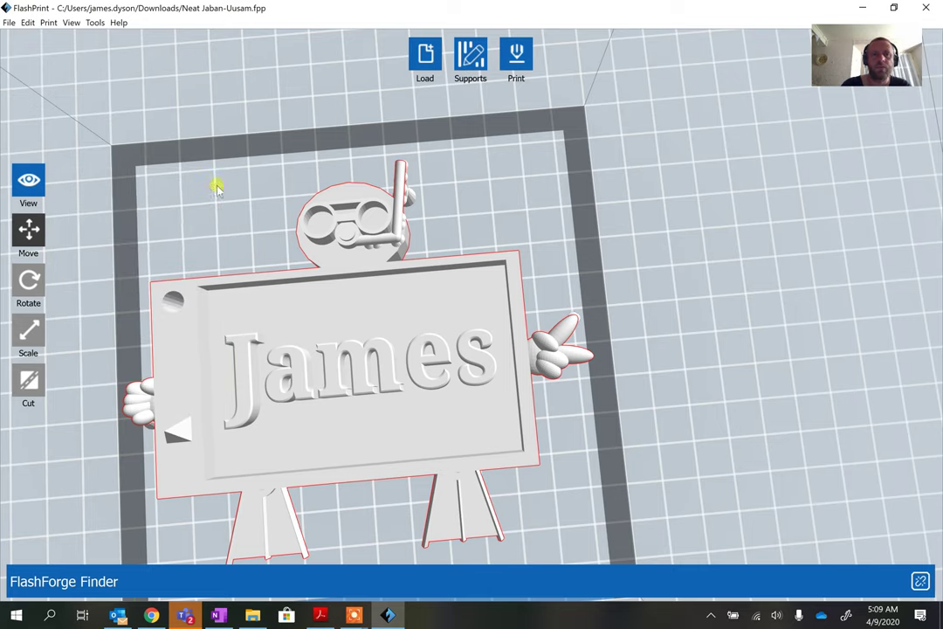
- Slice the model for PLA with preview, supports enabled, raft disabled and Standard resolution, saving it as Neat Jaban-Uusam.gx
{"action": "left_click", "coordinate": [515, 61]}
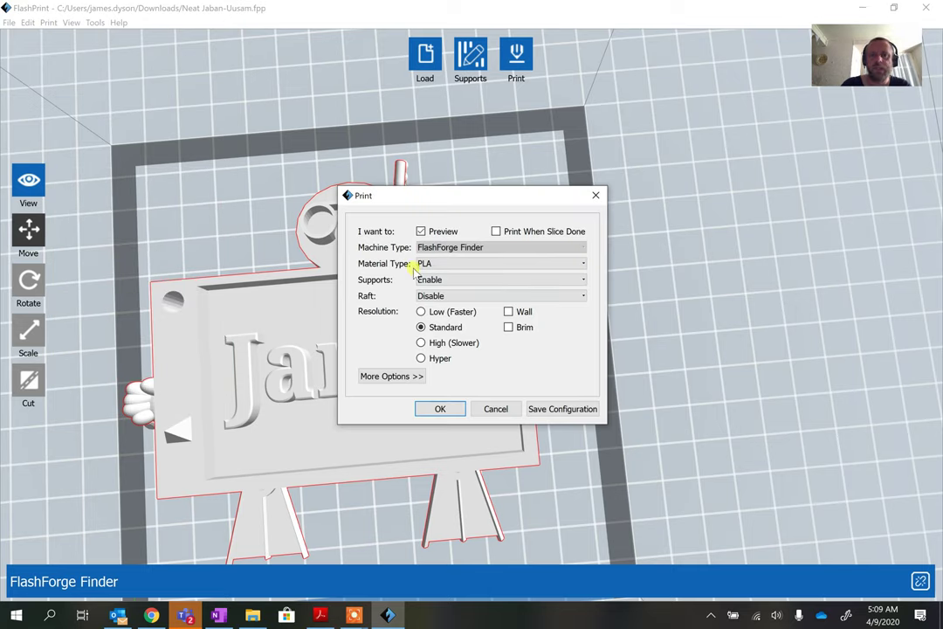
{"action": "left_click", "coordinate": [448, 412]}
{"action": "left_click", "coordinate": [518, 348]}
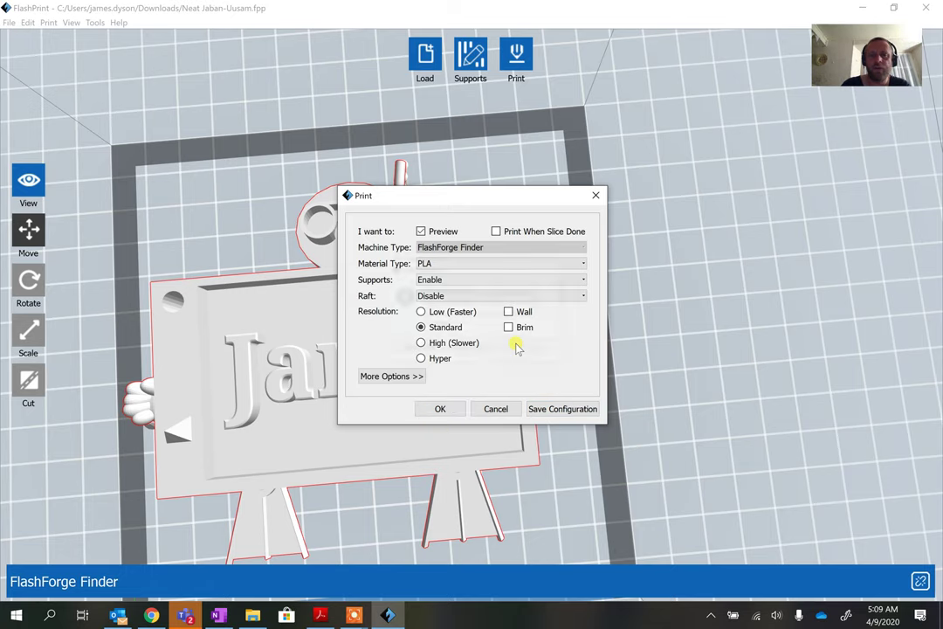
{"action": "left_click", "coordinate": [676, 498]}
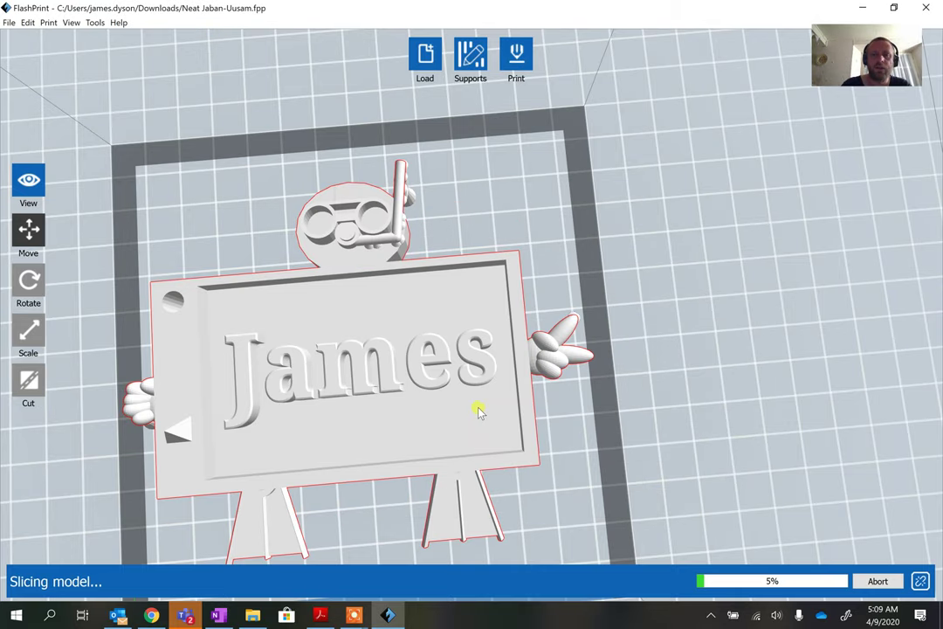
{"action": "left_click_drag", "start_coordinate": [478, 410], "coordinate": [406, 370]}
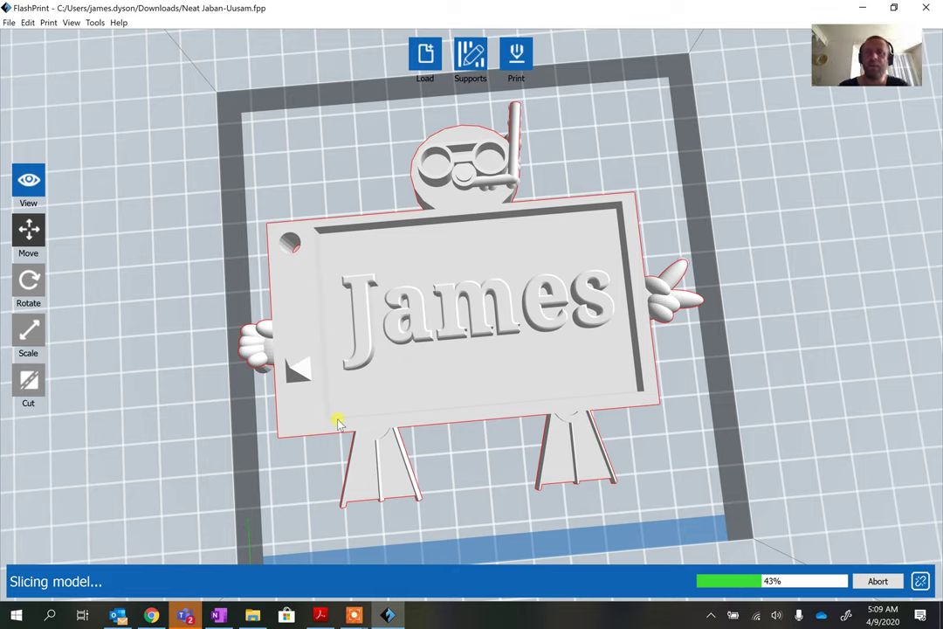
{"action": "left_click_drag", "start_coordinate": [868, 56], "coordinate": [852, 160]}
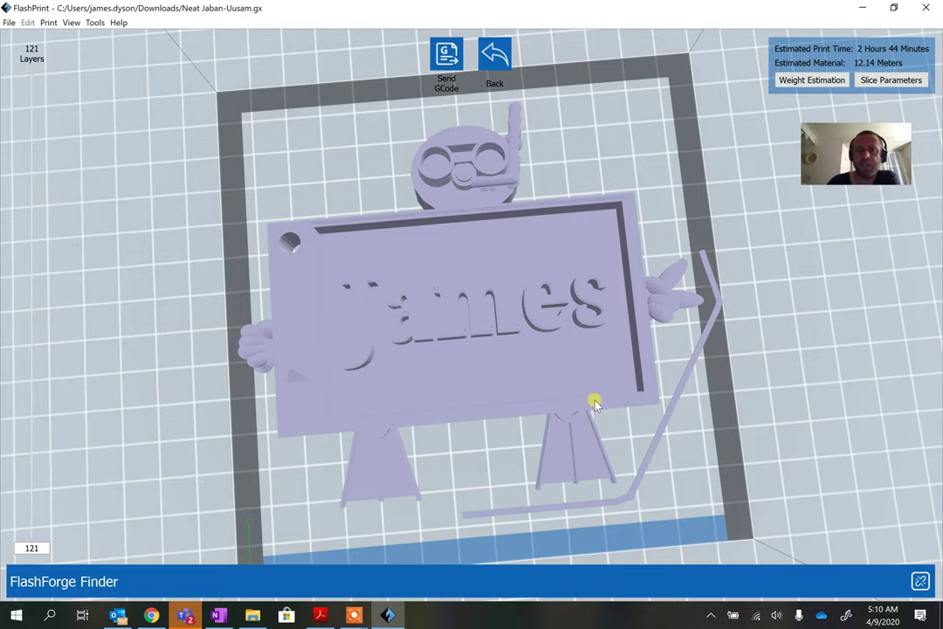
- Examine the sliced name tag from several angles and run through its print layers
{"action": "key", "text": "ctrl+0"}
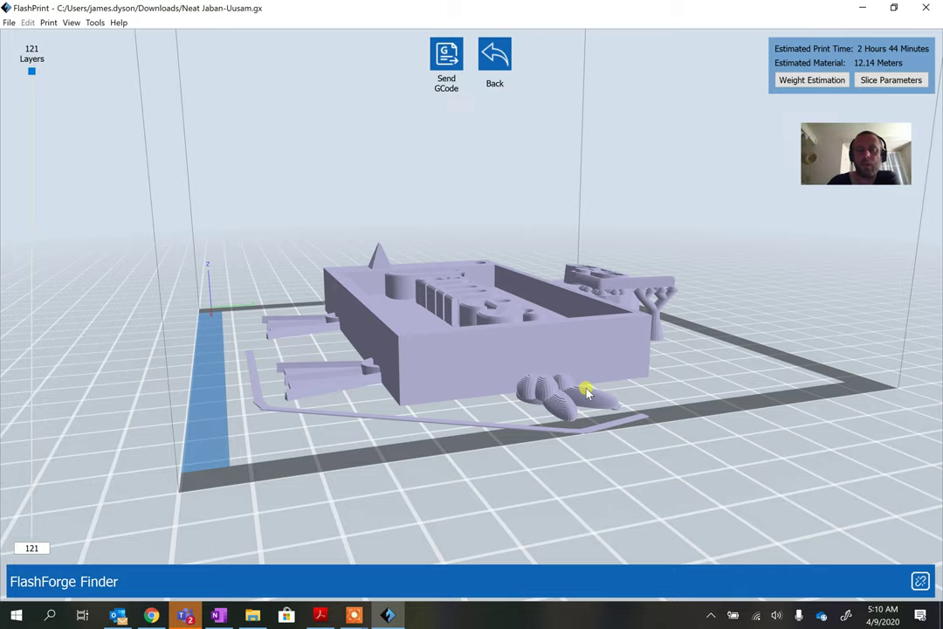
{"action": "key", "text": "ctrl+2"}
{"action": "key", "text": "ctrl+0"}
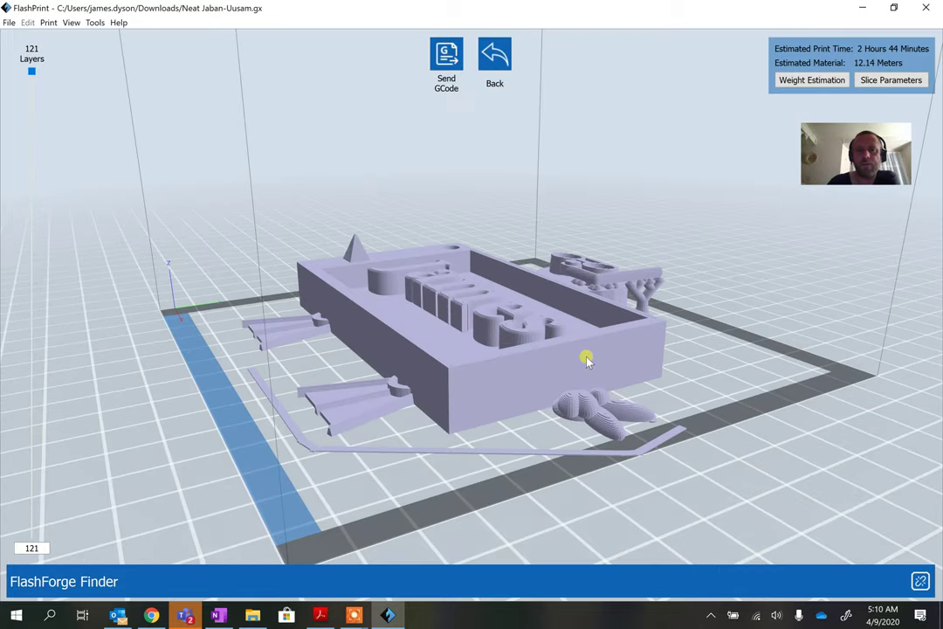
{"action": "key", "text": "ctrl+1"}
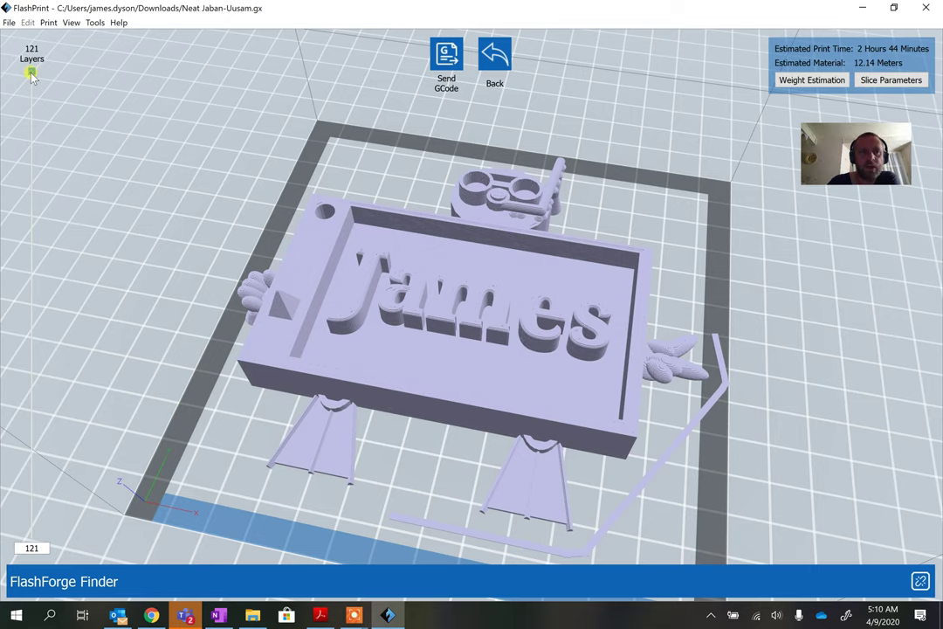
{"action": "mouse_move", "coordinate": [51, 257]}
{"action": "left_mouse_down"}
{"action": "mouse_move", "coordinate": [59, 410]}
{"action": "mouse_move", "coordinate": [37, 537]}
{"action": "mouse_move", "coordinate": [57, 375]}
{"action": "mouse_move", "coordinate": [41, 264]}
{"action": "left_mouse_up"}
{"action": "left_click_drag", "start_coordinate": [42, 251], "coordinate": [32, 81]}
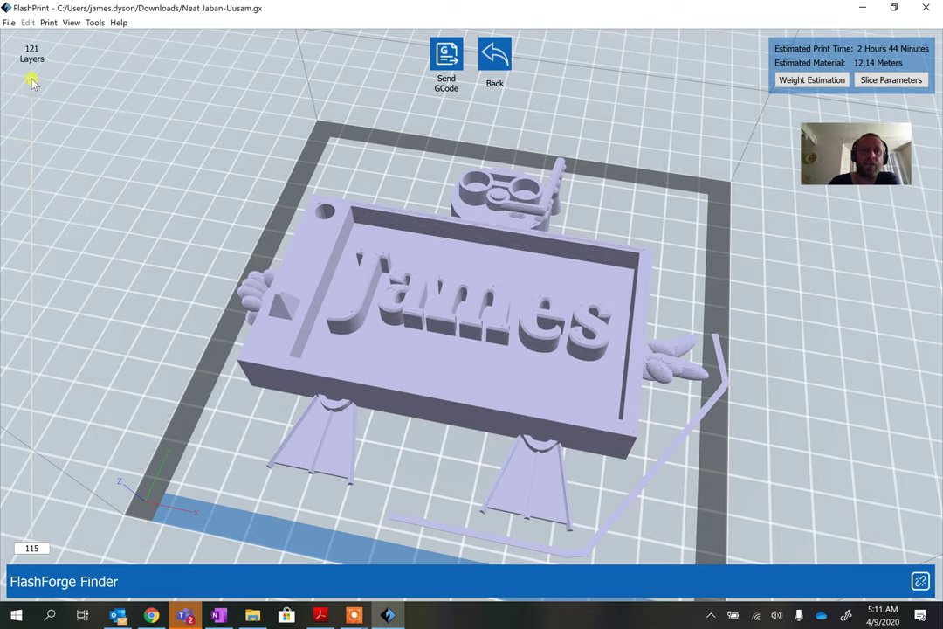